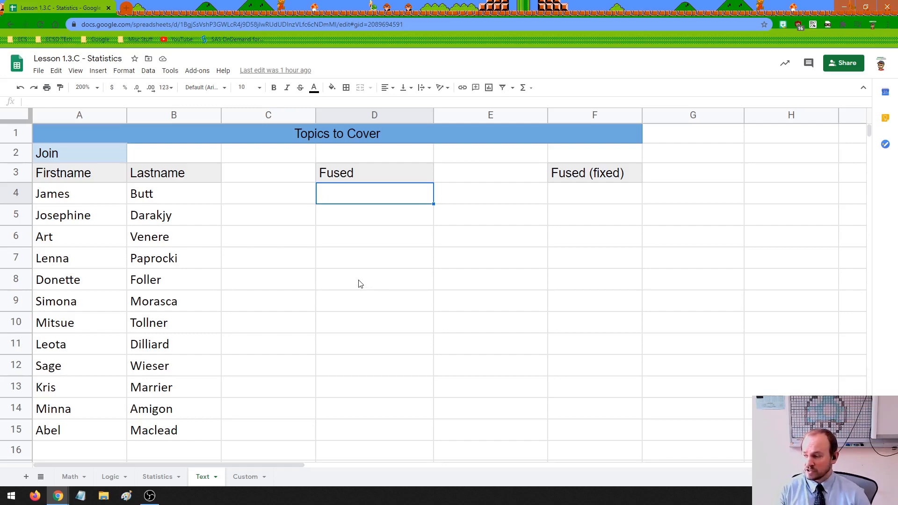
Review the Join, Left, Right, Make Username & Password, Len, Find and Substitute section headings.
left_click(106, 154)
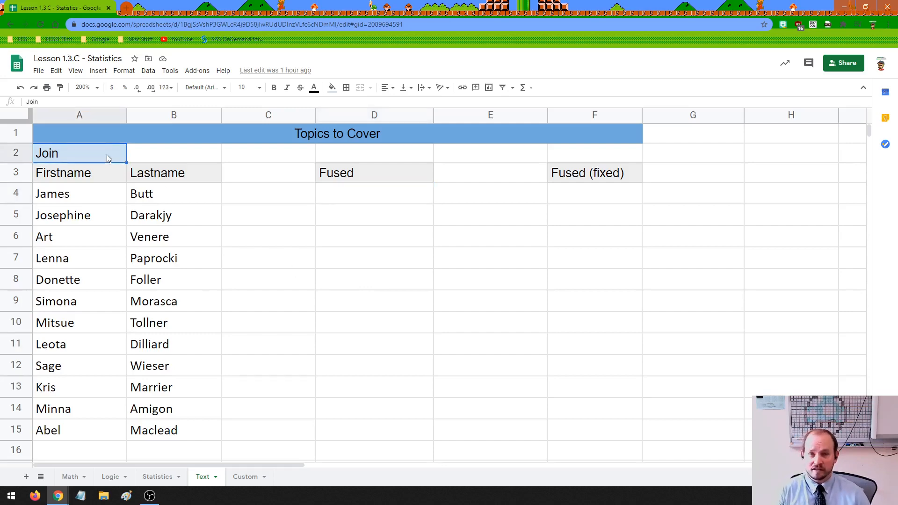
scroll(197, 287, "down", 1)
scroll(196, 287, "down", 6)
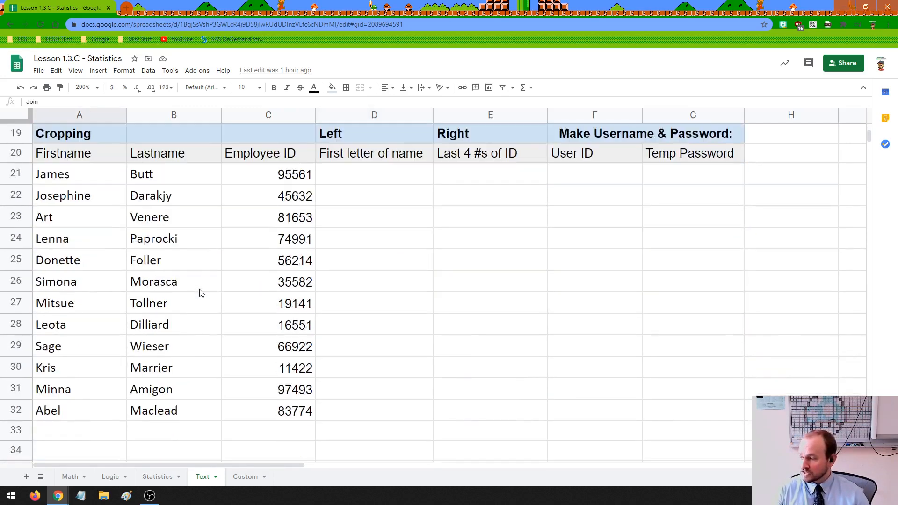
left_click(357, 132)
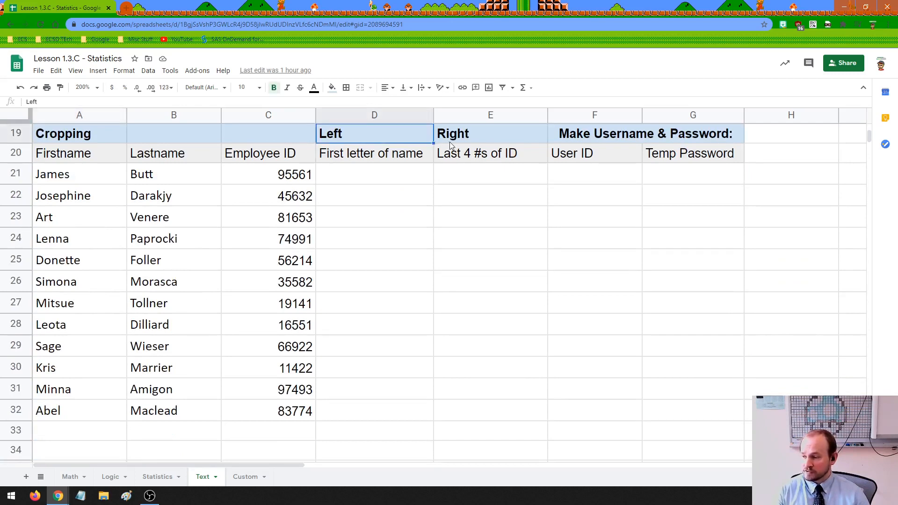
left_click(453, 142)
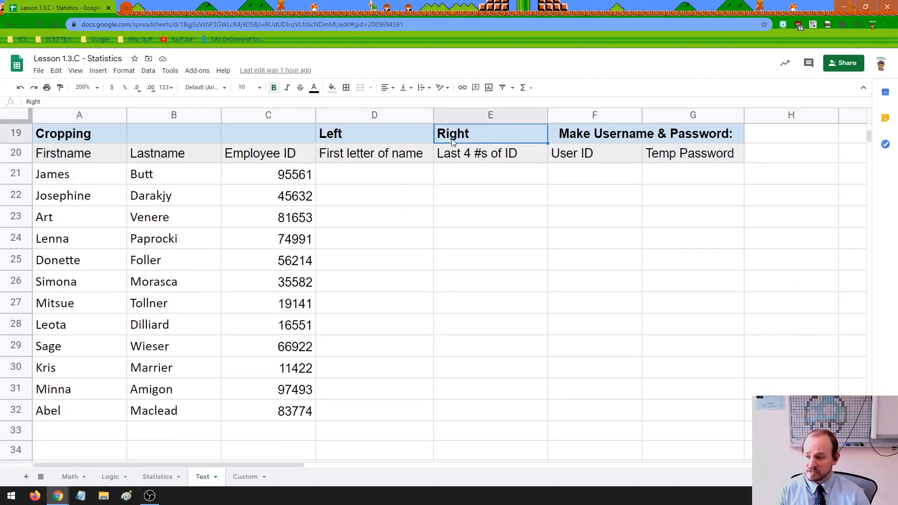
left_click(599, 140)
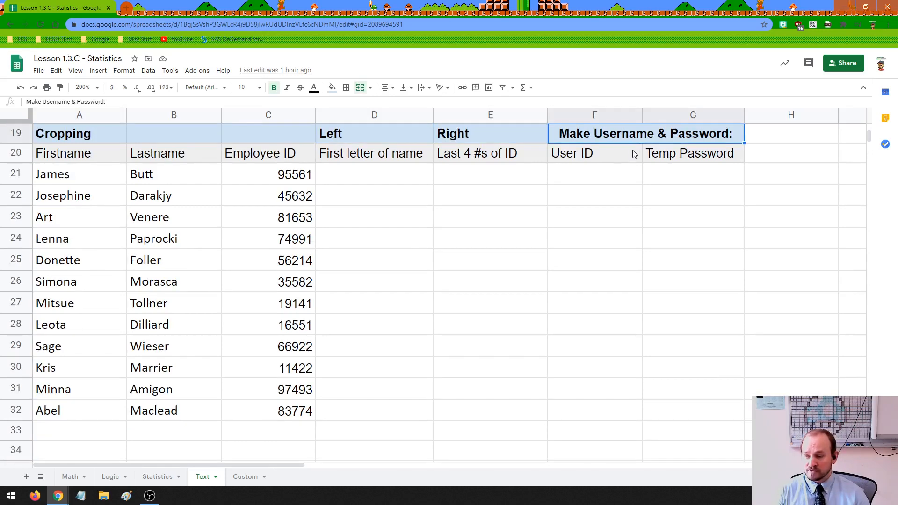
scroll(382, 275, "down", 5)
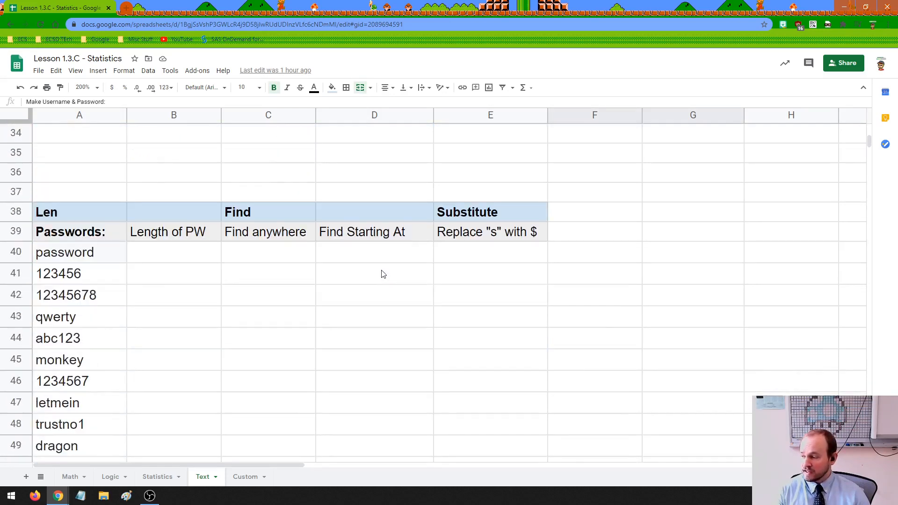
scroll(381, 275, "down", 1)
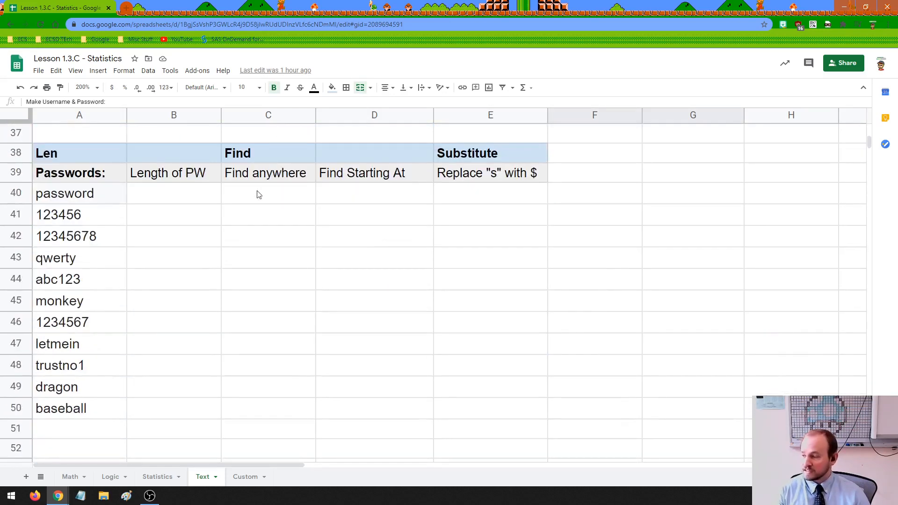
left_click(71, 156)
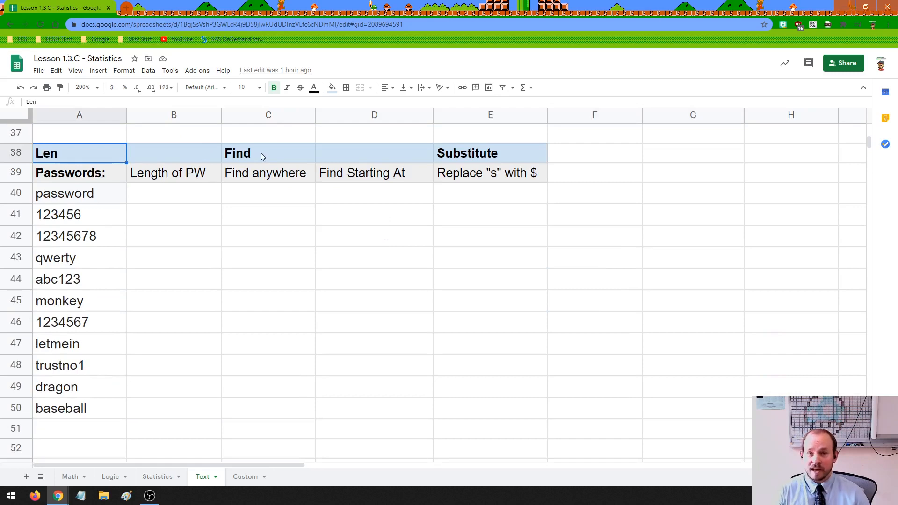
left_click(260, 153)
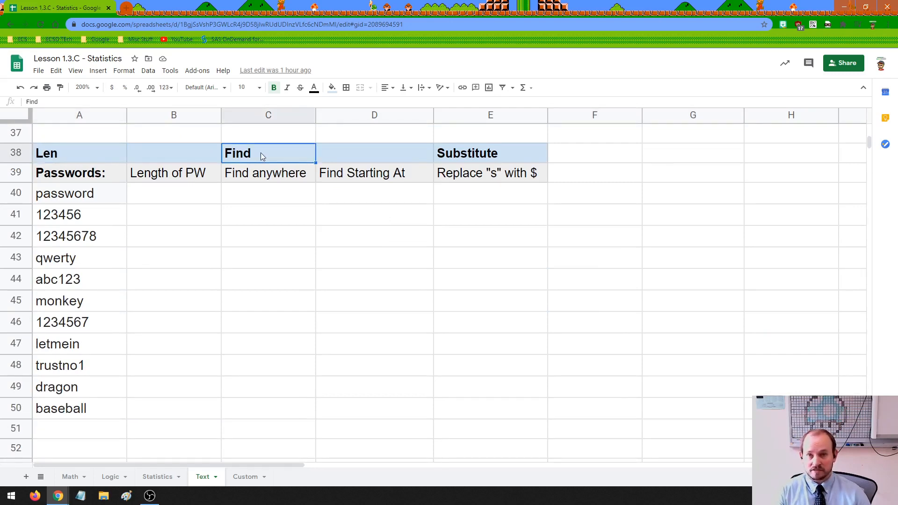
left_click(489, 154)
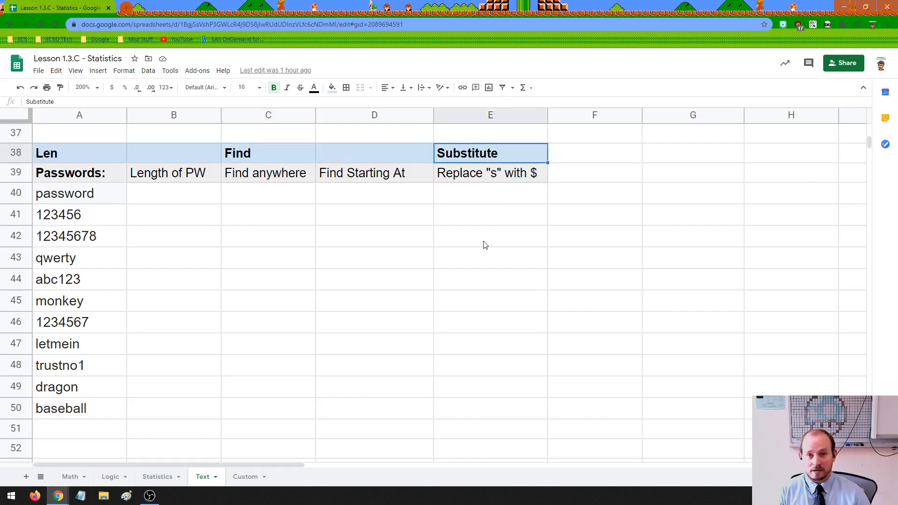
scroll(489, 245, "up", 5)
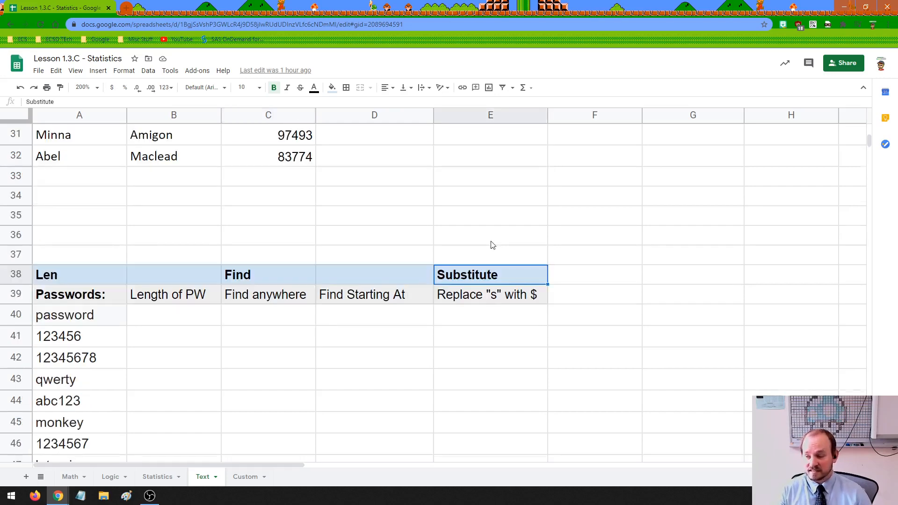
scroll(492, 245, "up", 6)
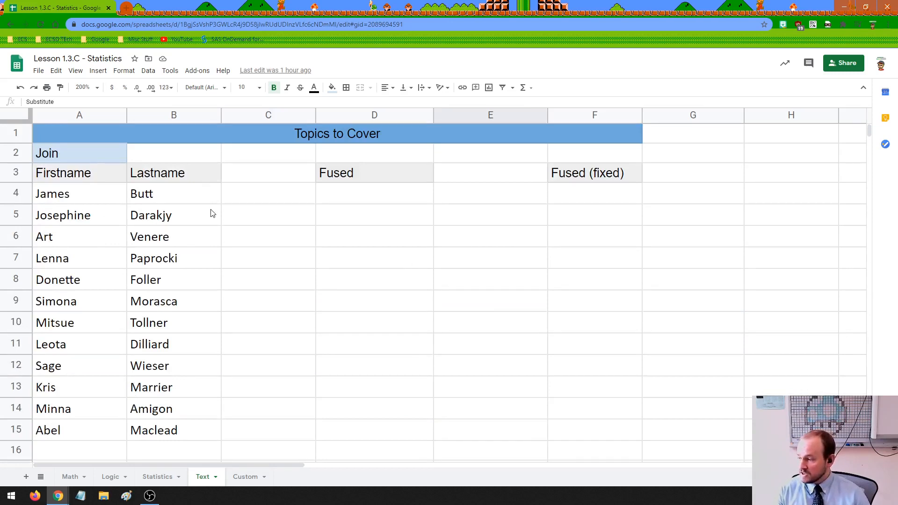
Change the title's 'C - Statistics' to 'D - Text Manipulation', then select the name list and D4.
left_click(78, 57)
left_click_drag(74, 57, 81, 57)
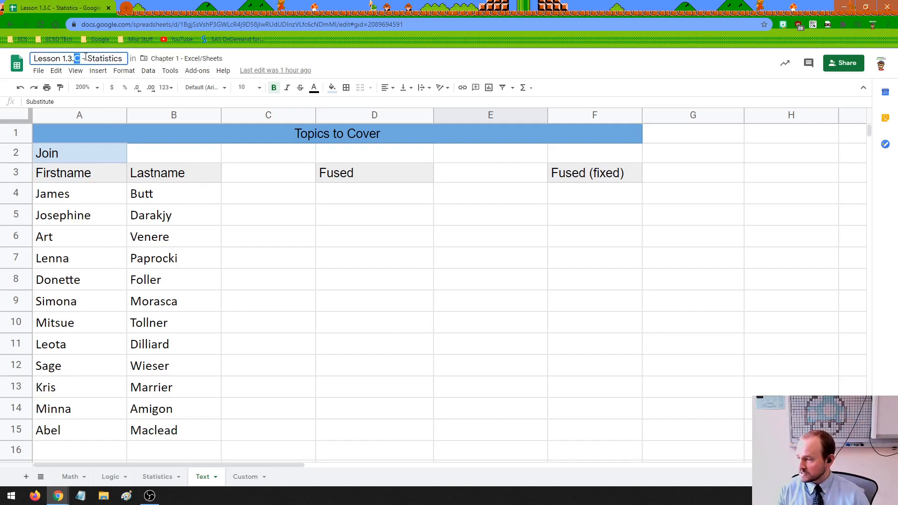
key("shift+End")
type("D")
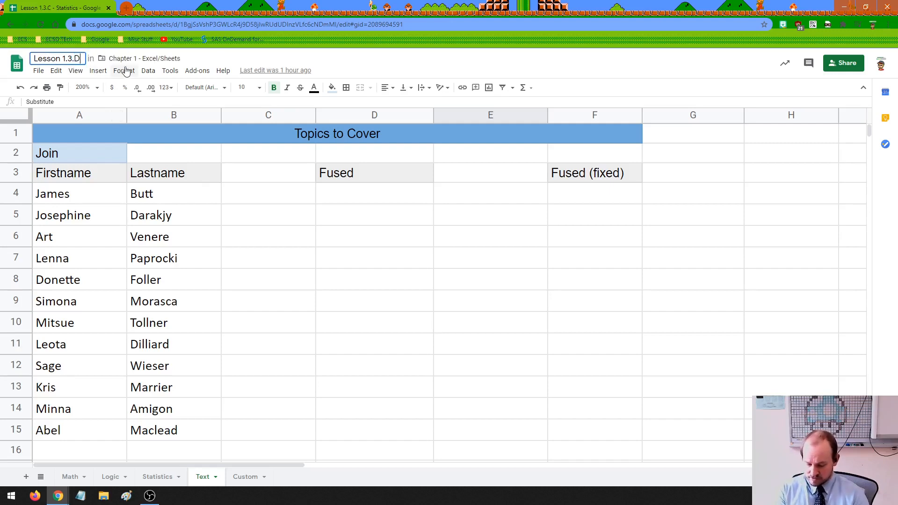
type(" - Text Mani")
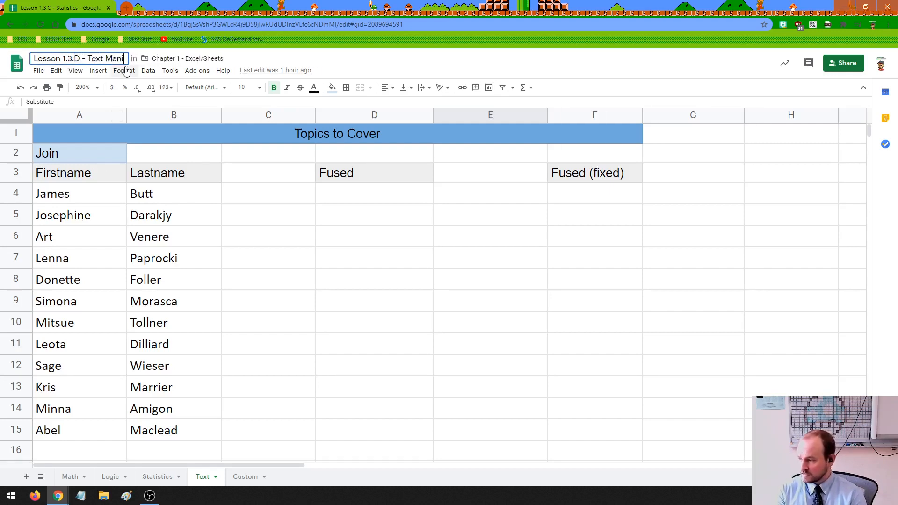
type("pulation")
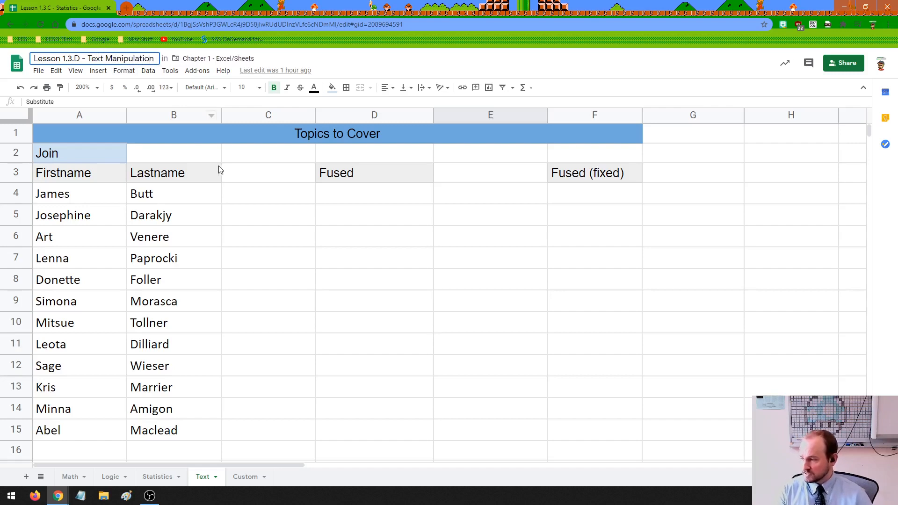
left_click(250, 193)
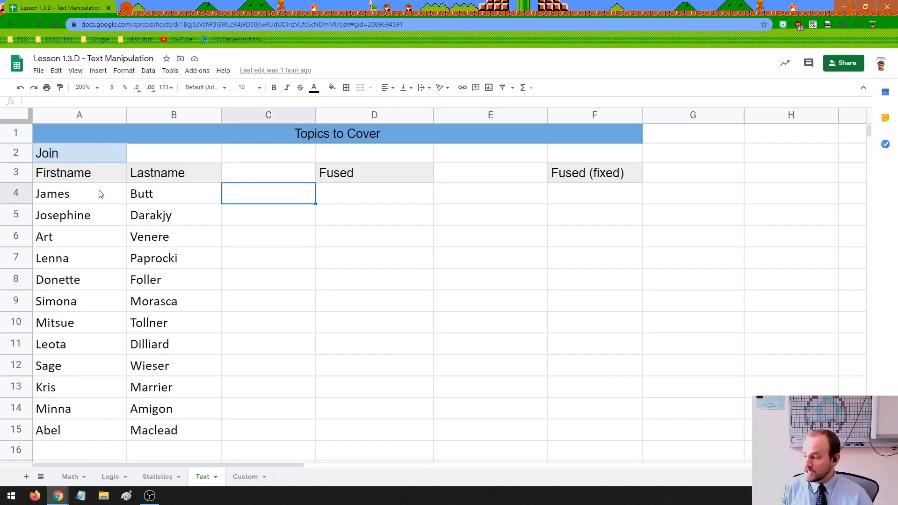
left_click_drag(86, 194, 170, 430)
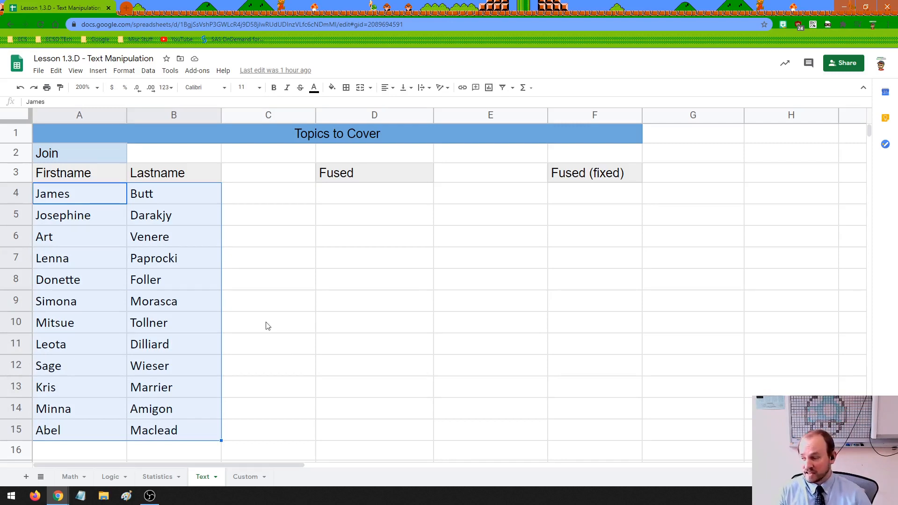
left_click(339, 197)
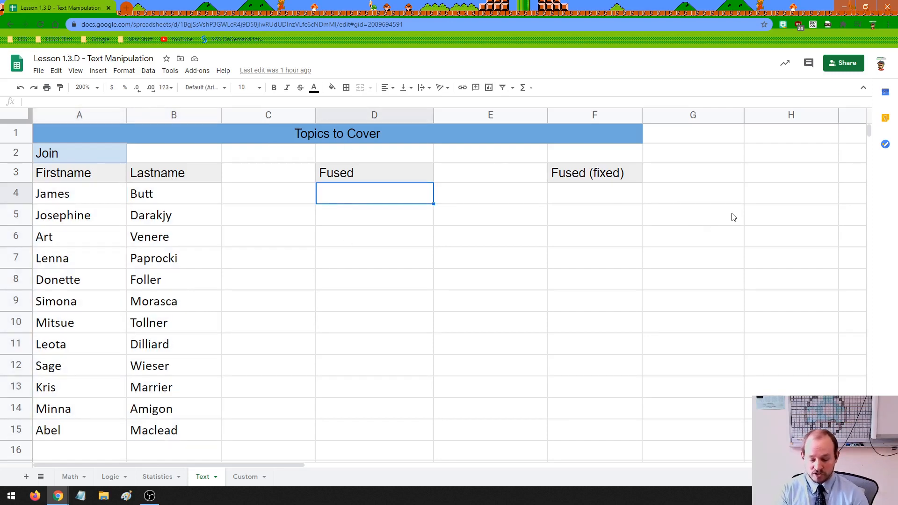
Enter =A4&B4 in D4 to produce JamesButt.
type("=")
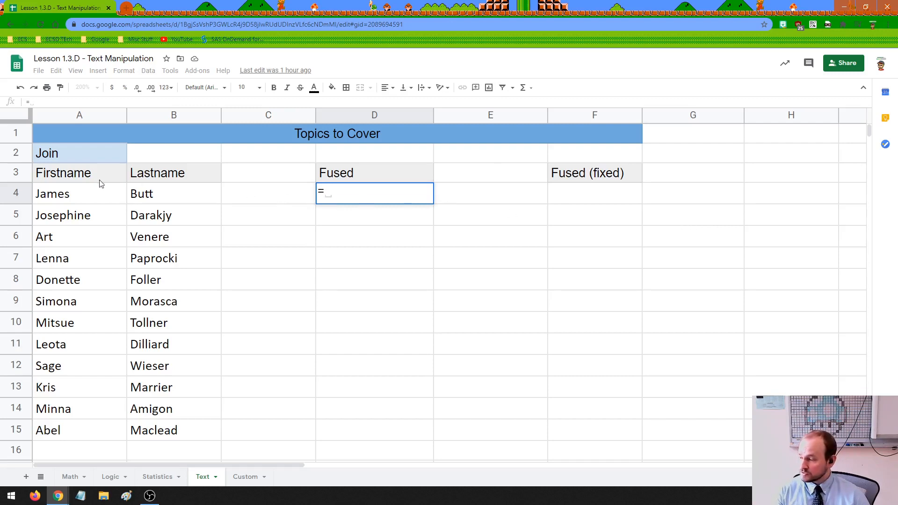
left_click(88, 200)
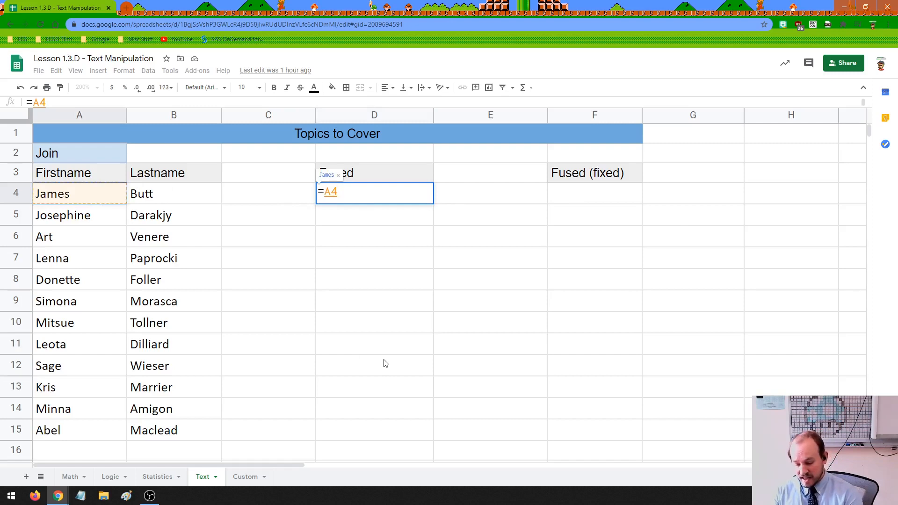
type("&")
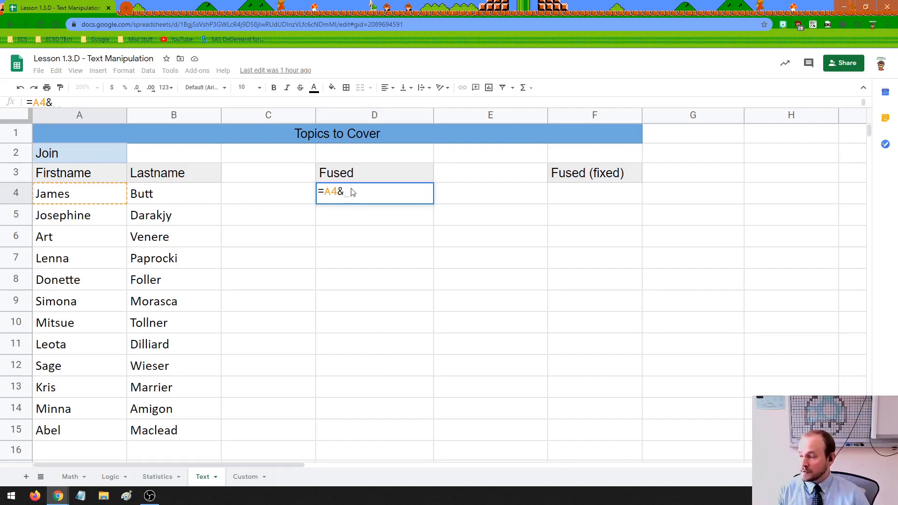
left_click(165, 195)
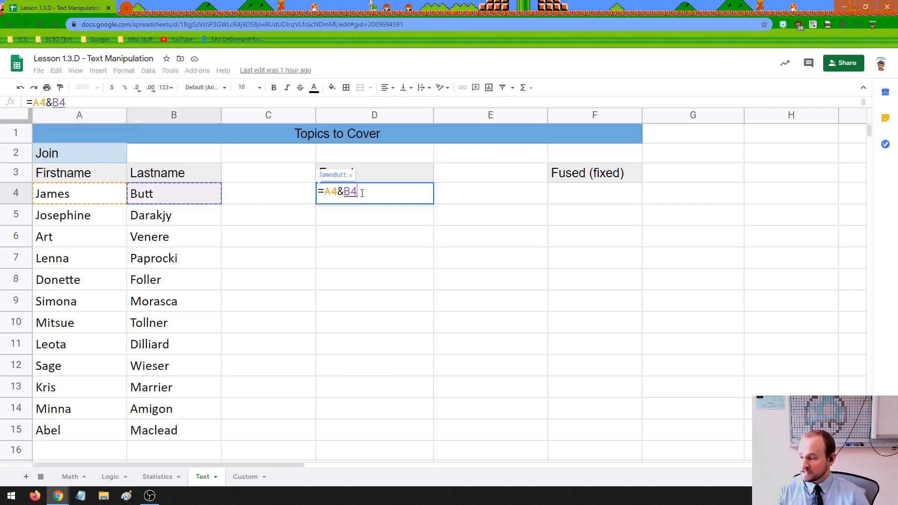
left_click_drag(362, 193, 328, 192)
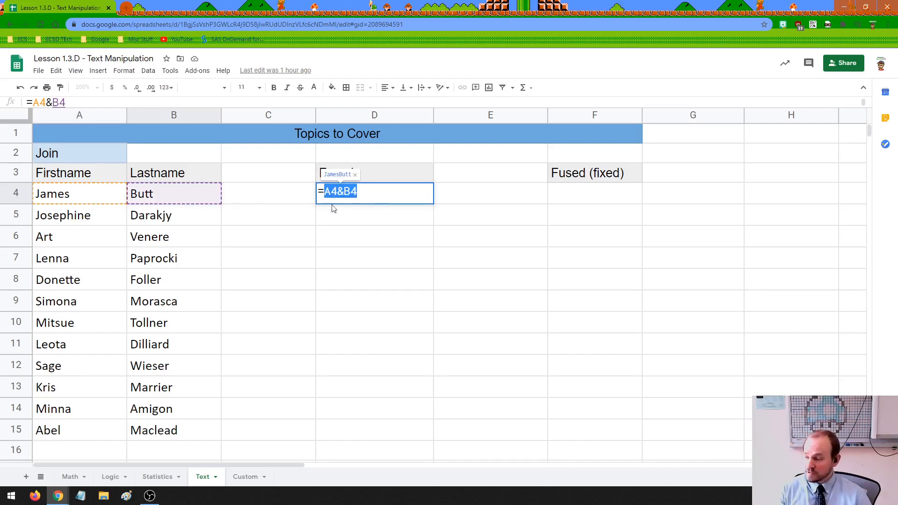
left_click(384, 193)
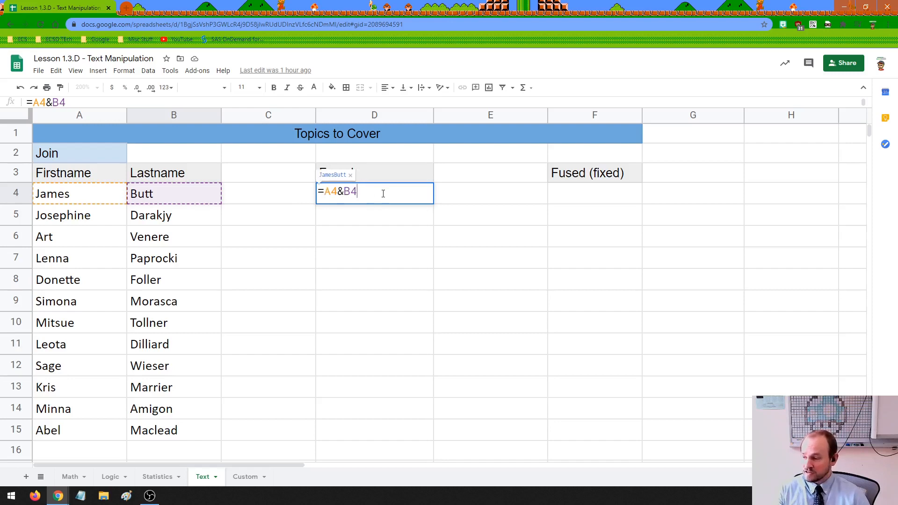
key("Return")
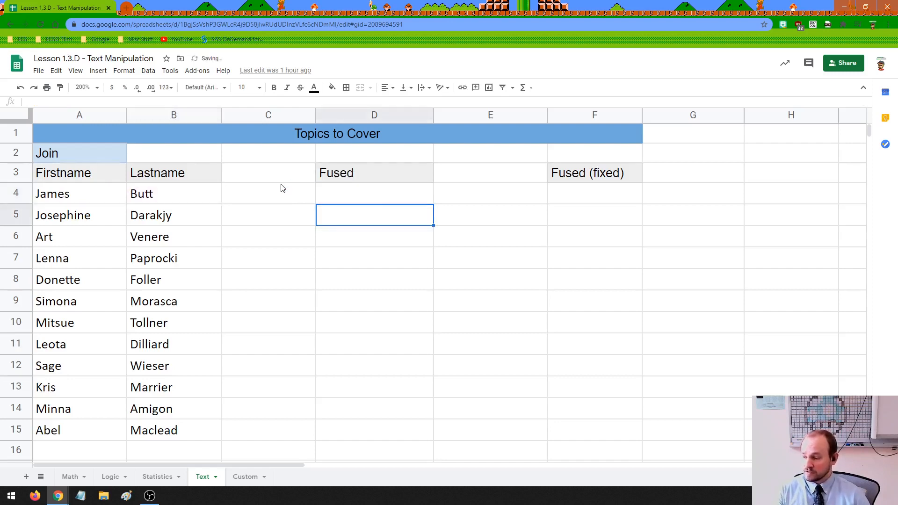
left_click(341, 202)
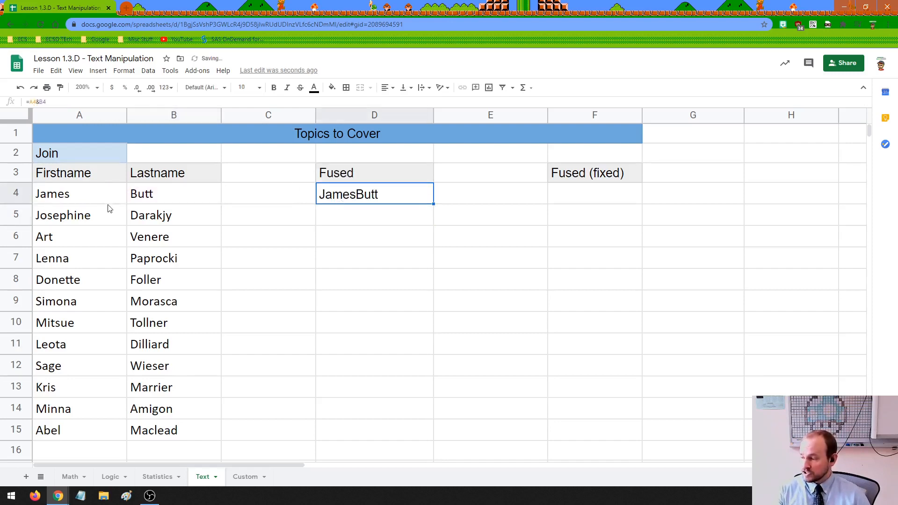
left_click_drag(108, 196, 196, 196)
left_click(365, 196)
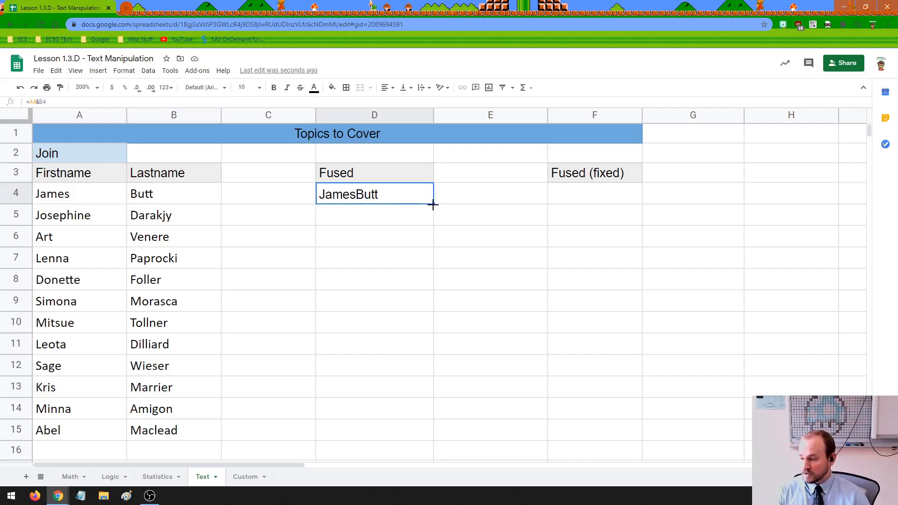
Fill the joining formula down to D15 and check the formulas in column D.
left_click_drag(432, 204, 426, 434)
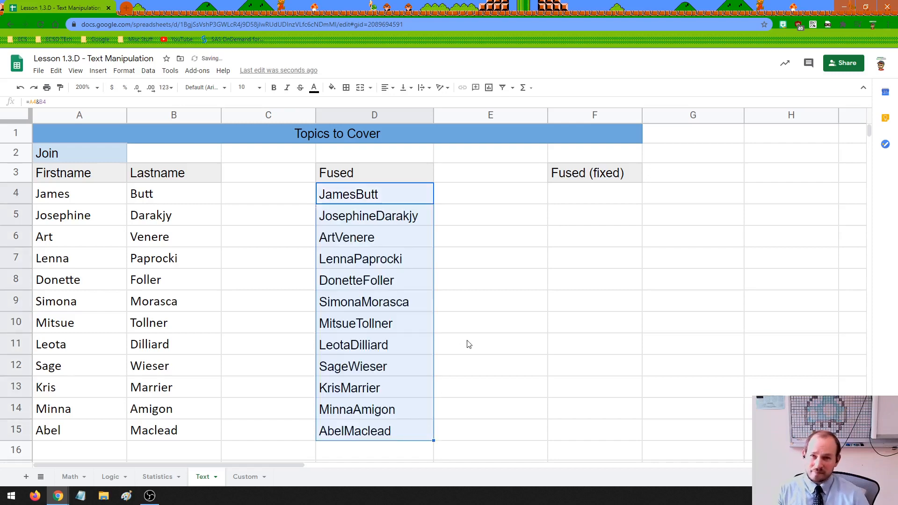
left_click(363, 259)
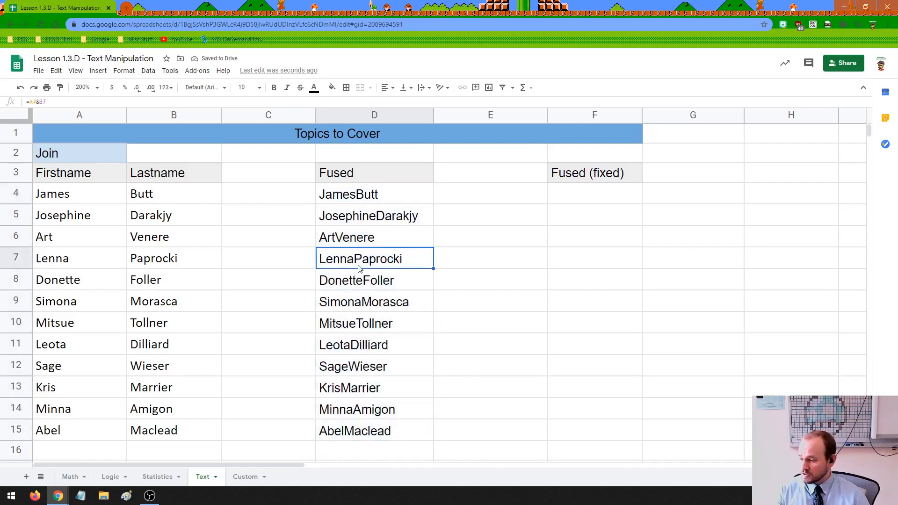
left_click(356, 282)
left_click(359, 303)
left_click(359, 323)
left_click(357, 346)
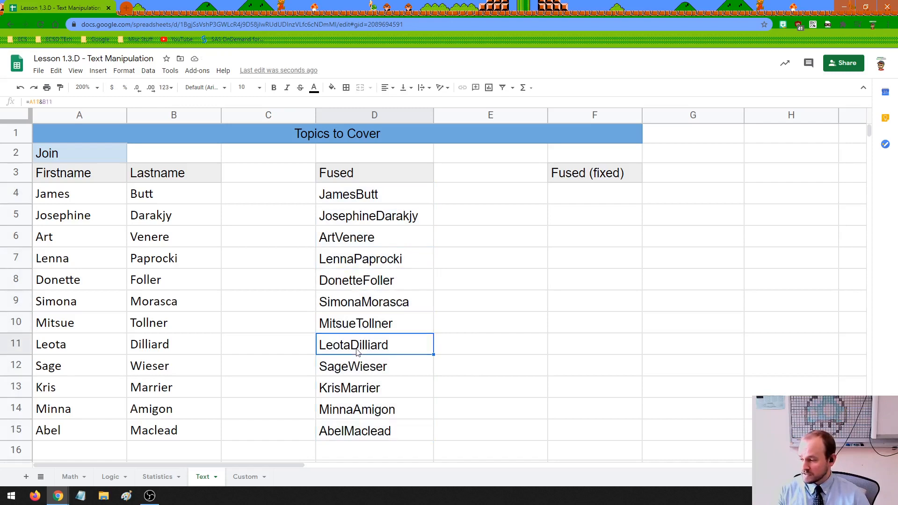
left_click(358, 367)
left_click(356, 389)
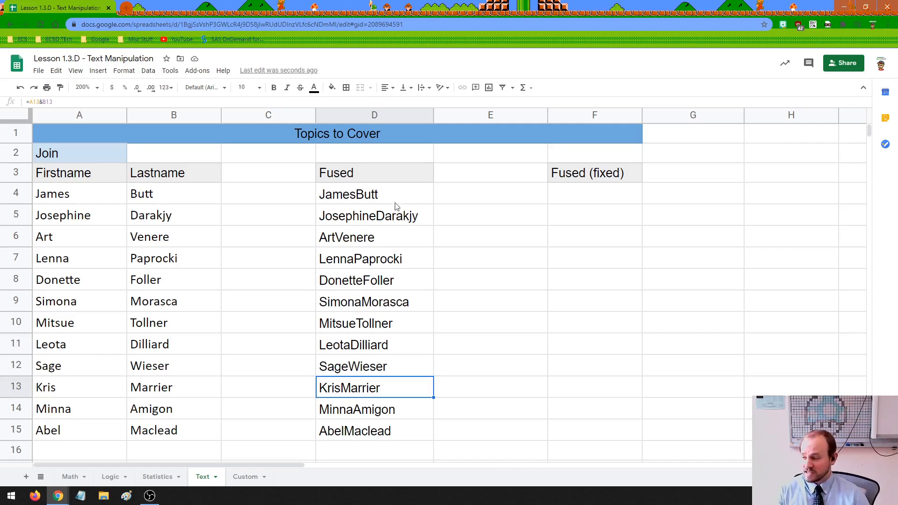
left_click(456, 193)
Try typing 'James Butt' in E4, discard it, and widen the Fused (fixed) column F.
type("J")
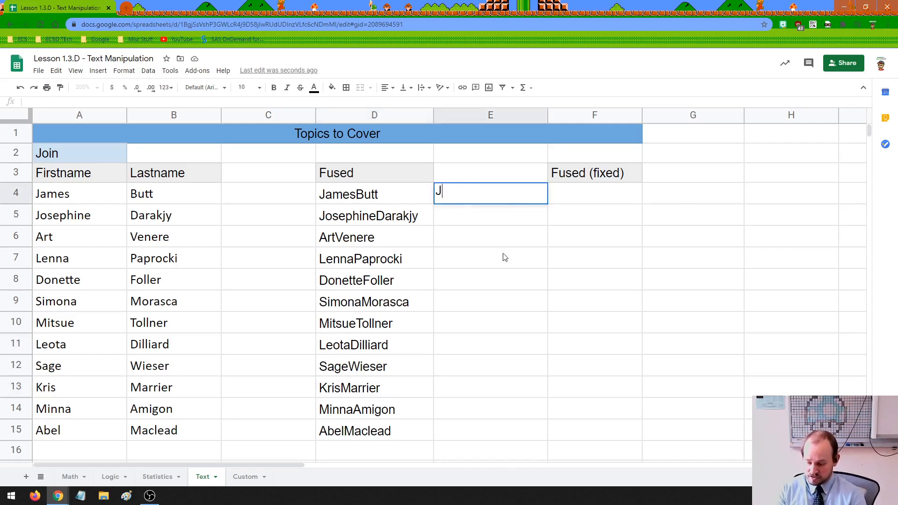
type("ames Butt")
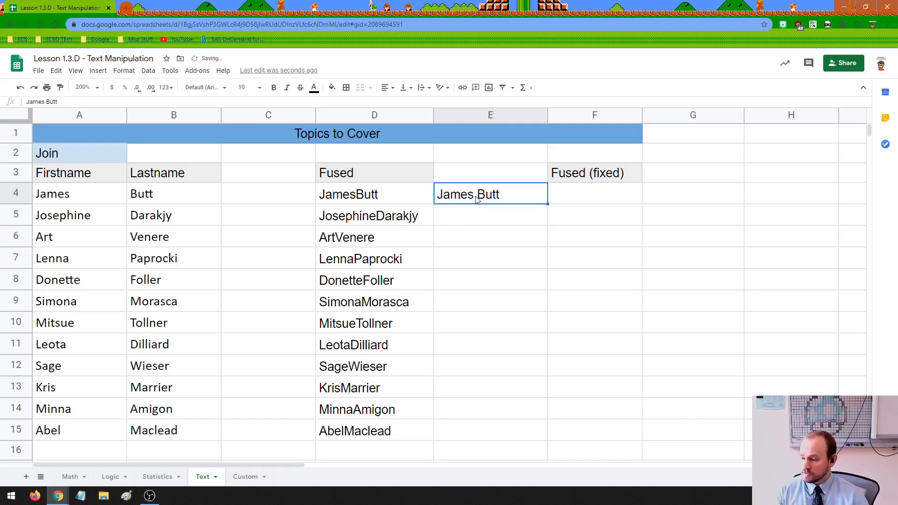
key("Escape")
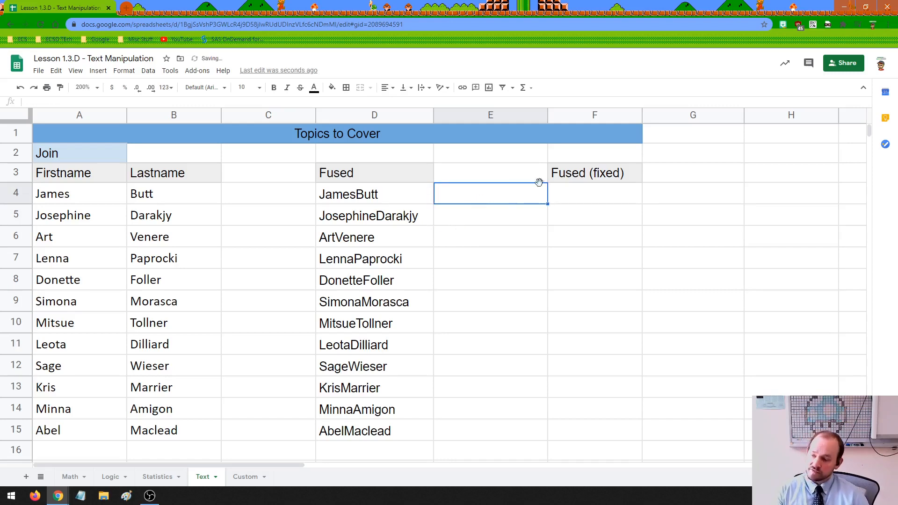
left_click(586, 193)
left_click_drag(642, 117, 725, 117)
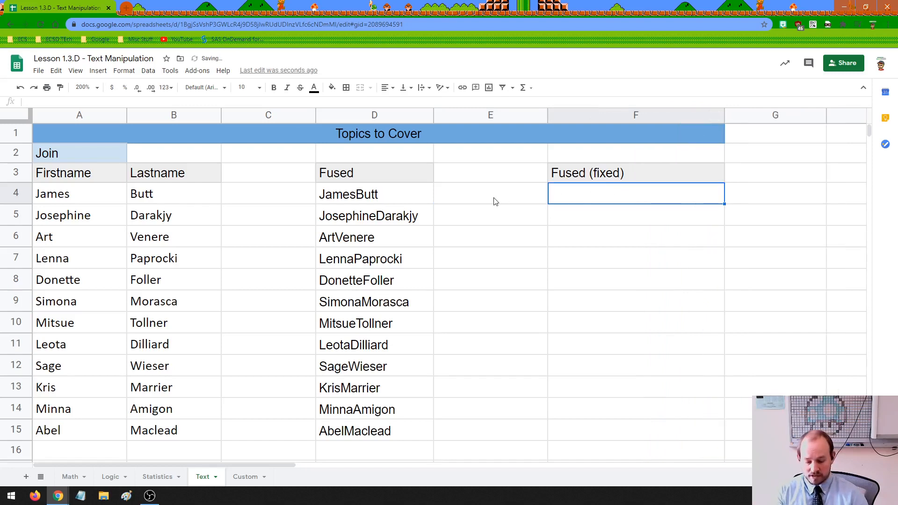
Enter =A4&" "&B4 in F4 and fill it down to F15.
type("=")
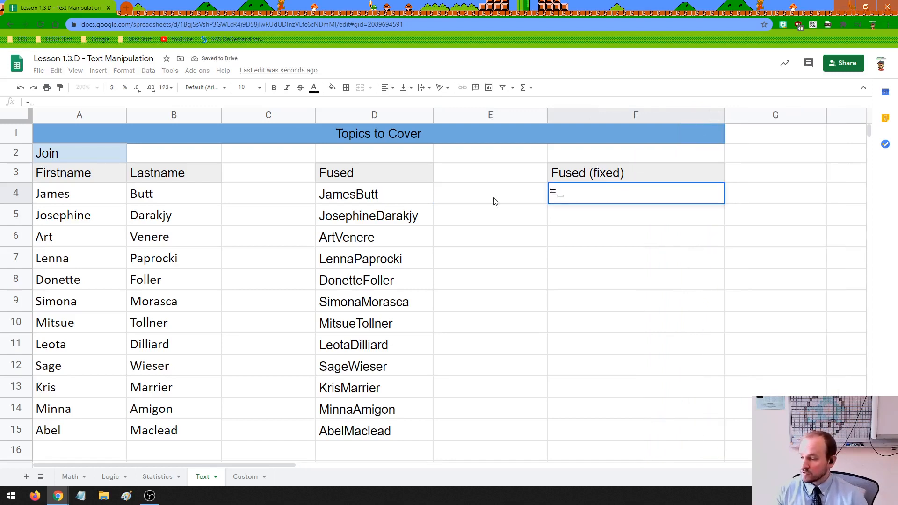
left_click(100, 194)
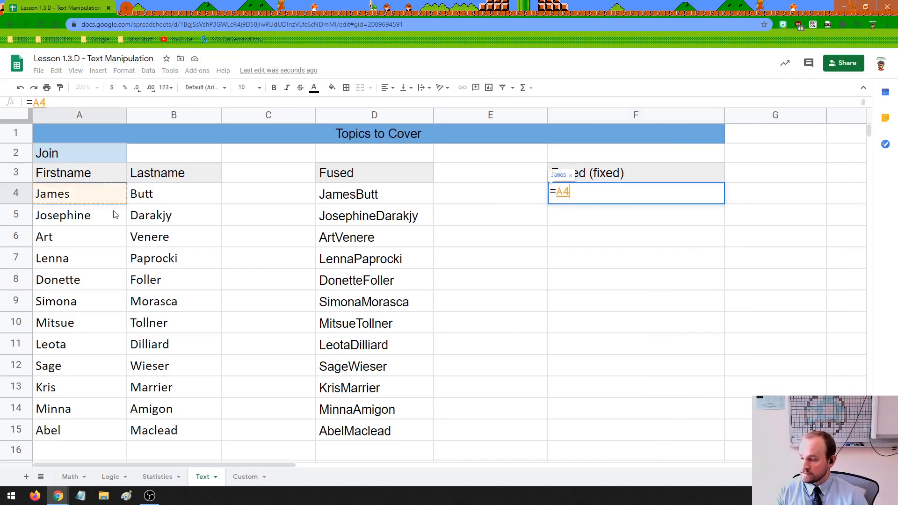
type("&")
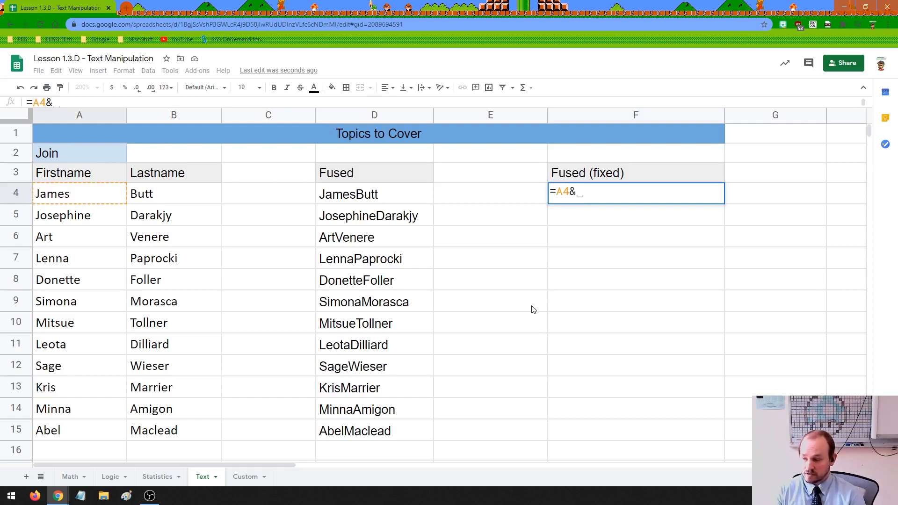
type("\" \"")
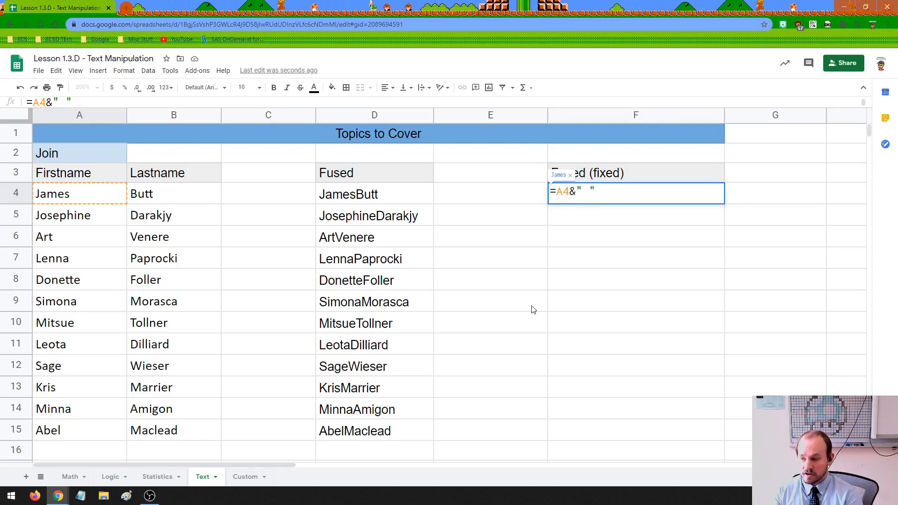
type("&")
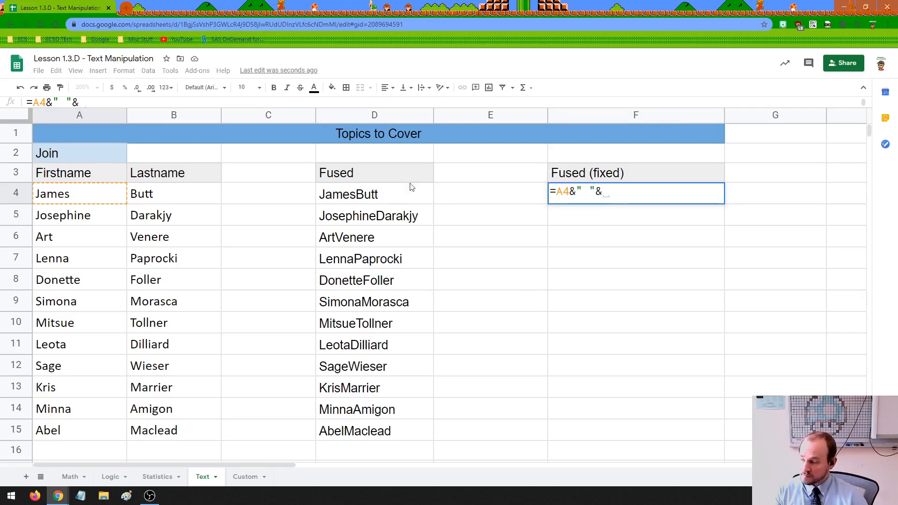
left_click(198, 198)
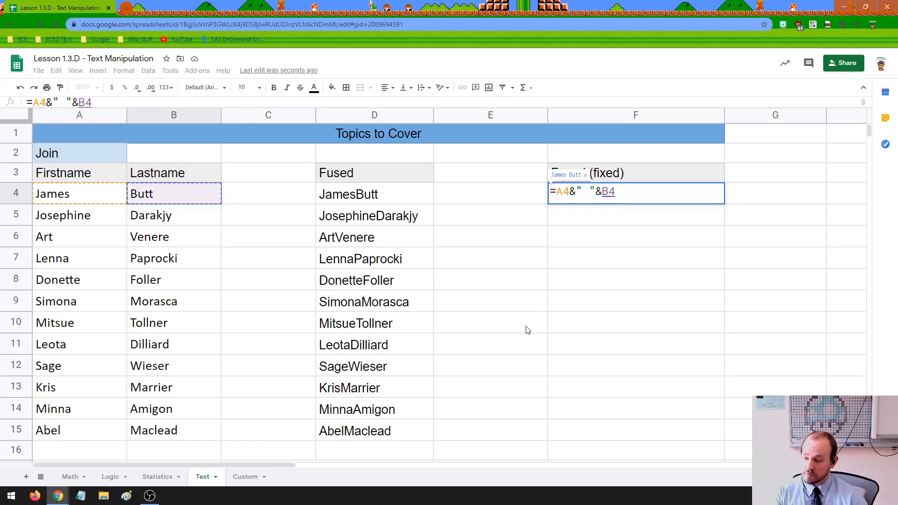
key("Return")
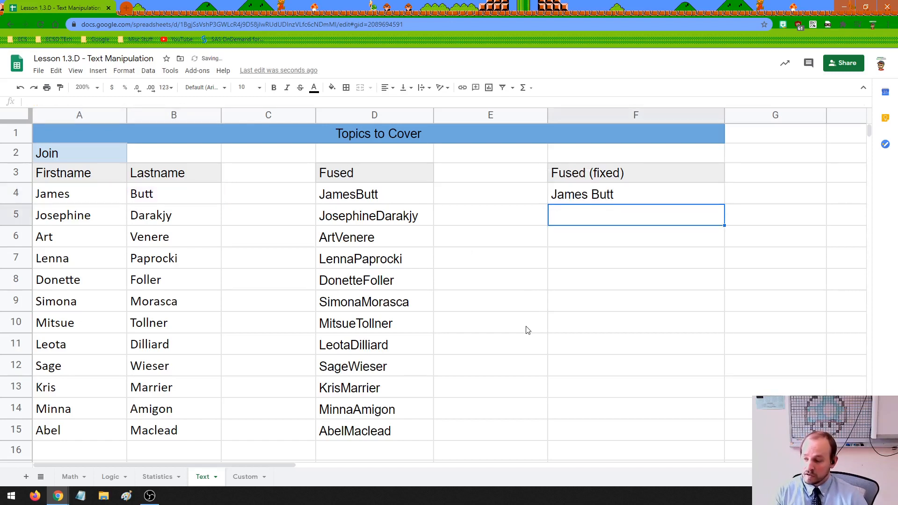
left_click(618, 200)
left_click_drag(723, 204, 724, 430)
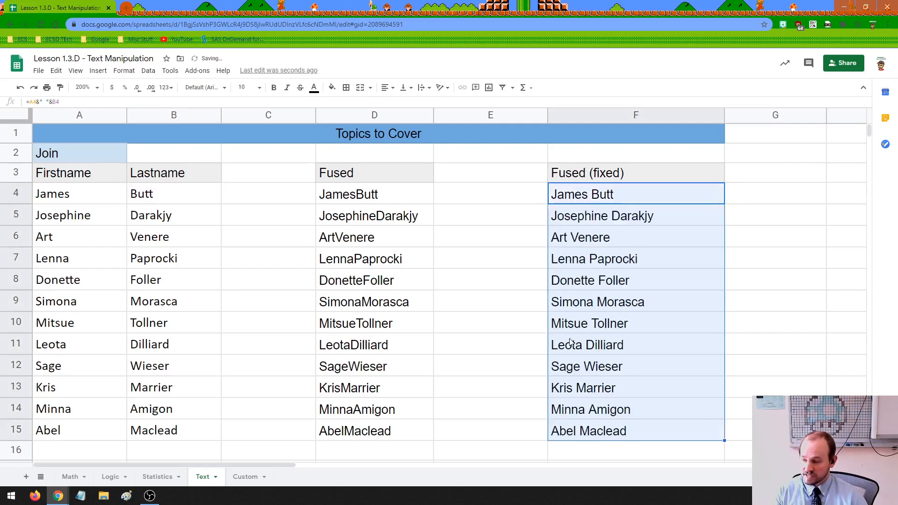
left_click(493, 283)
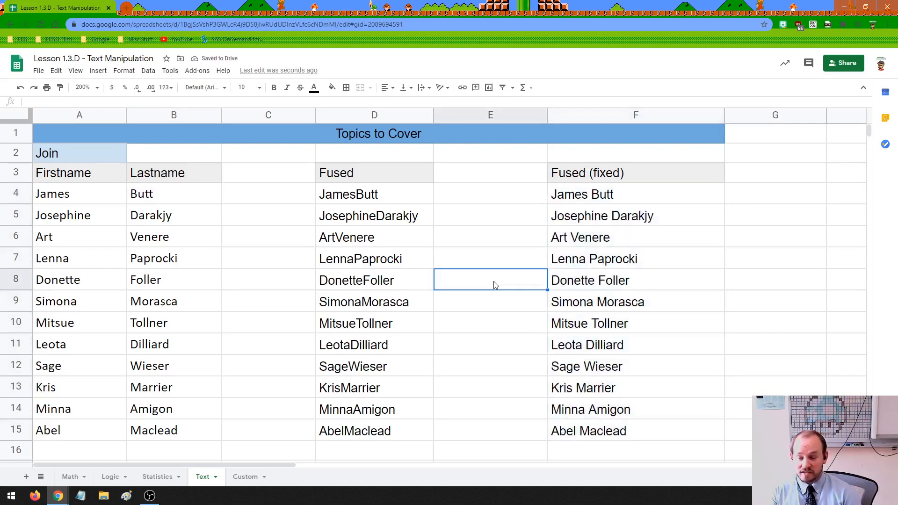
left_click(595, 174)
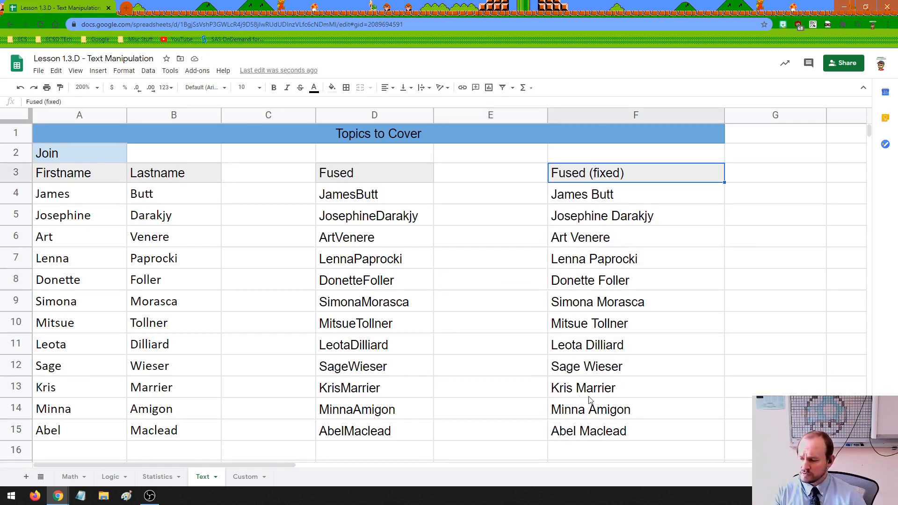
Change F15's separator from a space to a hyphen.
double_click(574, 434)
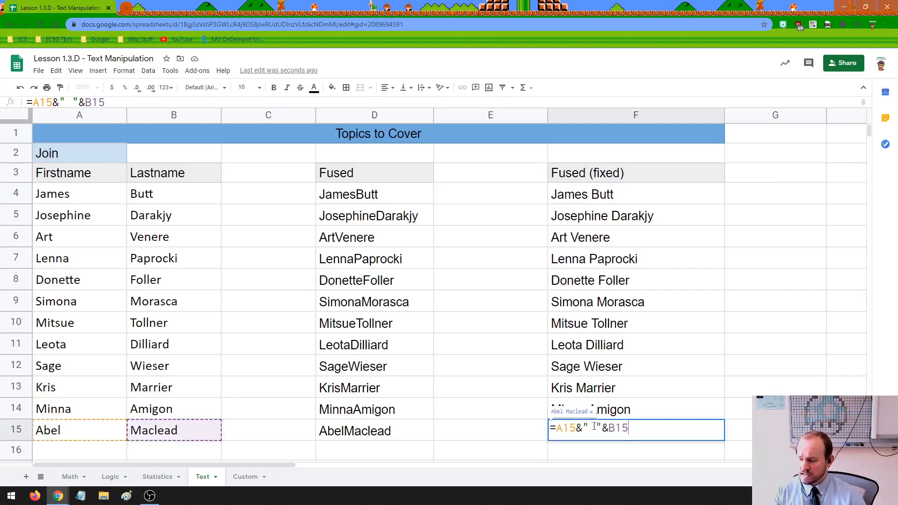
key("BackSpace")
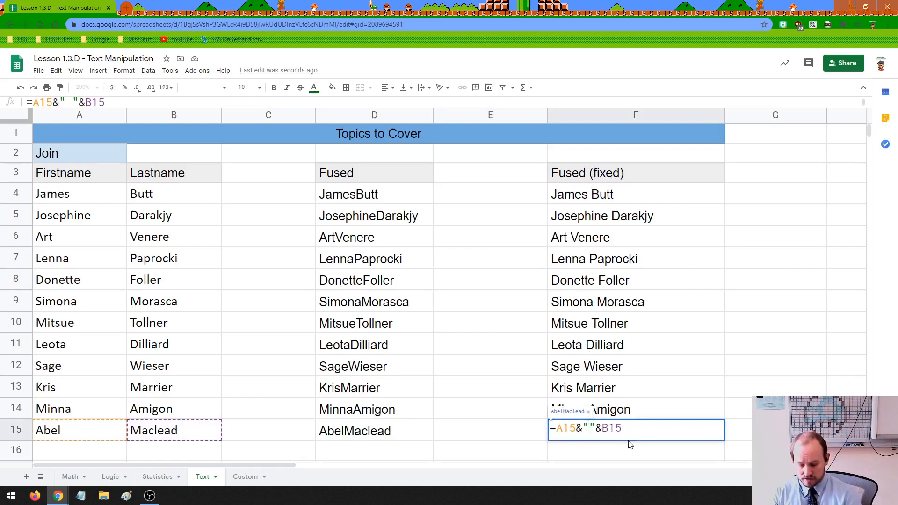
type("-")
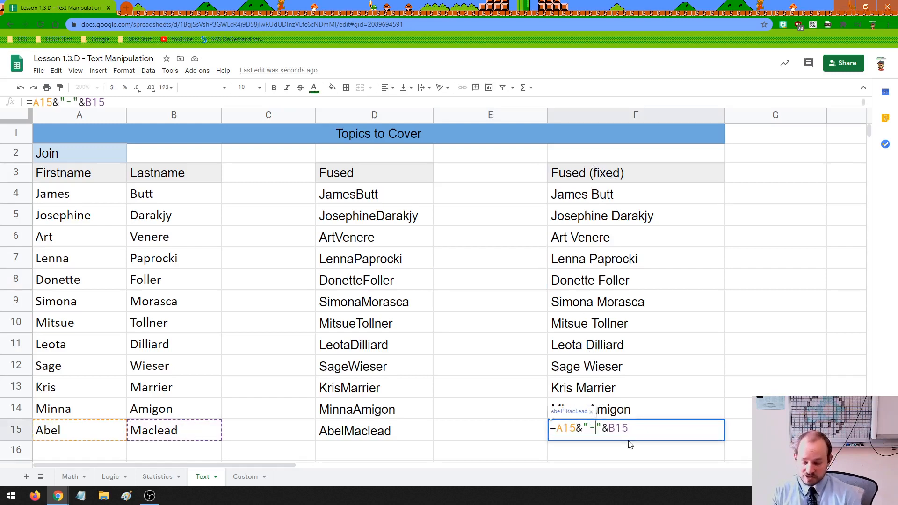
key("Return")
left_click(584, 439)
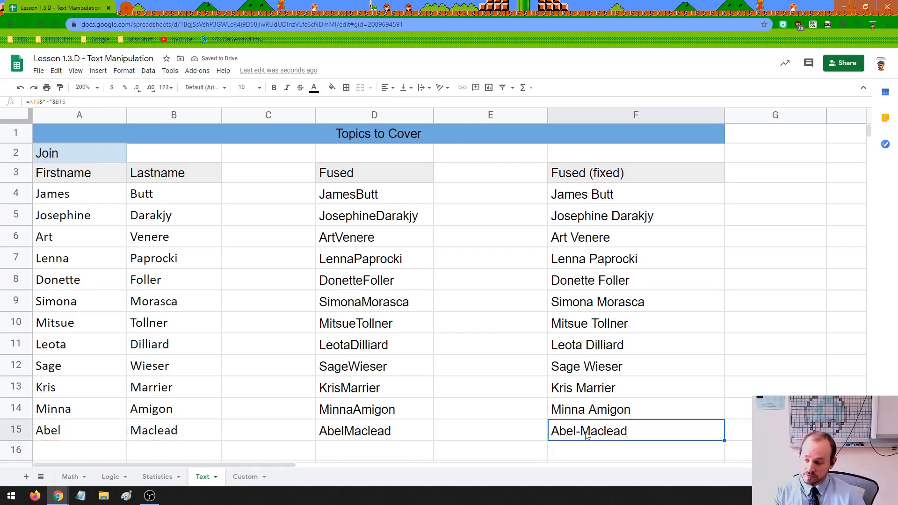
Replace F15's hyphen with the string 2ui3rtio23rftw34iyhrft, then select that string for editing.
double_click(588, 434)
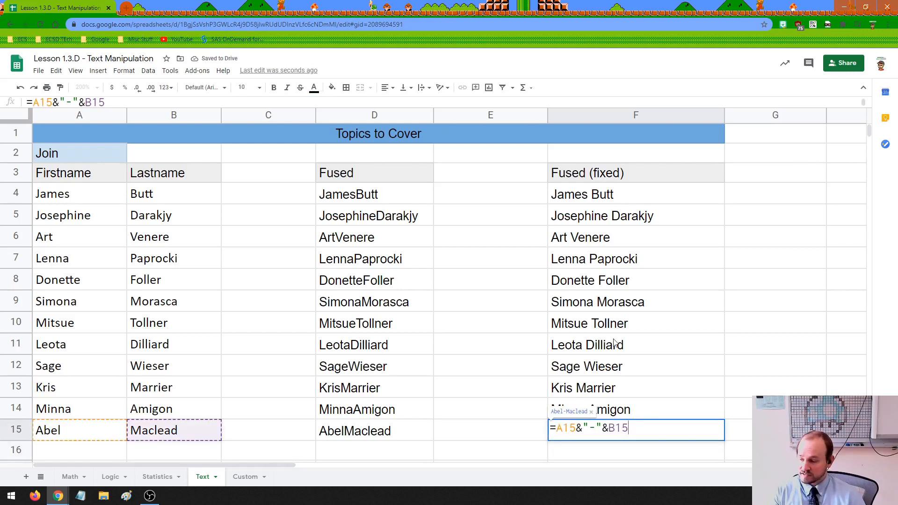
double_click(595, 428)
type("2ui3rtio23rftw34iyhrft")
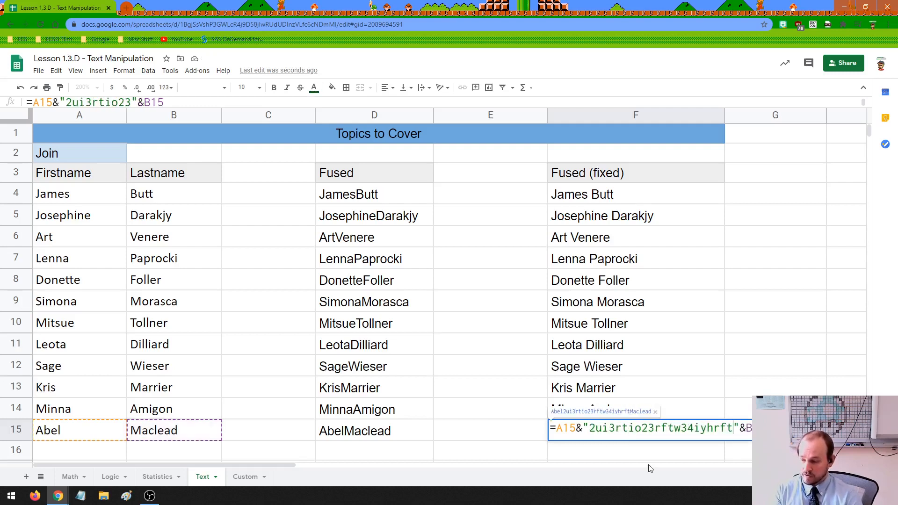
key("Return")
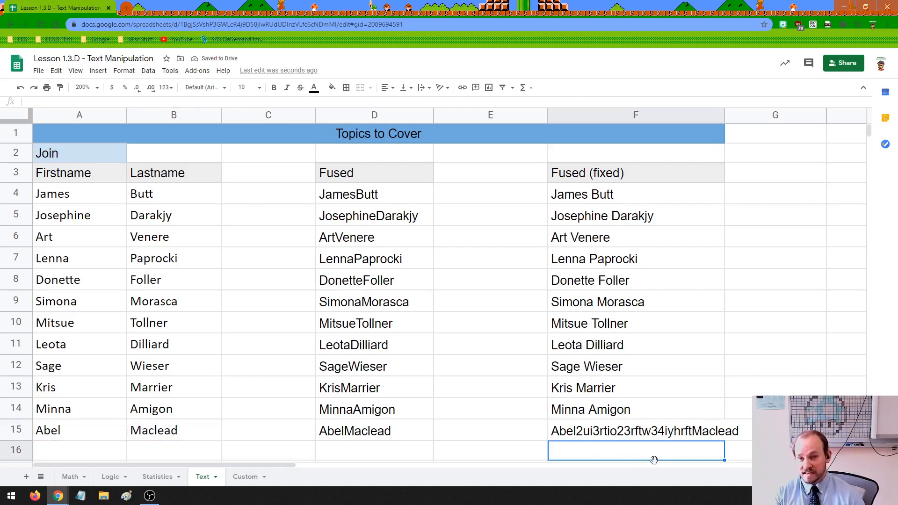
double_click(649, 433)
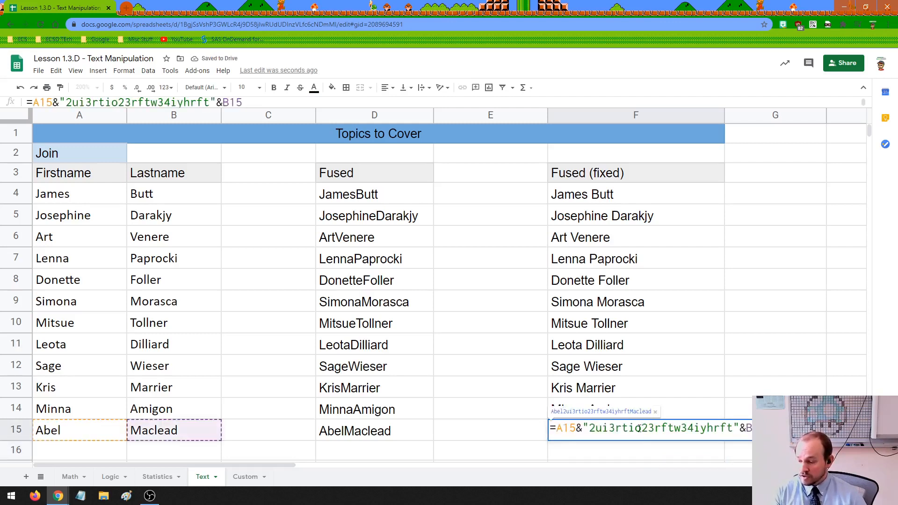
left_click_drag(592, 429, 732, 439)
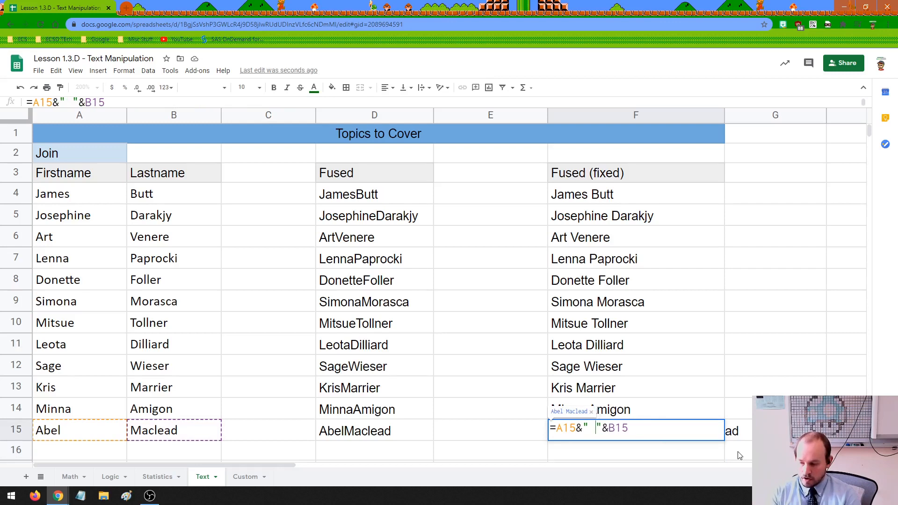
Set F15 to =A15&" Of the Family "&B15 and fill it up to F4.
type("Of the Family")
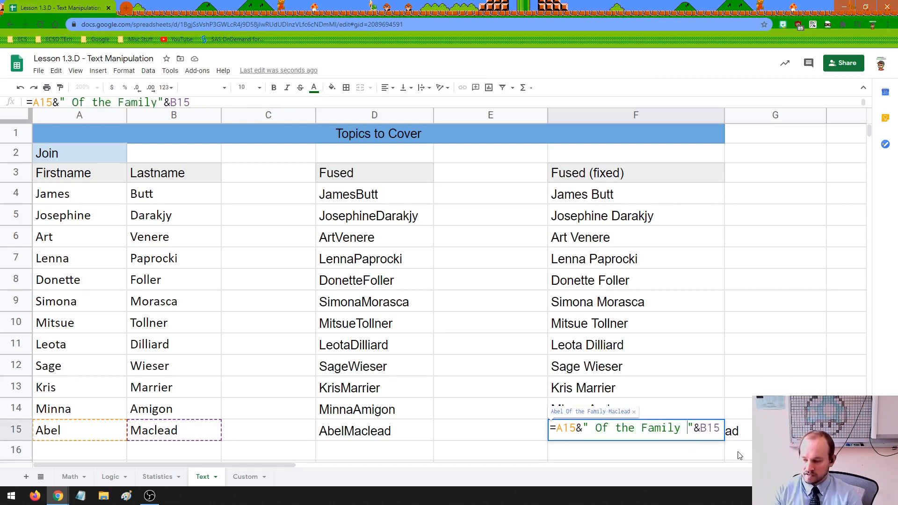
key("Return")
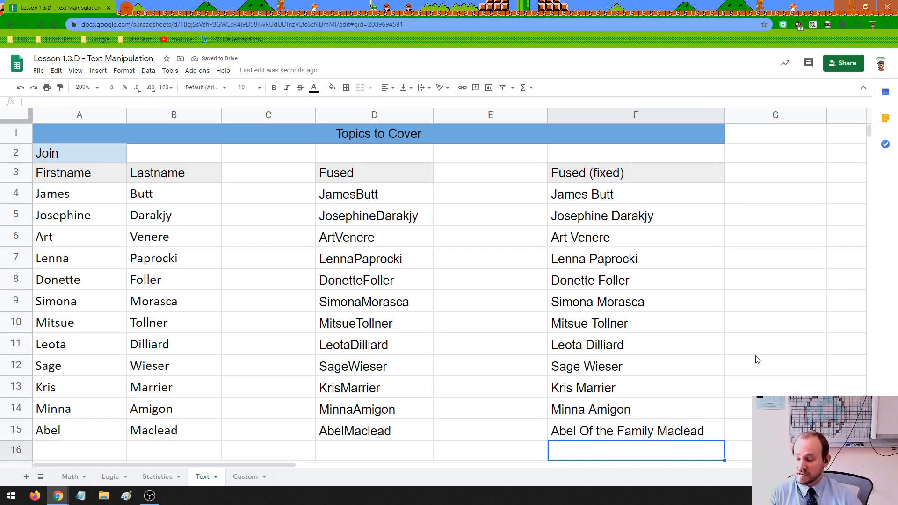
left_click(675, 427)
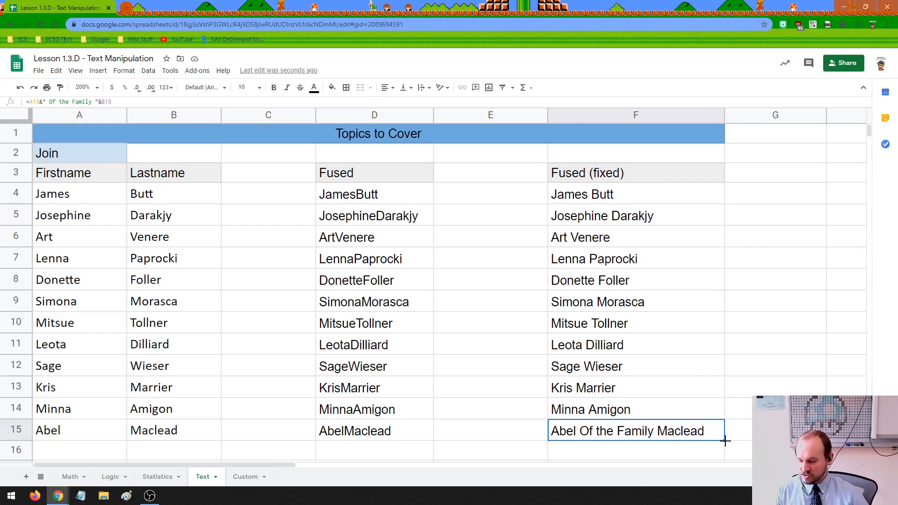
left_click_drag(725, 440, 722, 194)
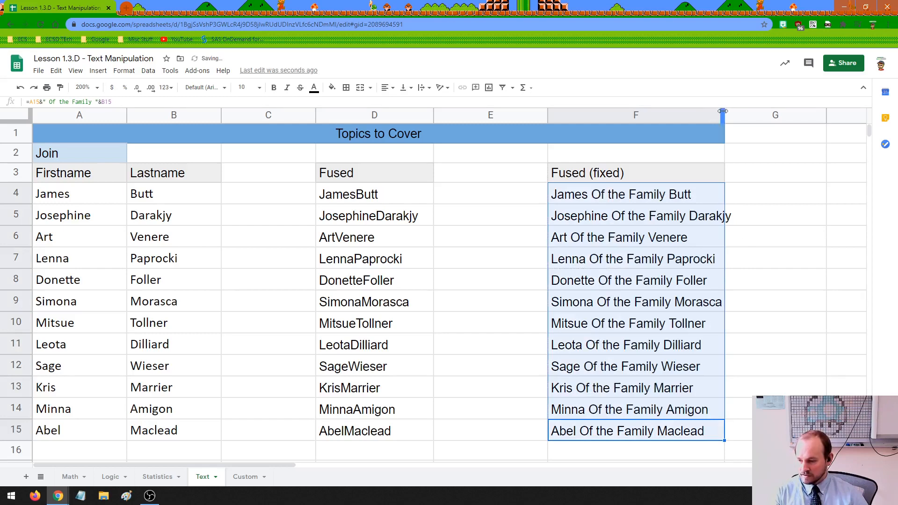
Widen column F to fit the names and check the formulas in F7 and F8.
left_click_drag(725, 115, 744, 115)
left_click(773, 224)
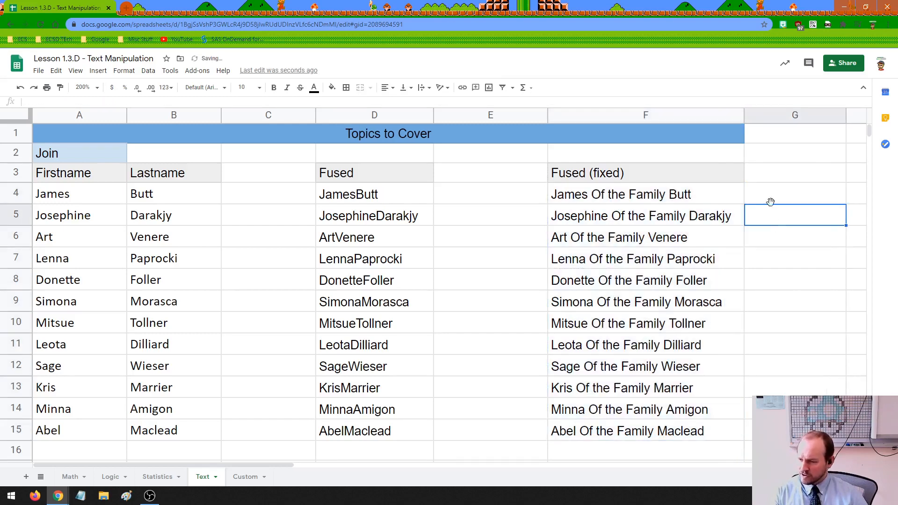
left_click(770, 181)
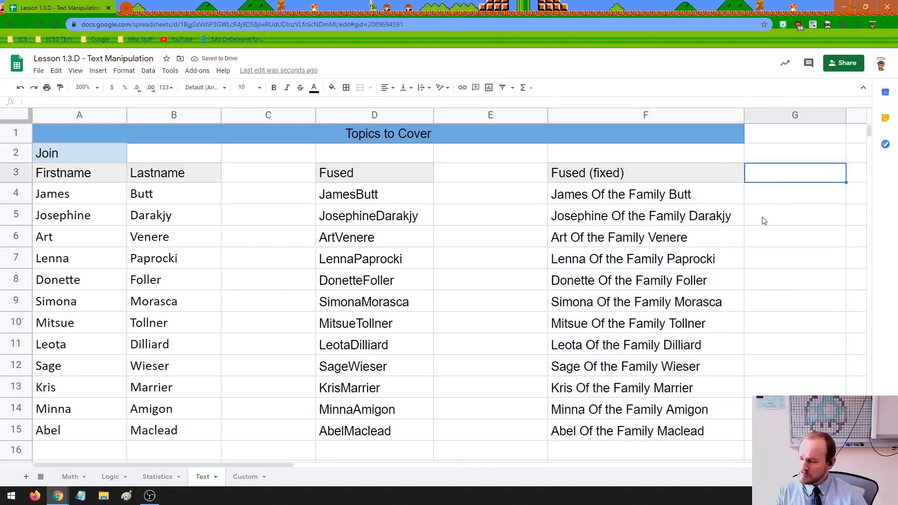
left_click(585, 265)
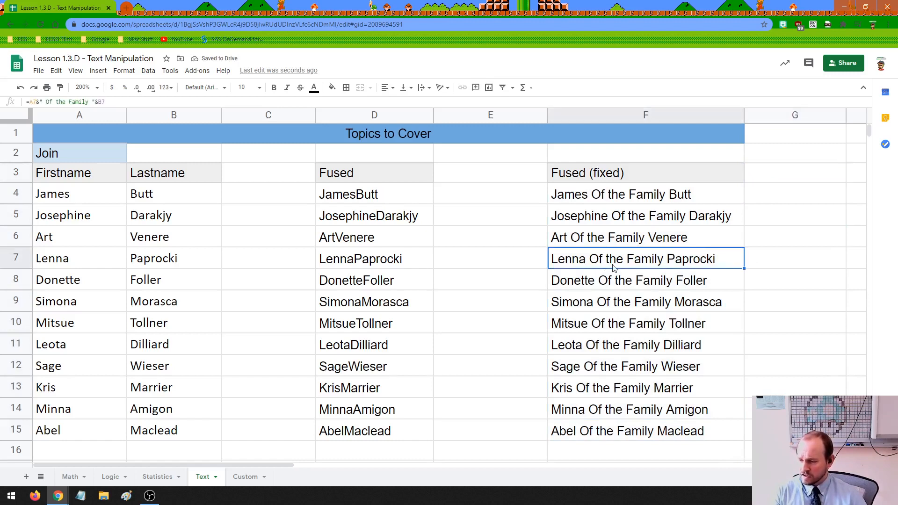
left_click(610, 288)
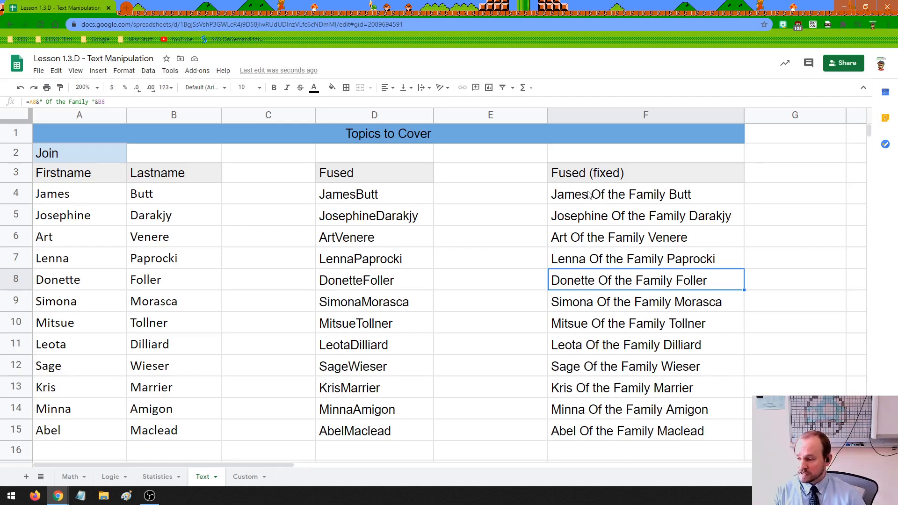
left_click_drag(589, 195, 595, 435)
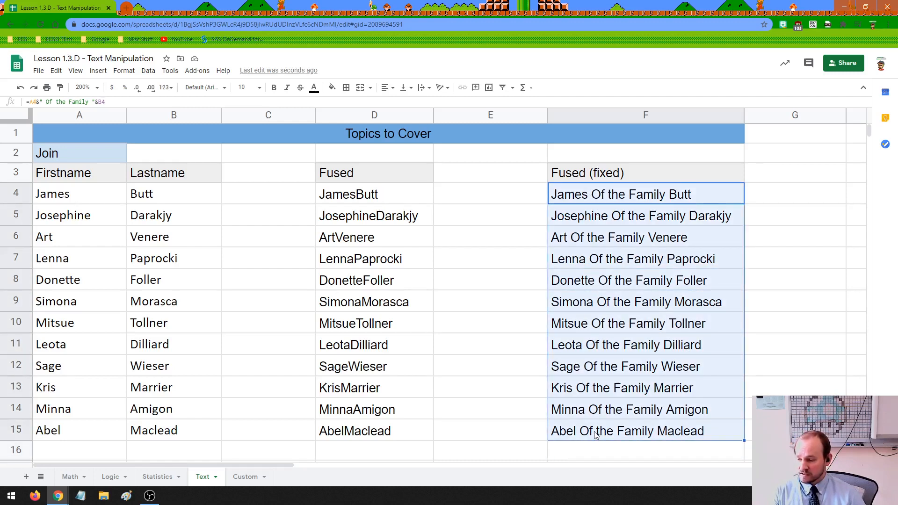
left_click(522, 351)
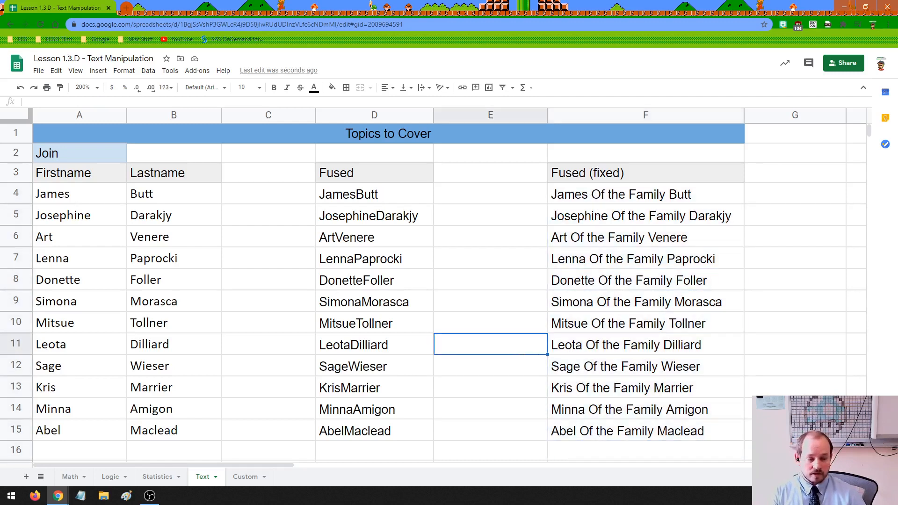
Scroll to the Cropping table, autofit column A, and narrow the Lastname and Employee ID columns.
scroll(359, 283, "down", 3)
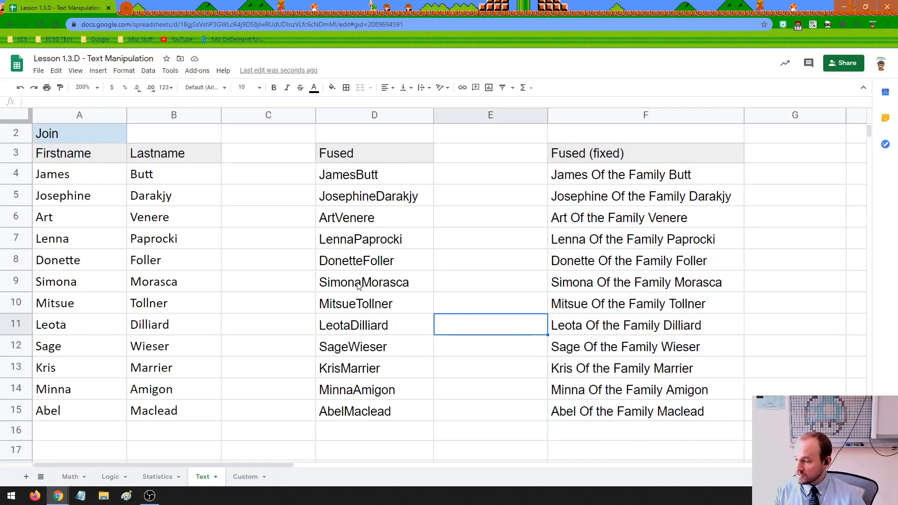
scroll(358, 286, "down", 6)
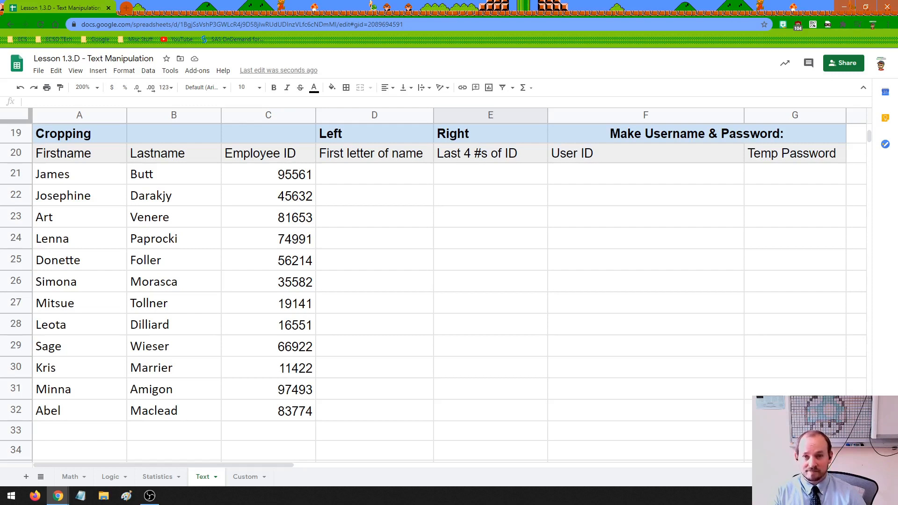
key("alt+Tab")
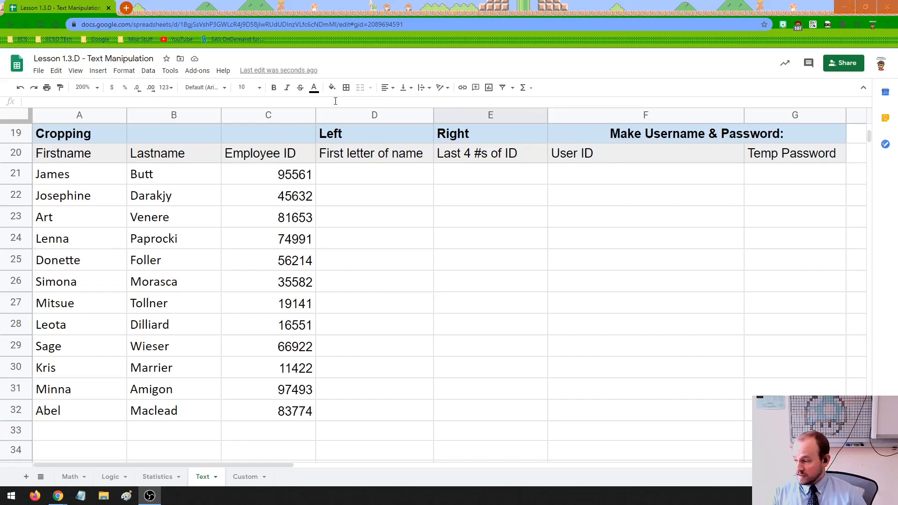
left_click_drag(72, 176, 240, 397)
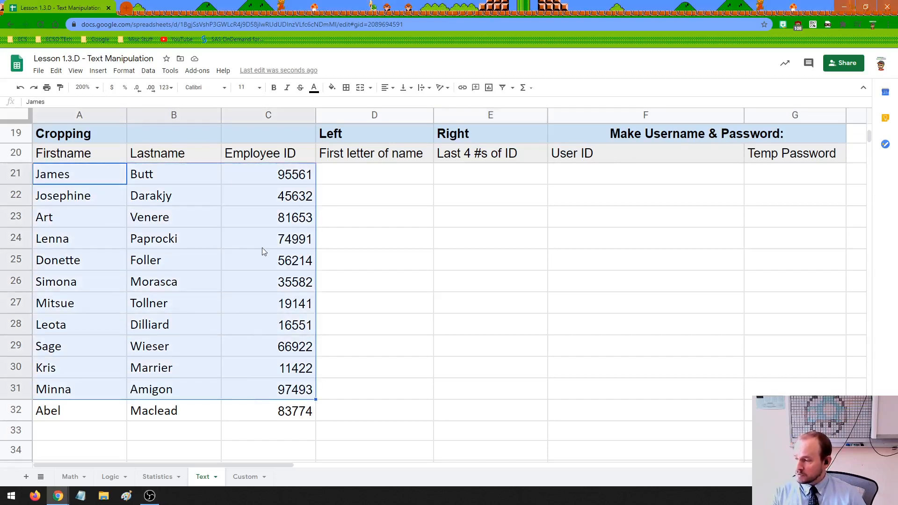
left_click(262, 247)
double_click(127, 117)
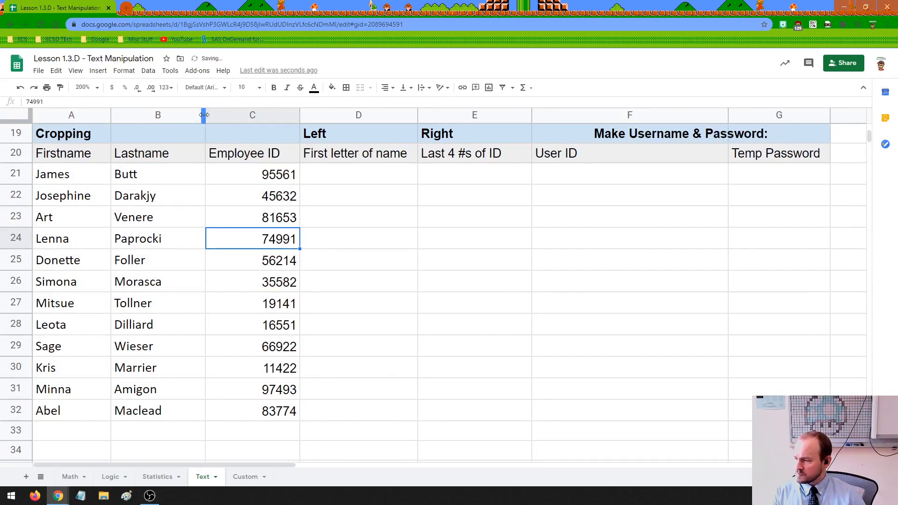
left_click_drag(205, 115, 191, 114)
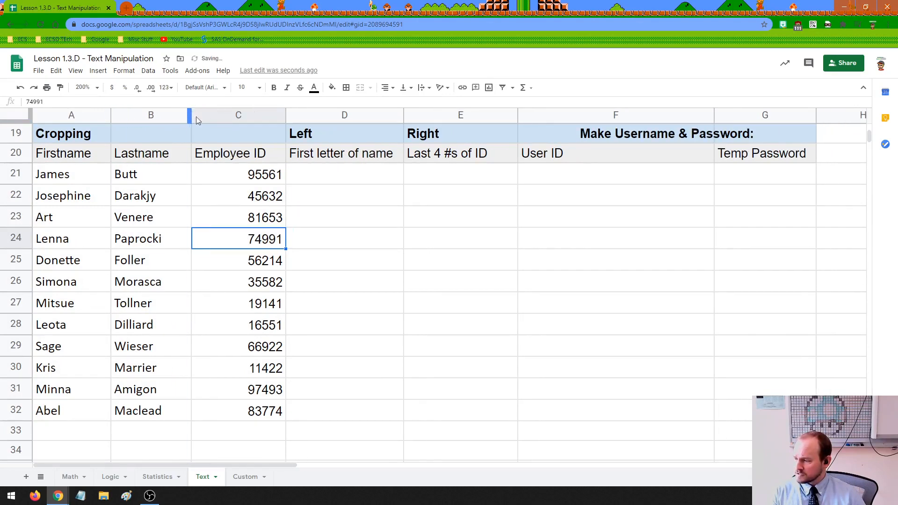
mouse_move(285, 115)
left_mouse_down()
mouse_move(264, 115)
mouse_move(274, 114)
left_mouse_up()
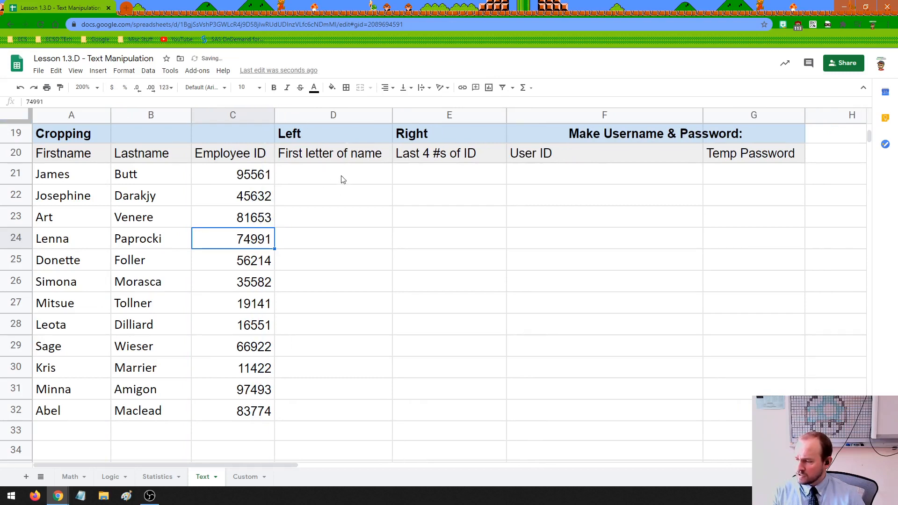
Select D21 under Left and examine the first letters of James in A21.
left_click(316, 179)
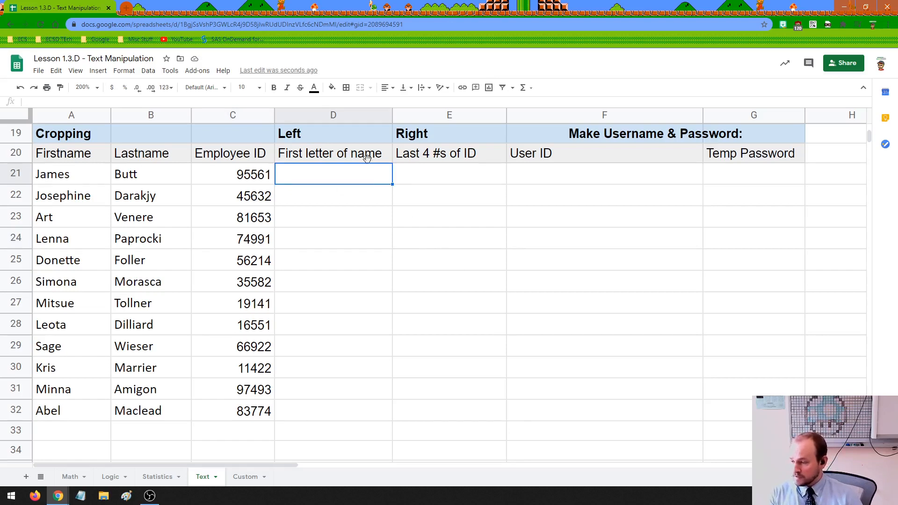
left_click(344, 139)
left_click(335, 175)
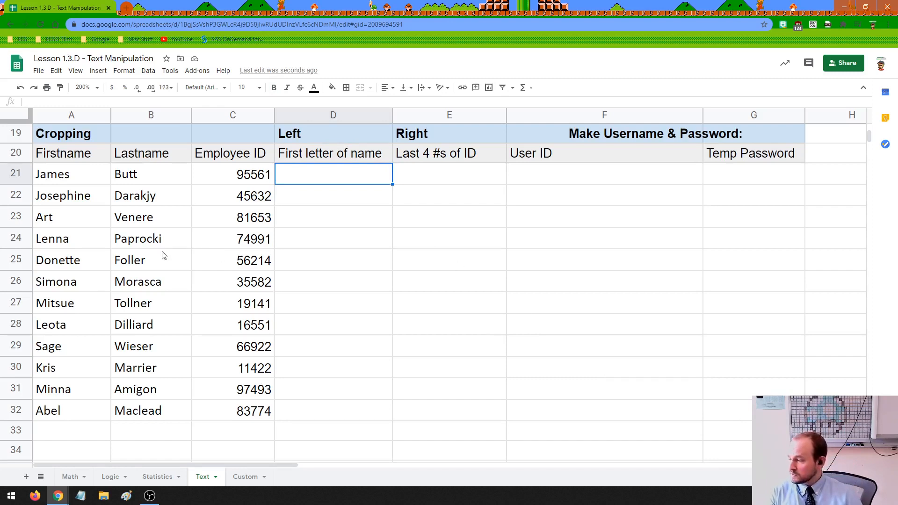
left_click(84, 182)
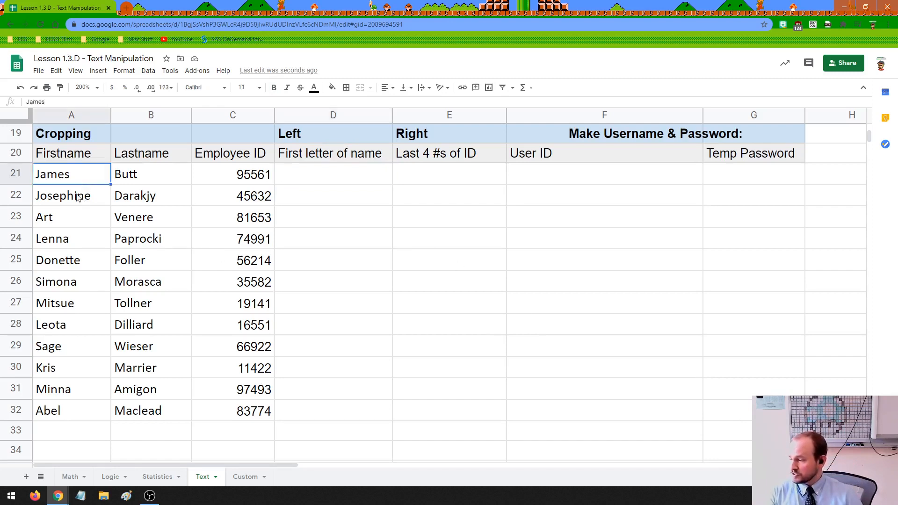
double_click(44, 174)
left_click_drag(42, 174, 35, 174)
left_click(45, 175)
left_click(56, 173)
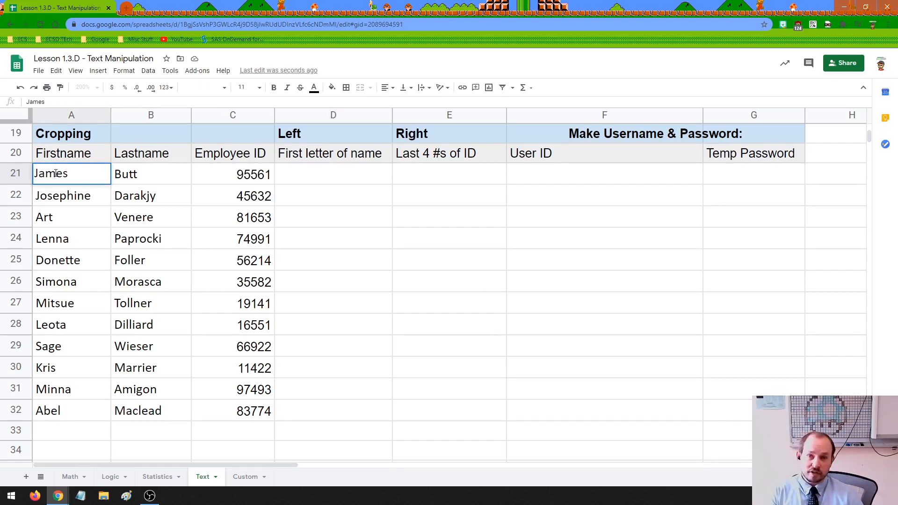
left_click(308, 180)
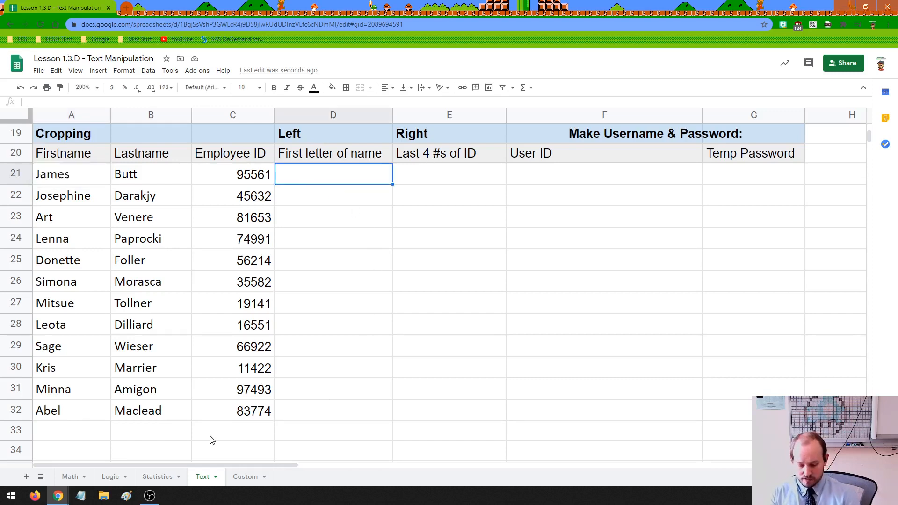
Enter =left(A21,1) in D21 and fill it down to D32.
type("=left")
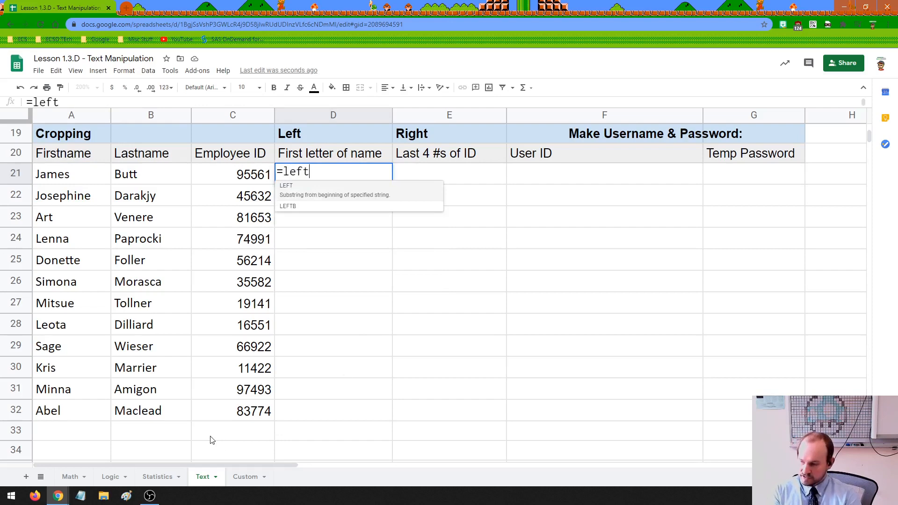
type("(")
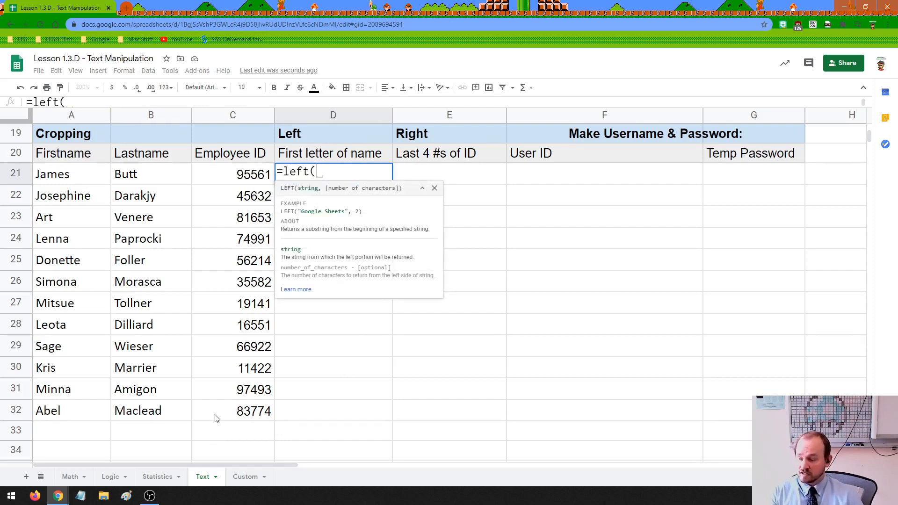
left_click(69, 176)
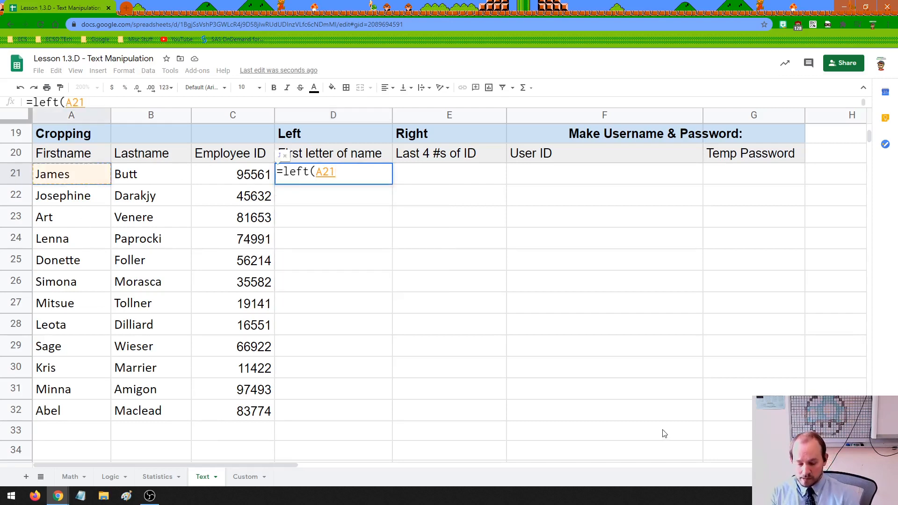
type(",")
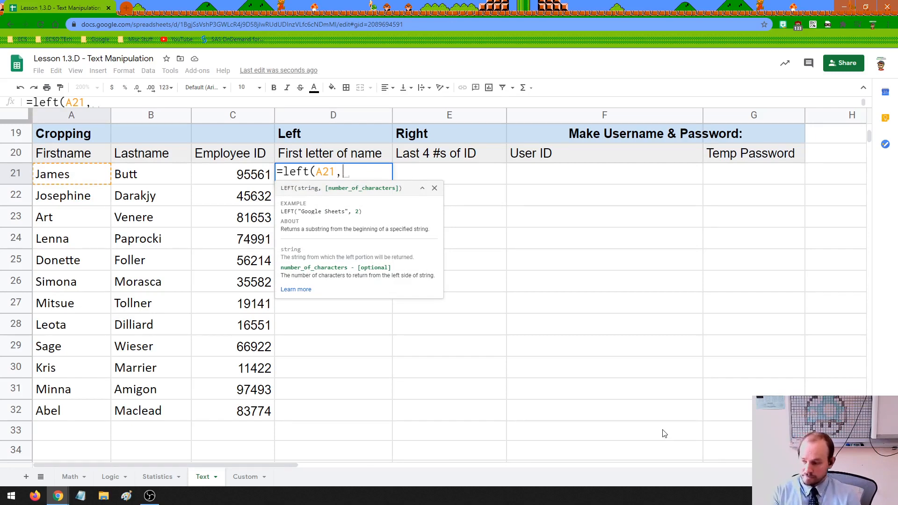
type("1)")
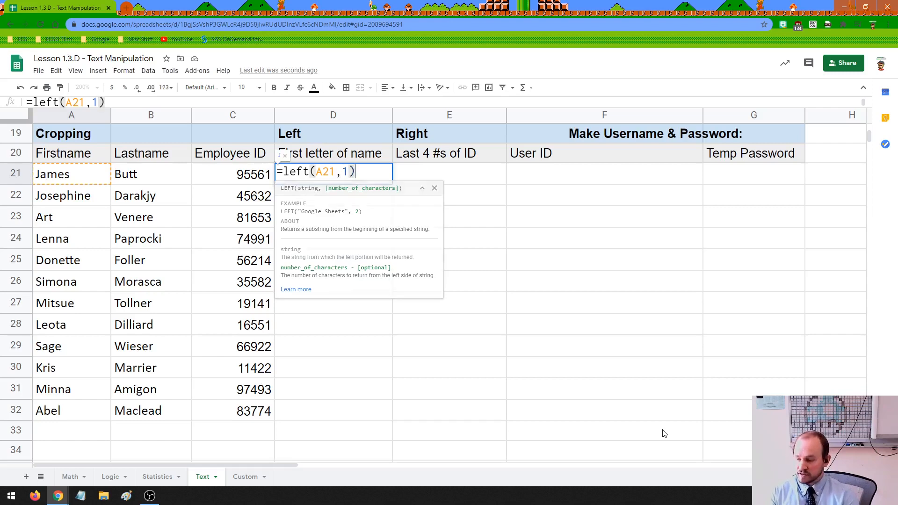
key("Return")
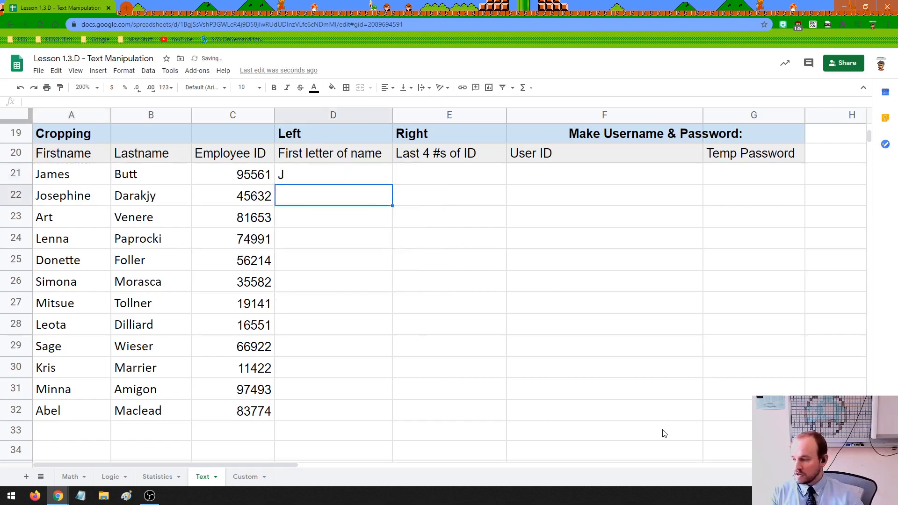
left_click(378, 180)
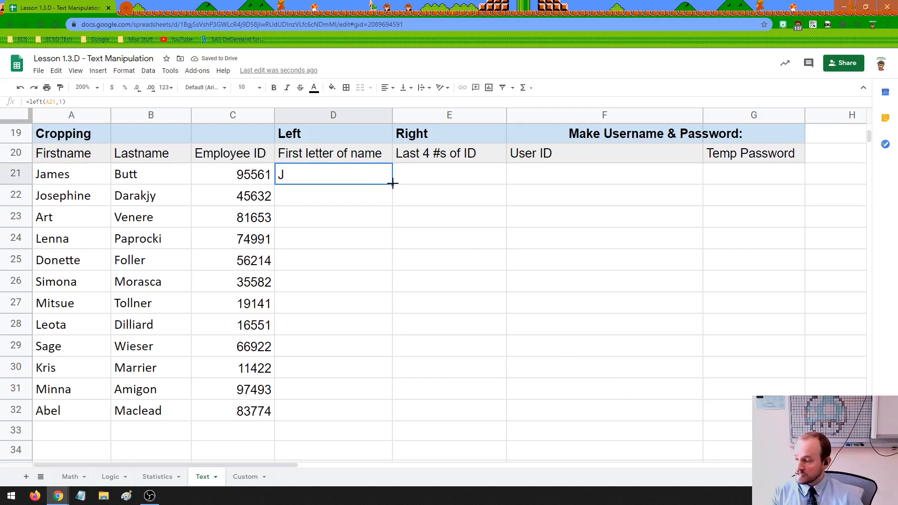
left_click_drag(393, 184, 386, 409)
left_click_drag(385, 413, 385, 413)
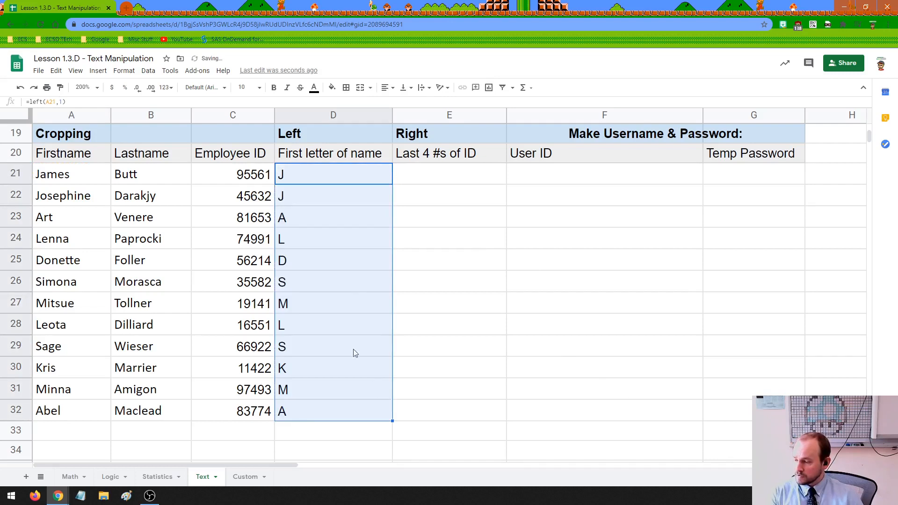
Compare each first name in A21:A32 with its extracted initial in column D.
left_click(346, 288)
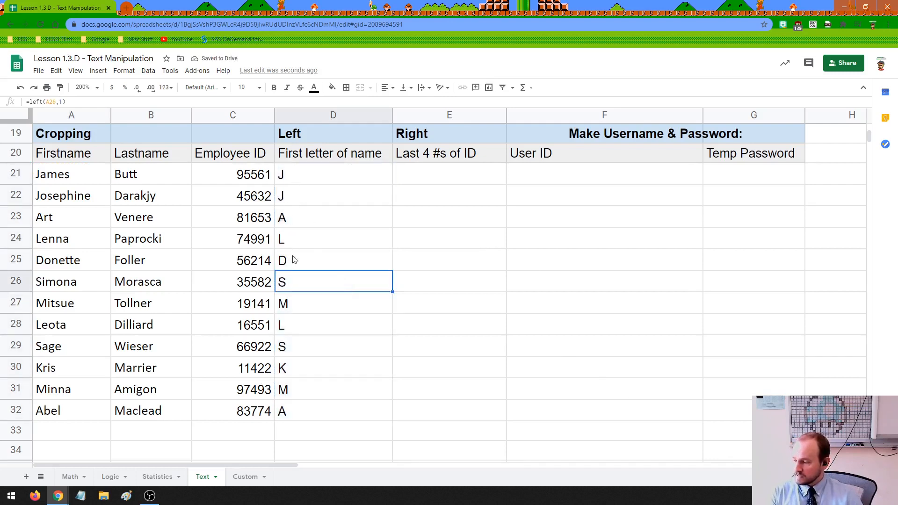
left_click(74, 205)
left_click(68, 221)
left_click(70, 244)
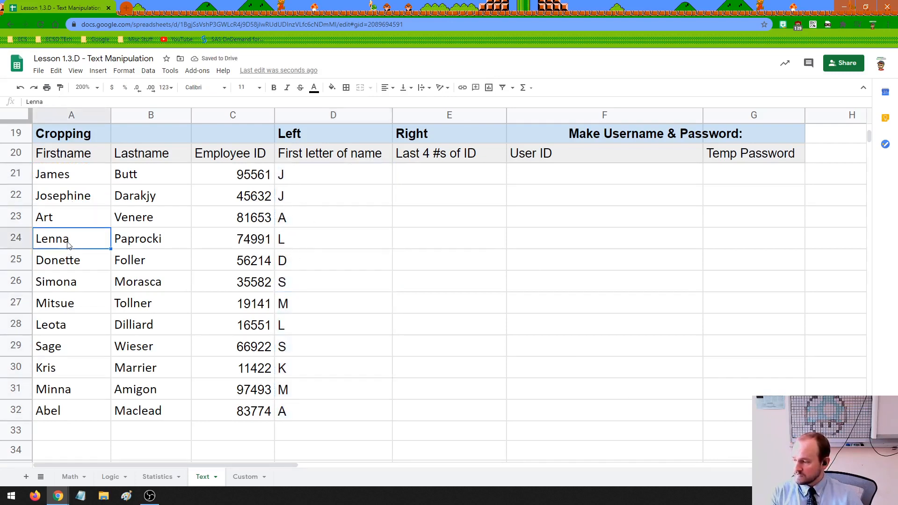
left_click(71, 260)
left_click(78, 284)
left_click(74, 309)
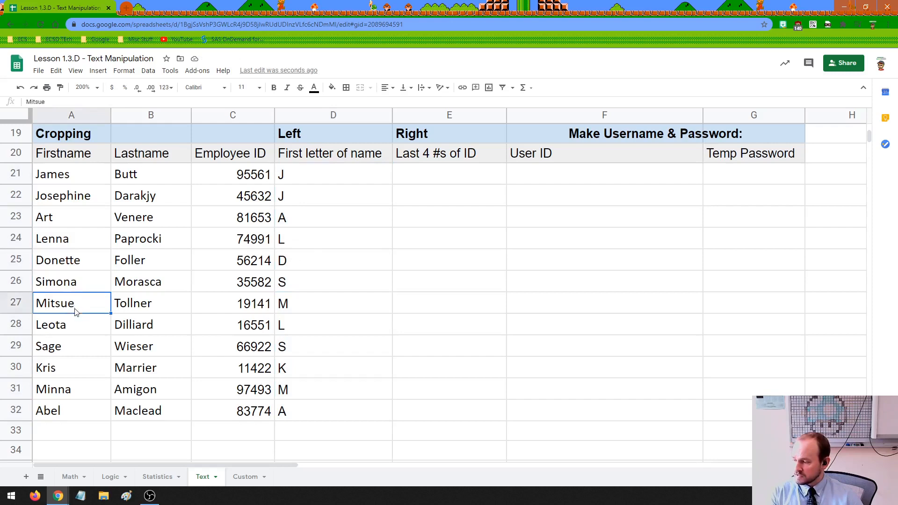
left_click(80, 326)
left_click(78, 357)
left_click(78, 379)
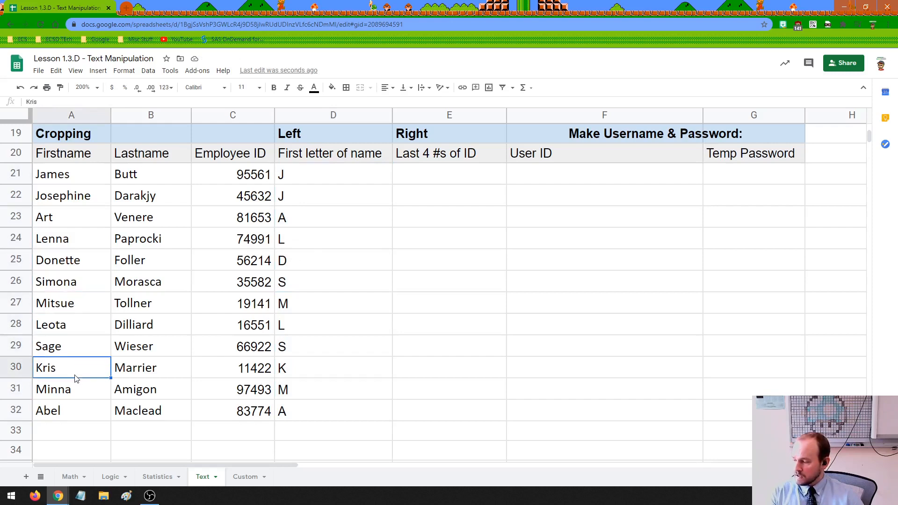
left_click(80, 392)
left_click(85, 413)
left_click_drag(318, 183, 310, 414)
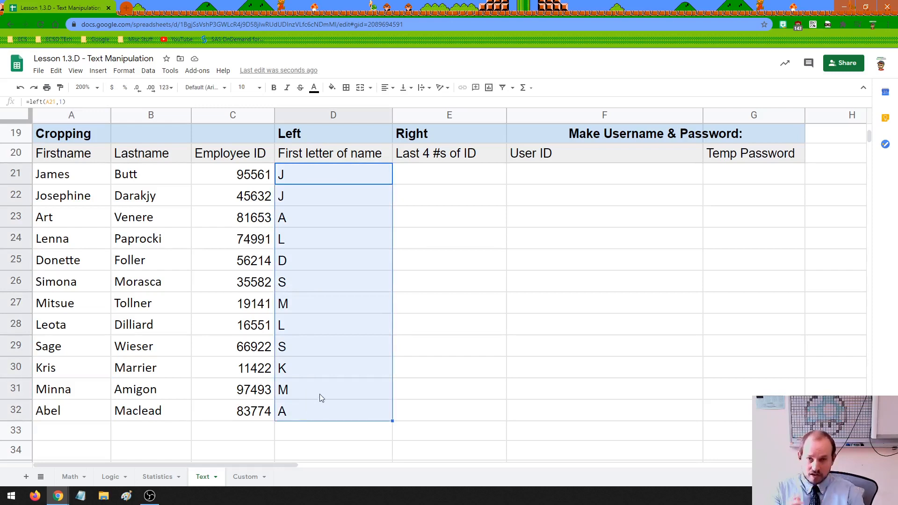
Change D21 to =left(A21,3) and fill it down to D32.
left_click(359, 175)
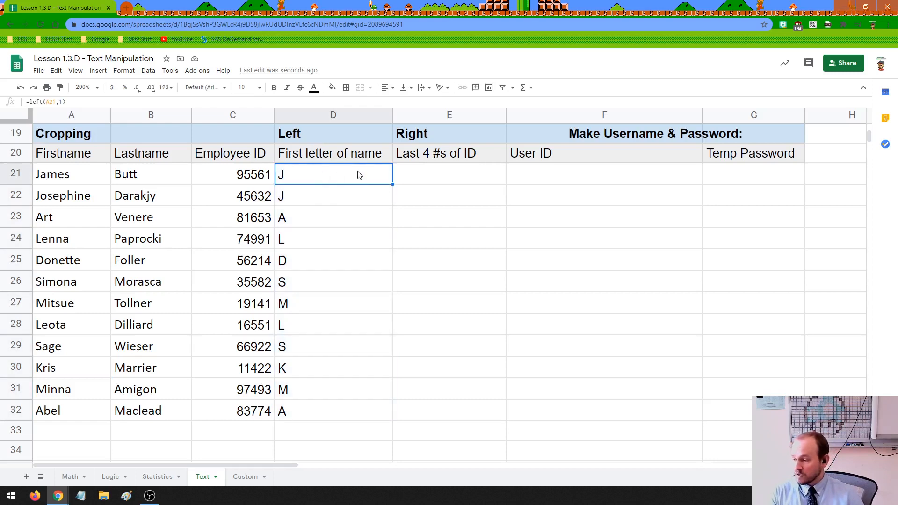
double_click(359, 175)
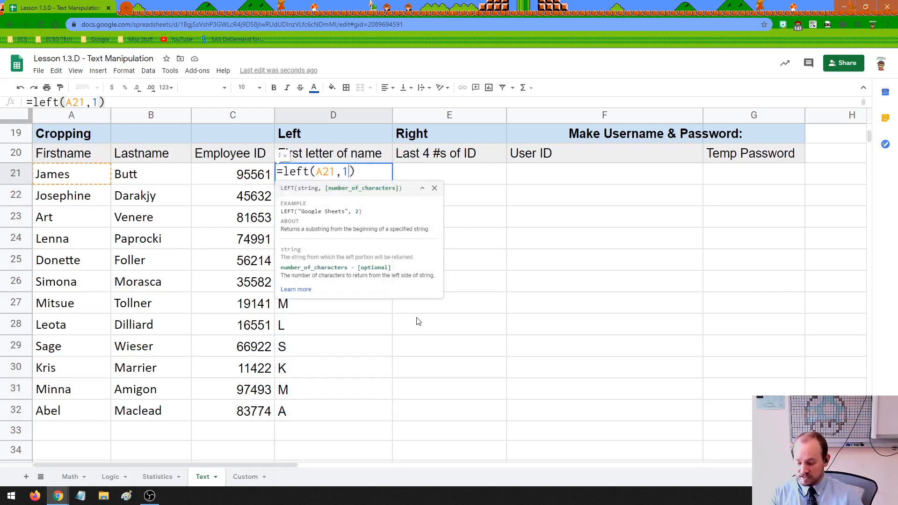
key("BackSpace")
type("3")
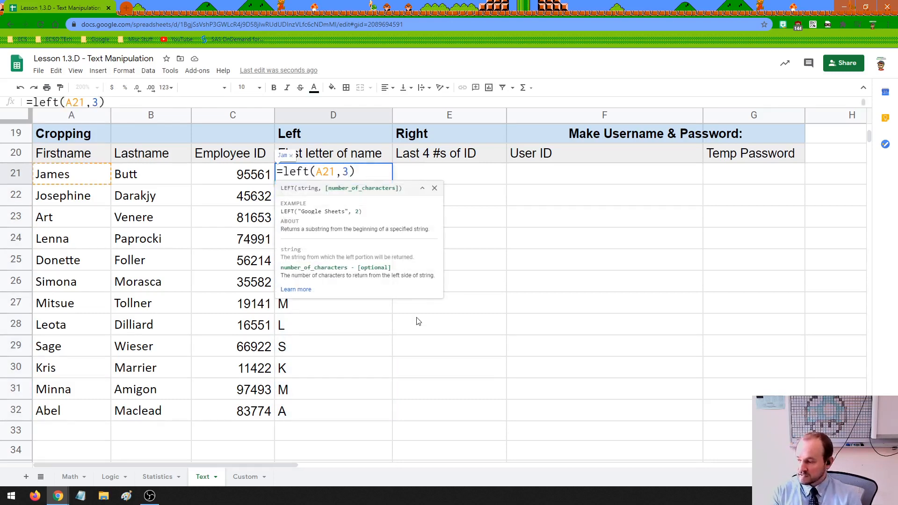
key("Return")
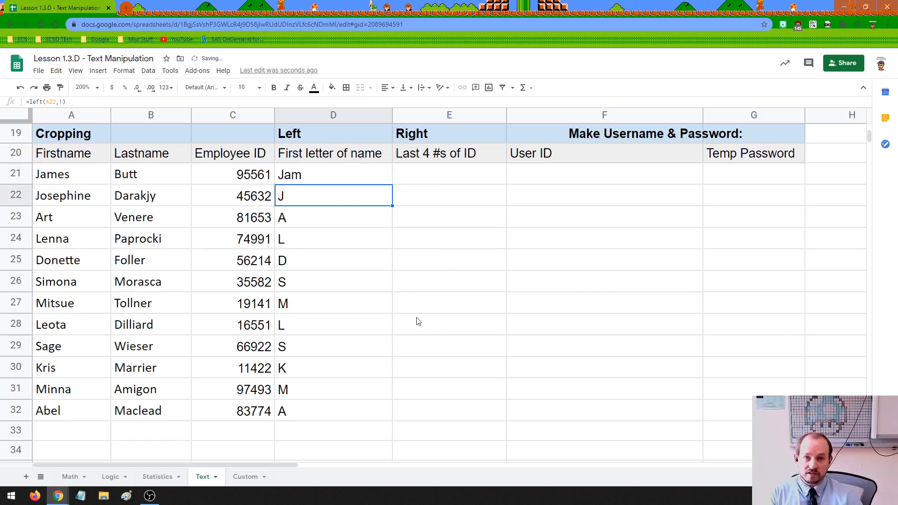
left_click(323, 182)
left_click_drag(394, 184, 393, 414)
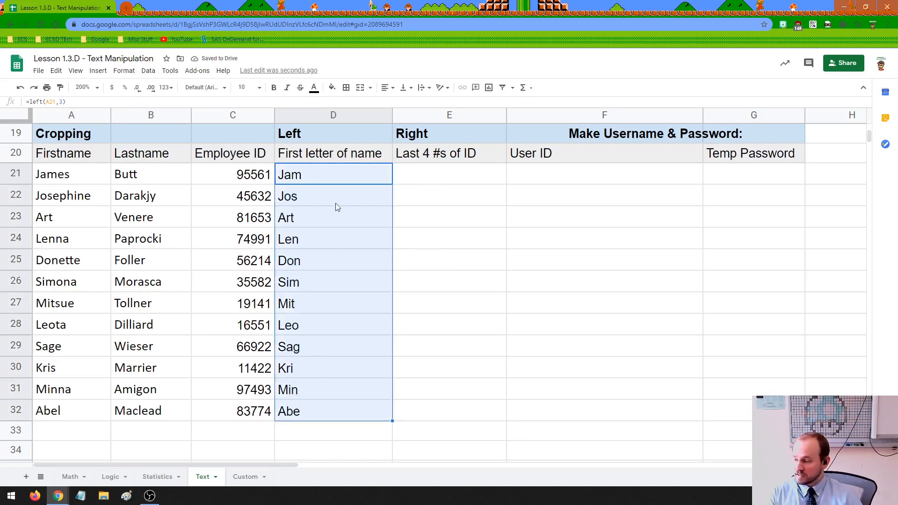
Revert D21 to =left(A21,1) and refill it down to D32.
double_click(325, 176)
double_click(344, 171)
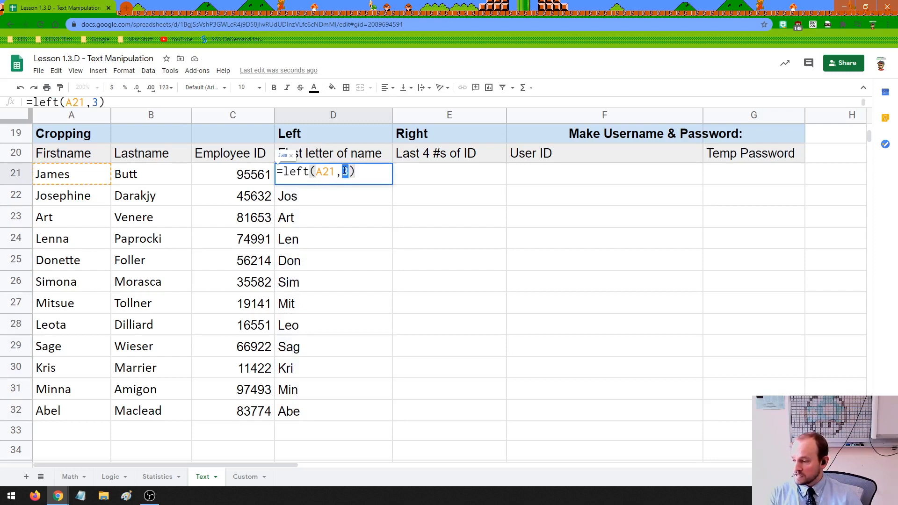
type("1")
key("Tab")
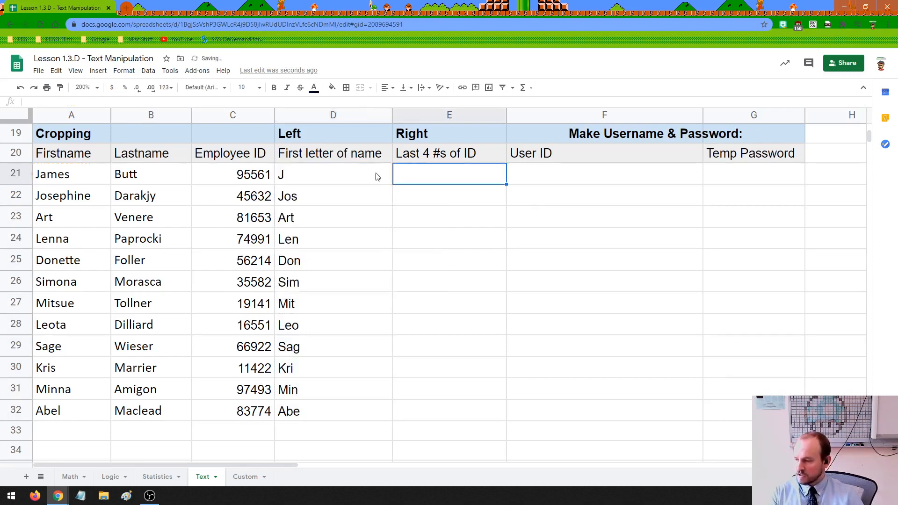
left_click(376, 177)
left_click_drag(392, 184, 386, 419)
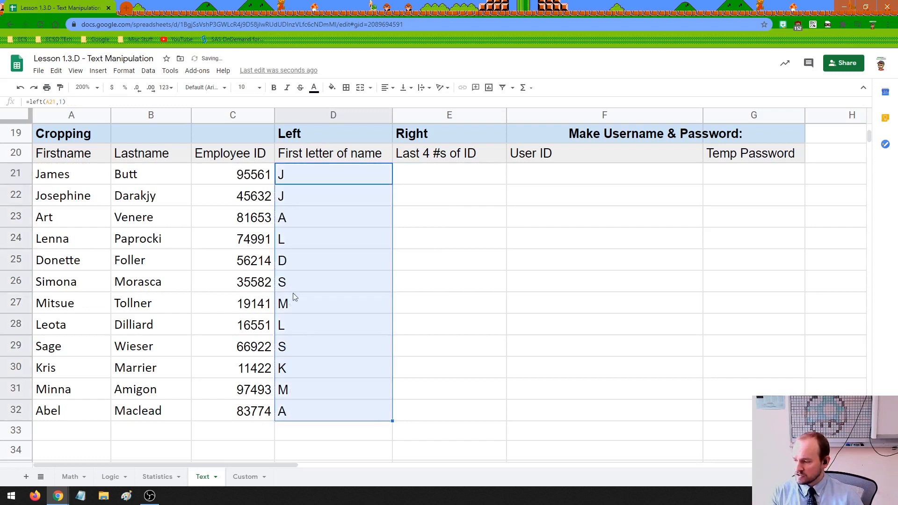
left_click(420, 183)
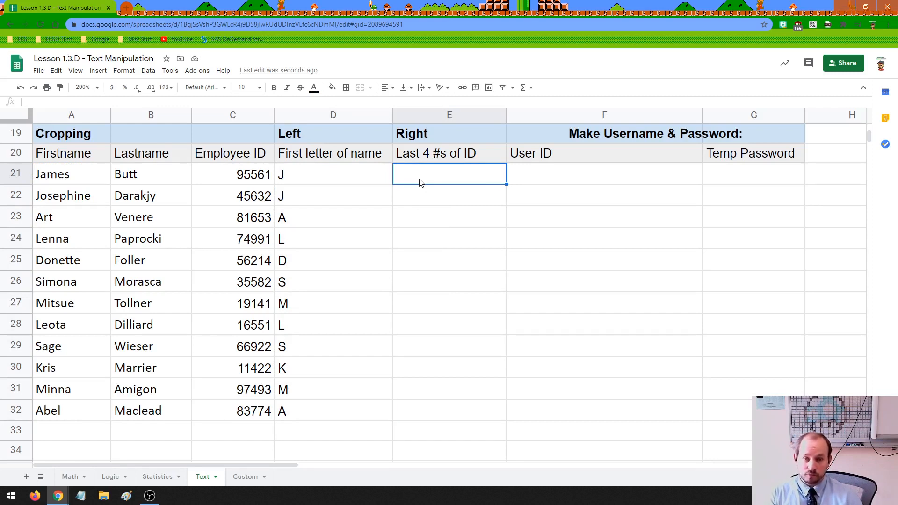
Enter =right(C21,4) in E21 to get 5561.
type("=right(")
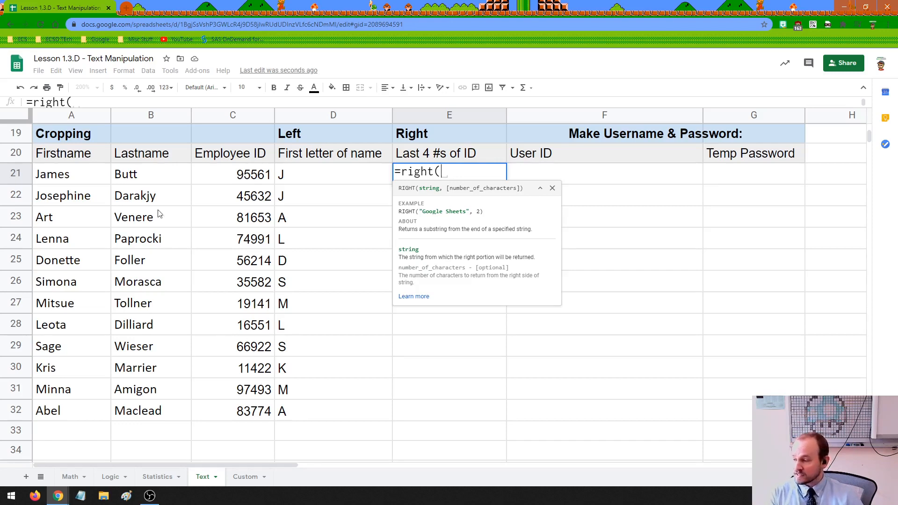
left_click(248, 178)
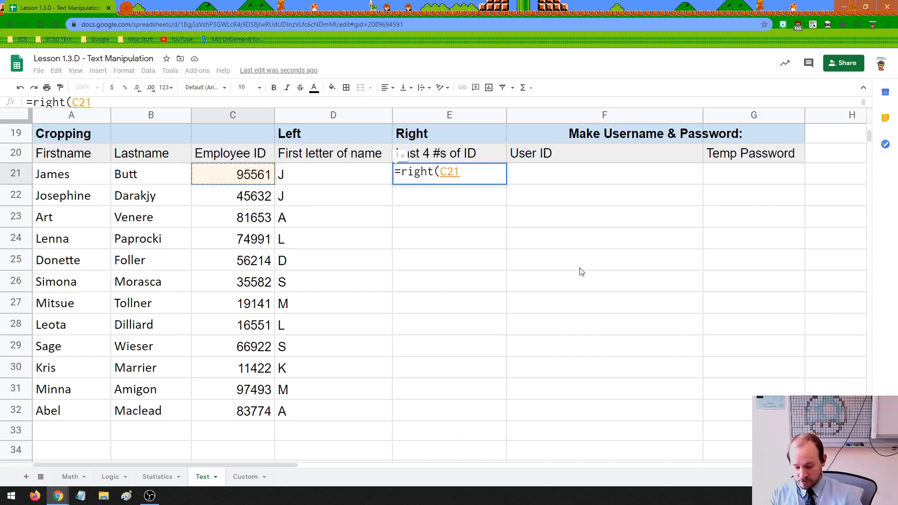
type(",")
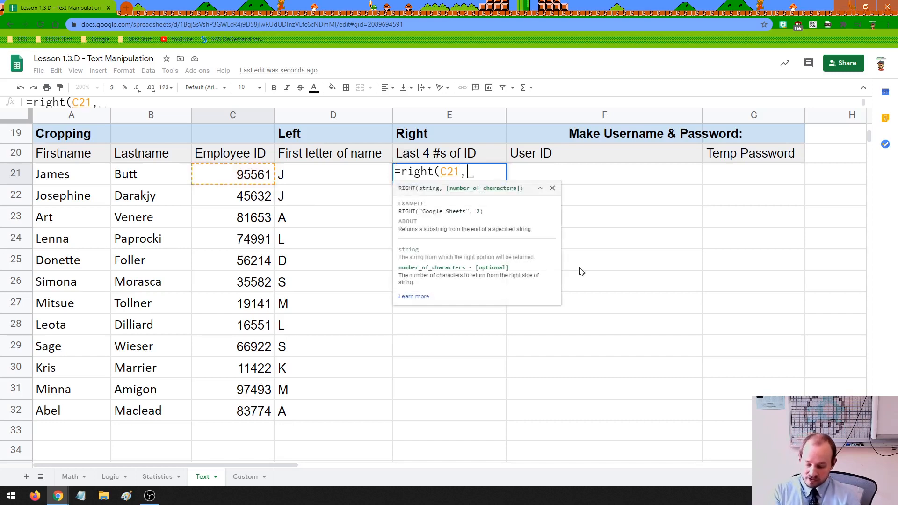
type("4)")
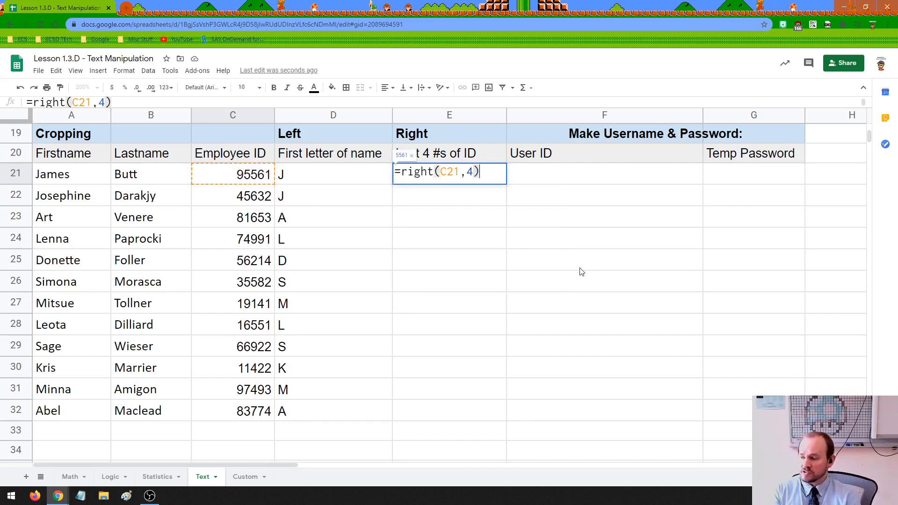
key("Return")
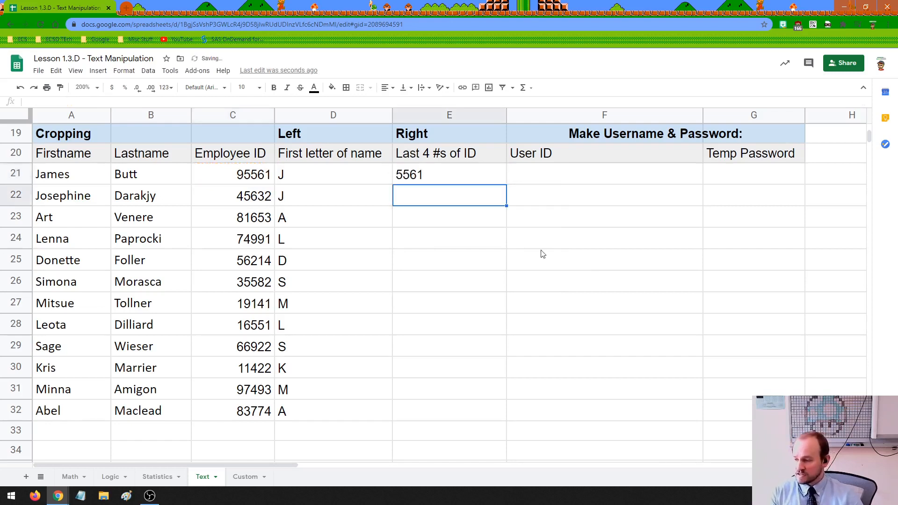
left_click(484, 182)
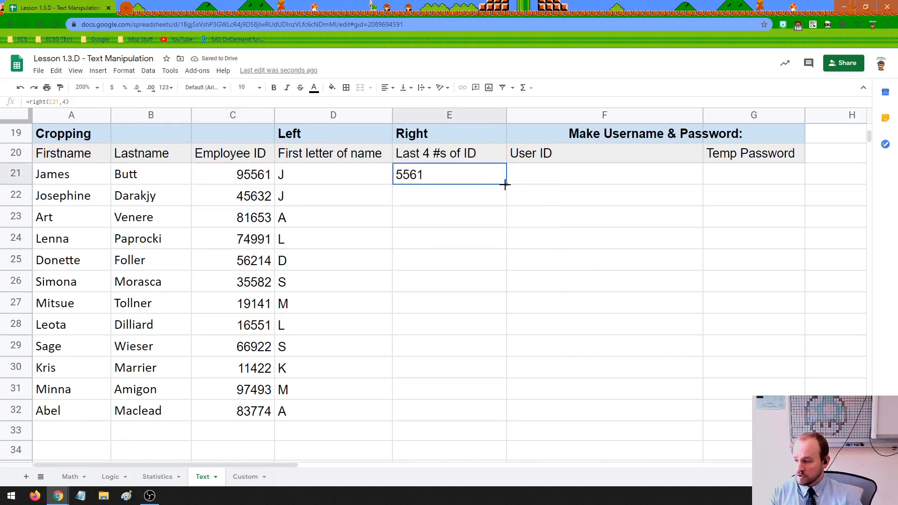
Compare with the ID 95561 in C21 and fill the RIGHT formula down to E32.
double_click(263, 173)
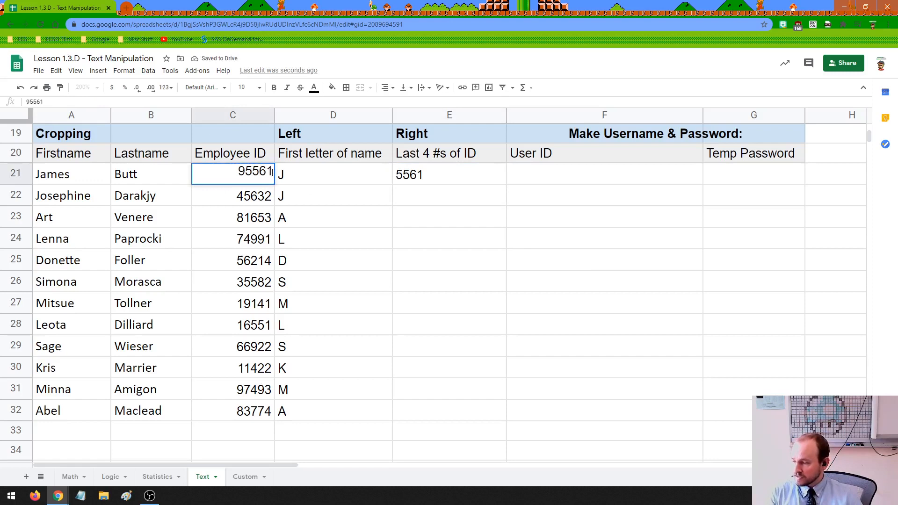
left_click_drag(272, 173, 246, 172)
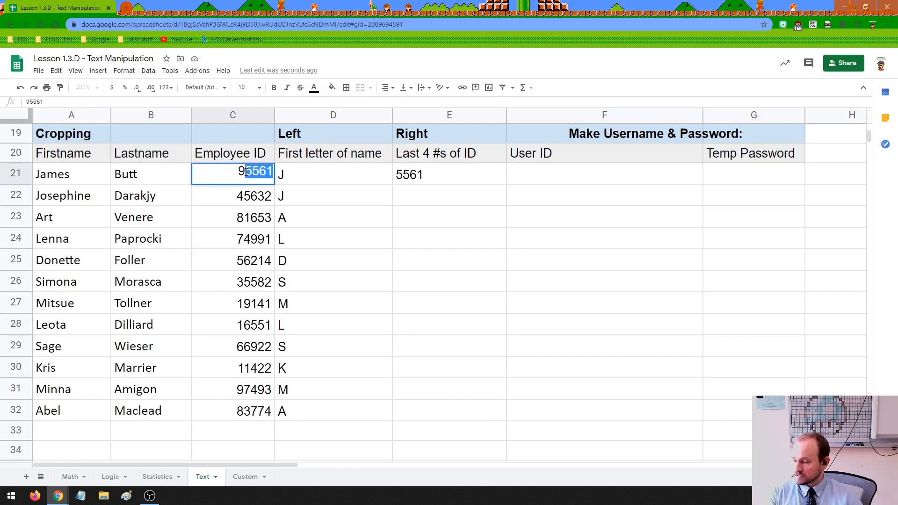
left_click(422, 177)
left_click_drag(506, 184, 503, 409)
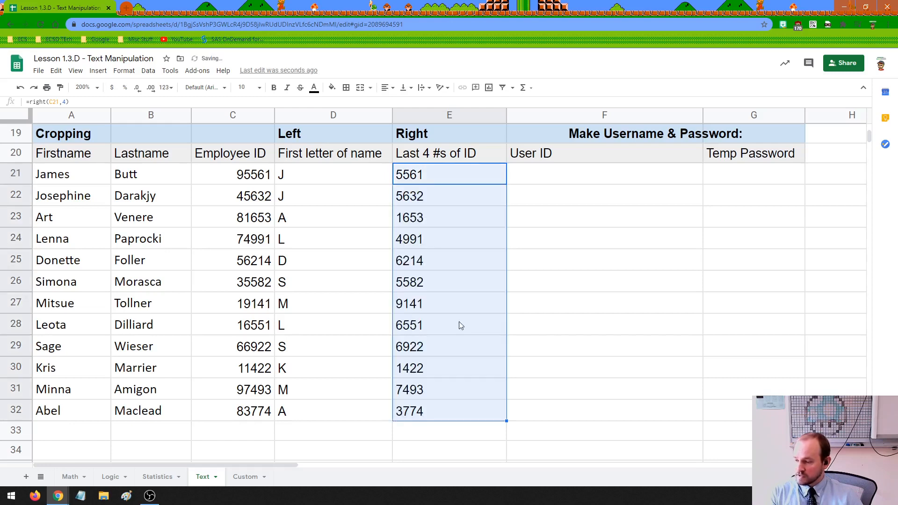
left_click(527, 183)
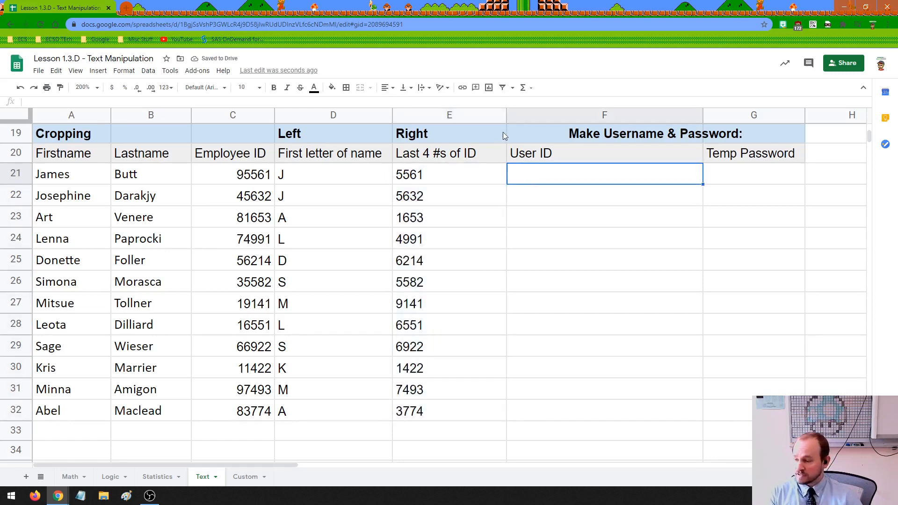
left_click_drag(317, 185, 417, 410)
left_click_drag(730, 180, 735, 430)
left_click(735, 389)
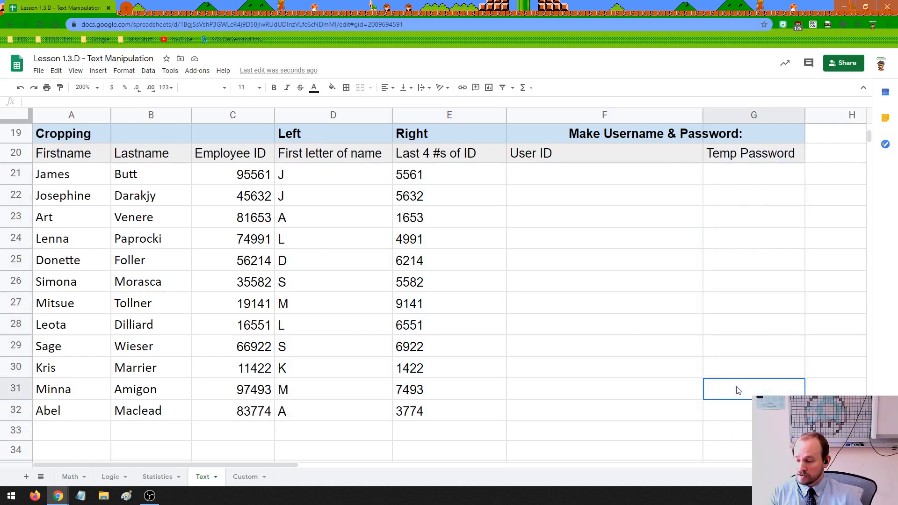
left_click(542, 178)
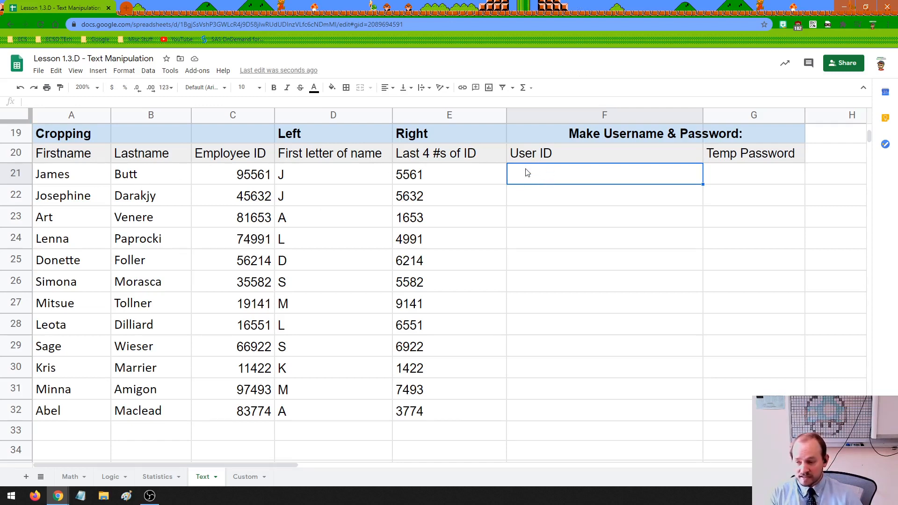
left_click(82, 176)
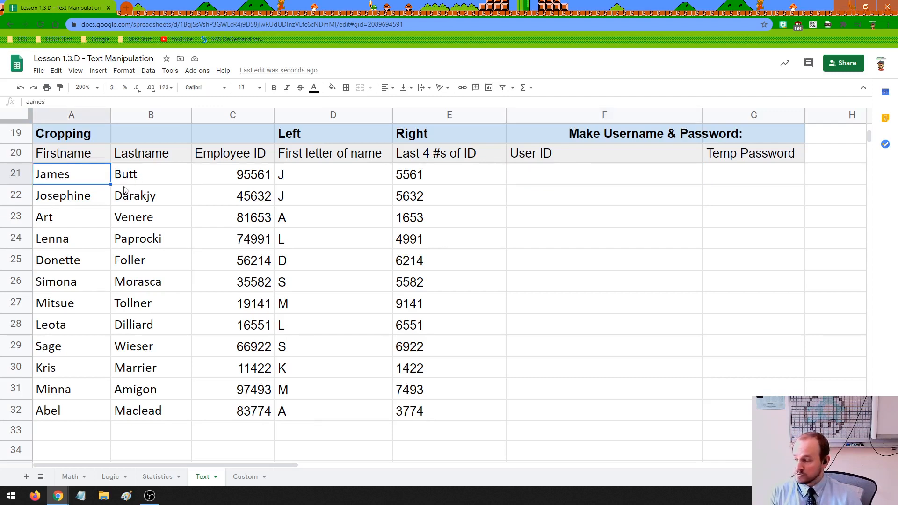
double_click(44, 181)
left_click_drag(39, 176, 35, 176)
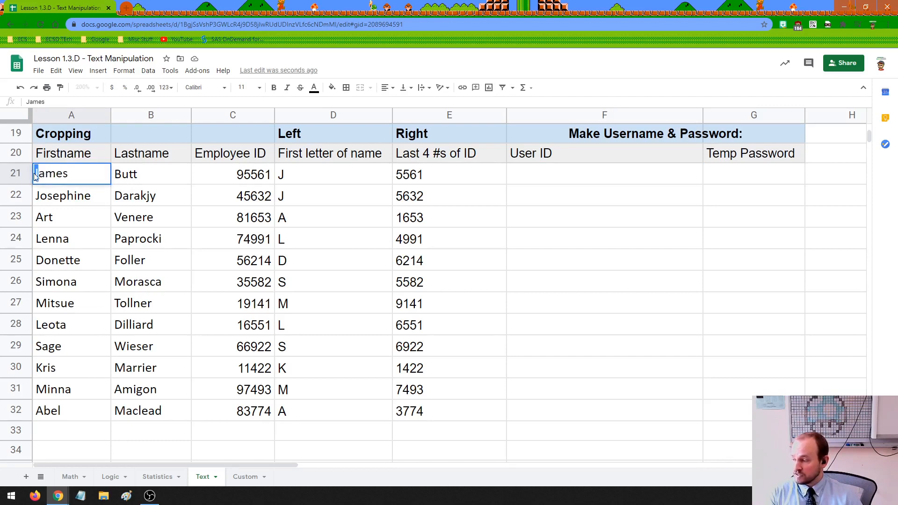
left_click(174, 177)
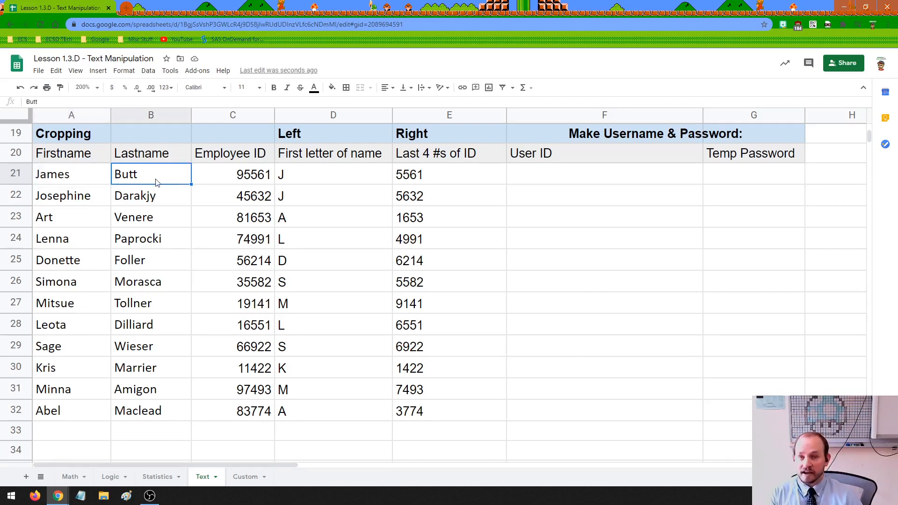
left_click(566, 172)
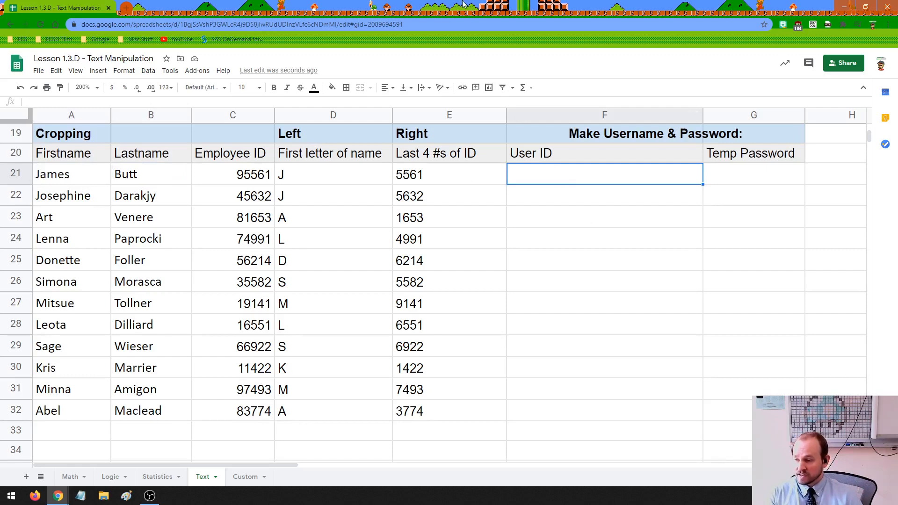
scroll(473, 250, "up", 8)
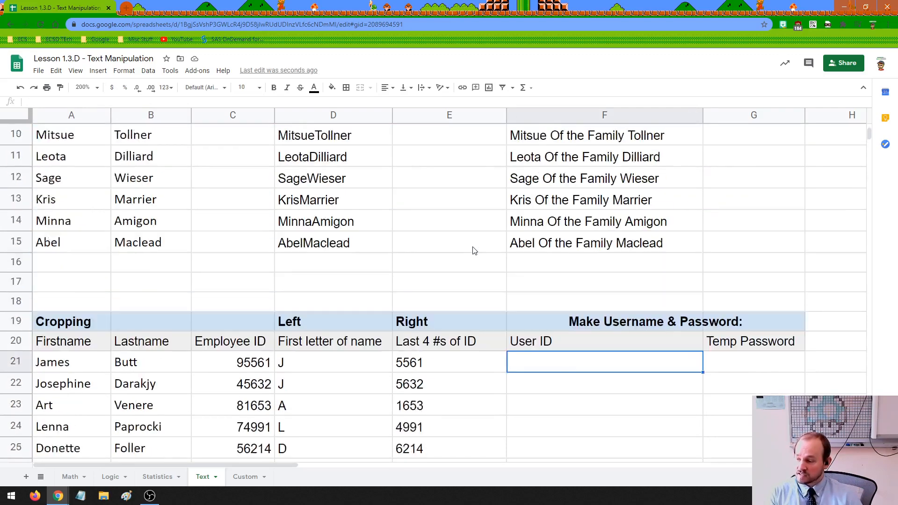
left_click(62, 155)
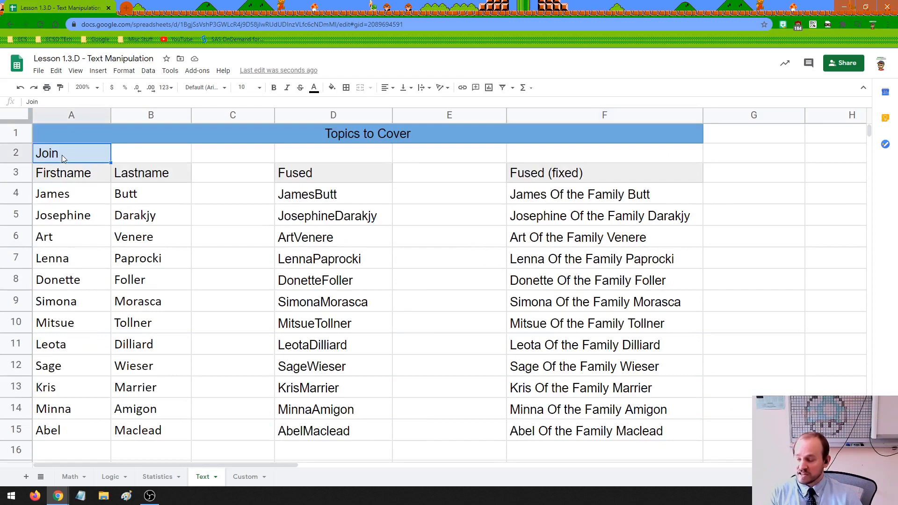
scroll(333, 258, "down", 8)
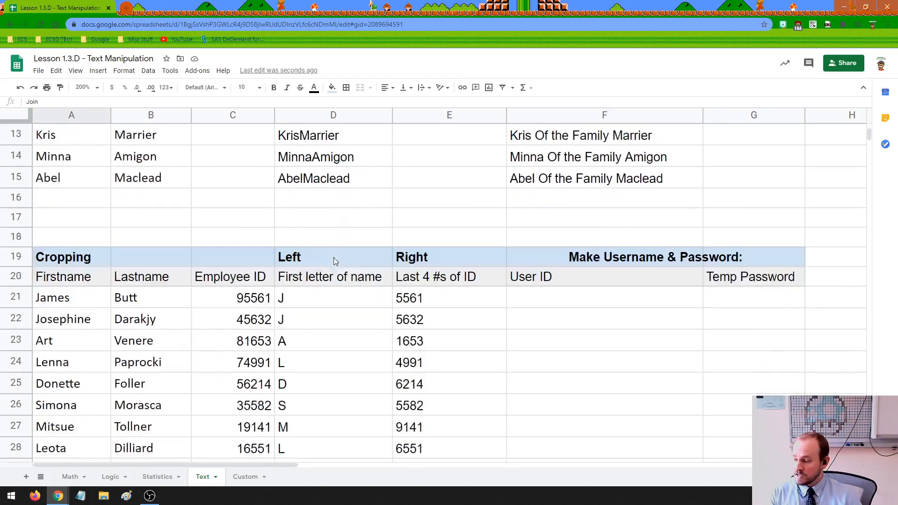
left_click(543, 177)
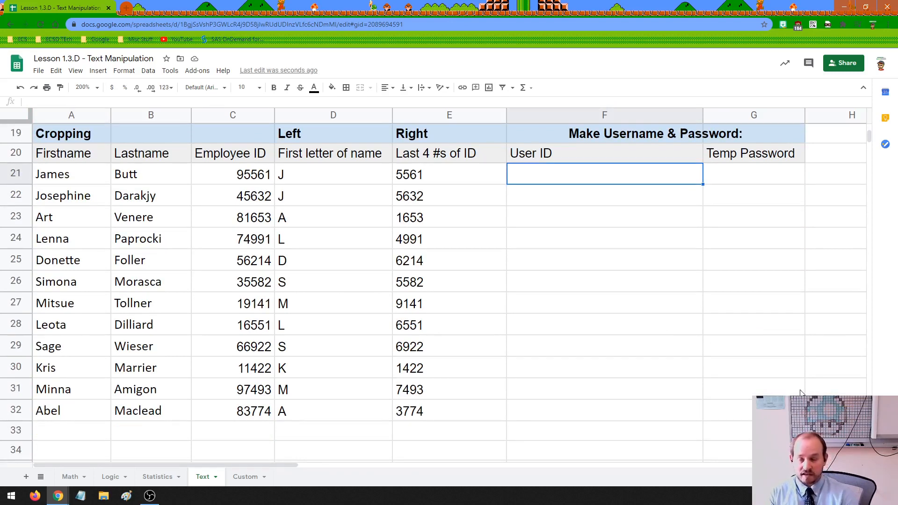
Enter =D21&B21 in F21 and fill the User ID formula down to F32.
type("=")
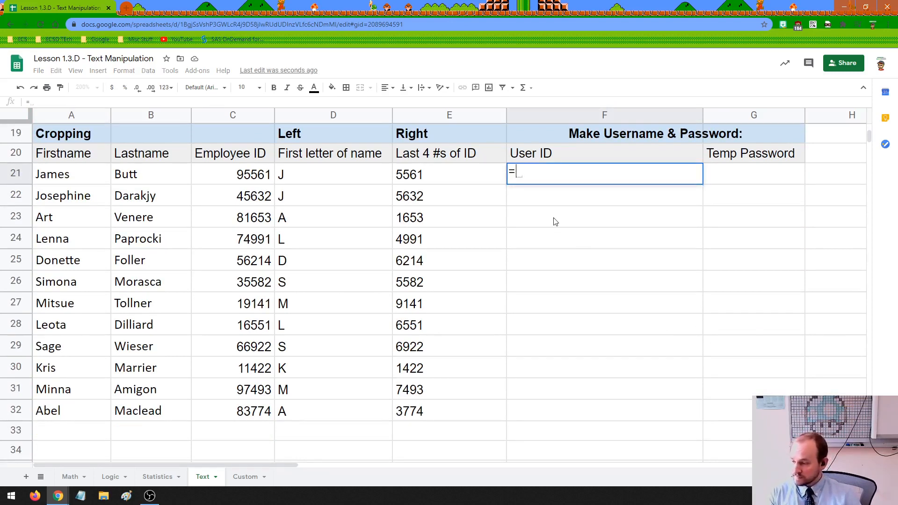
left_click(294, 177)
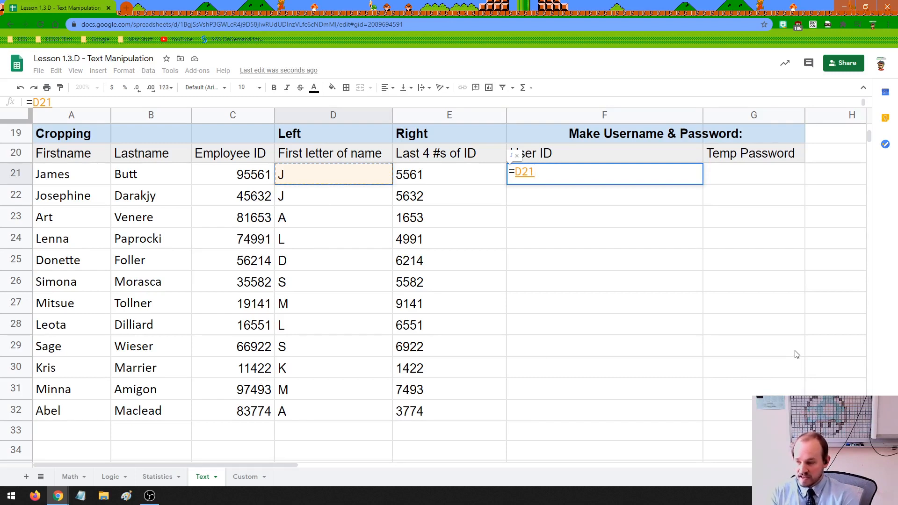
type("&")
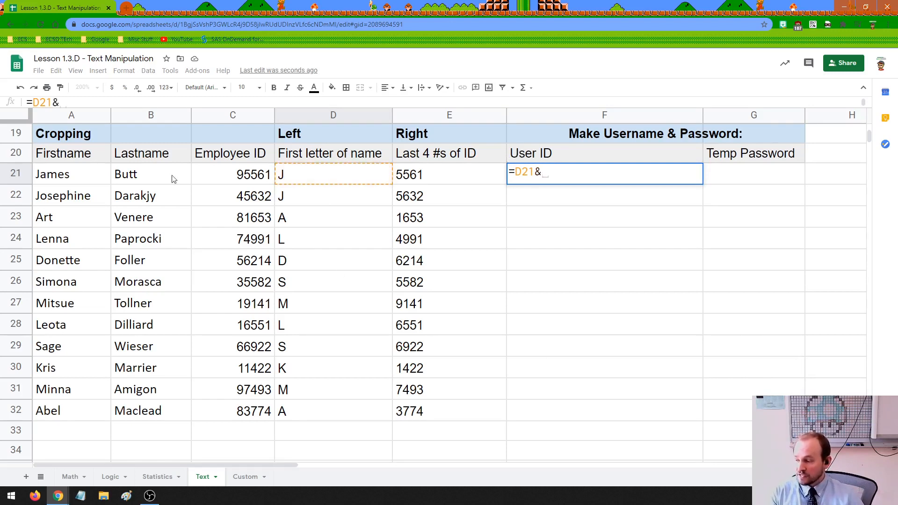
left_click(156, 173)
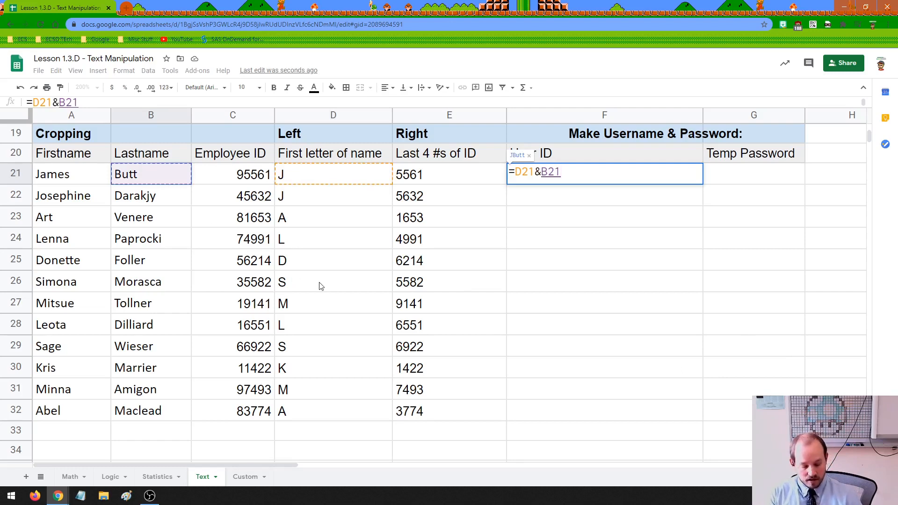
key("Return")
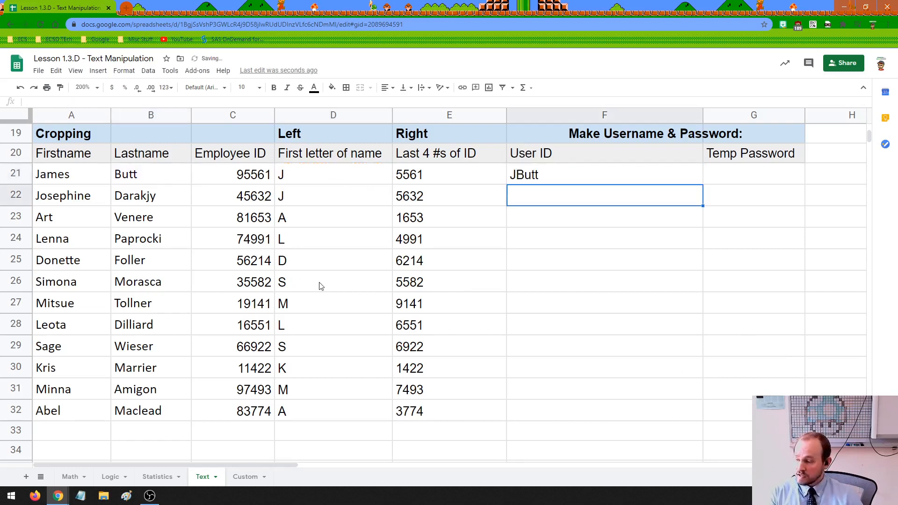
left_click(537, 179)
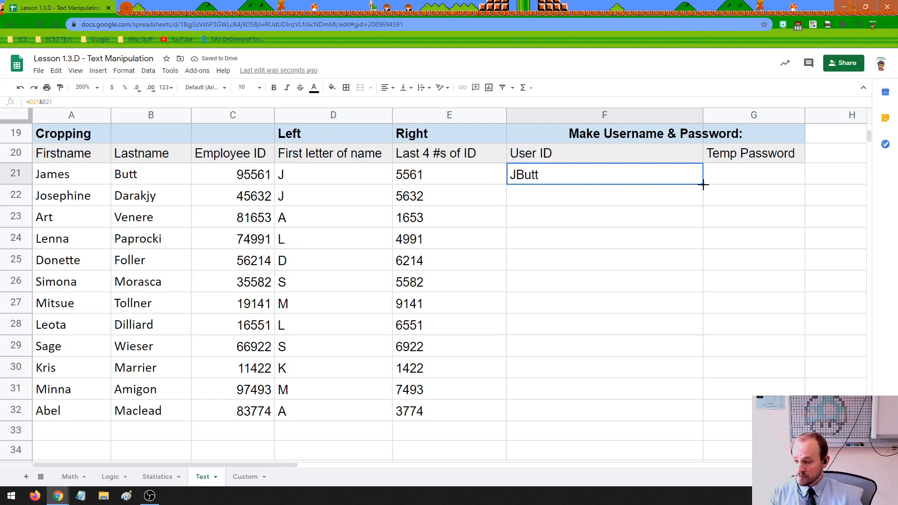
left_click_drag(702, 184, 695, 409)
Check the copied User ID formulas down the column, ending back on F21.
left_click(530, 196)
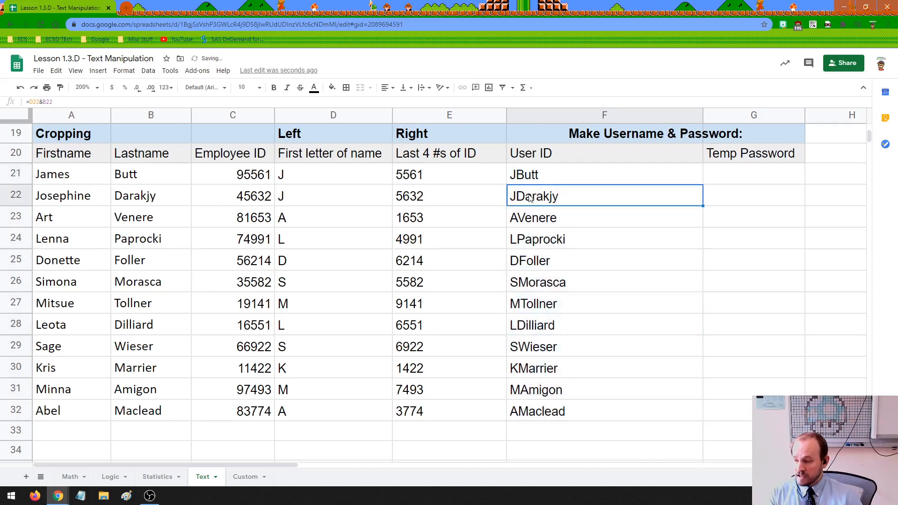
left_click(532, 216)
left_click(533, 235)
left_click(534, 256)
left_click(542, 278)
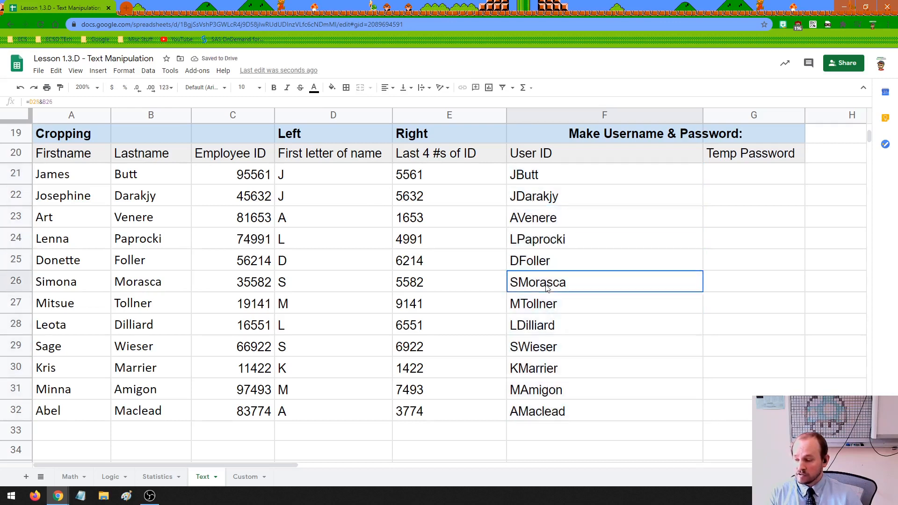
left_click(549, 303)
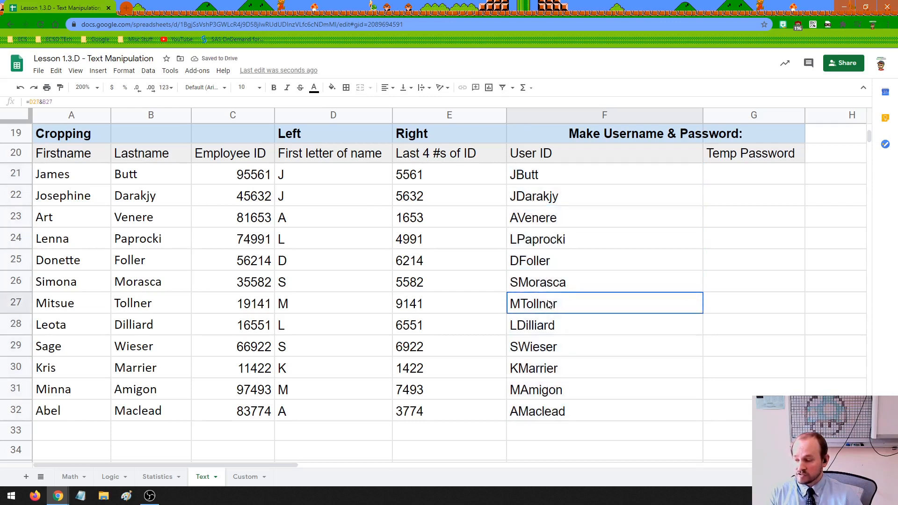
left_click(525, 175)
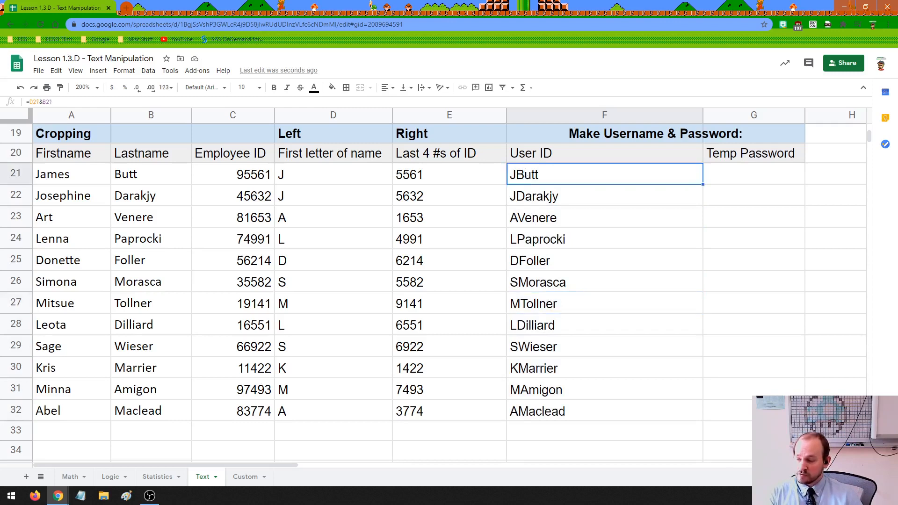
double_click(532, 172)
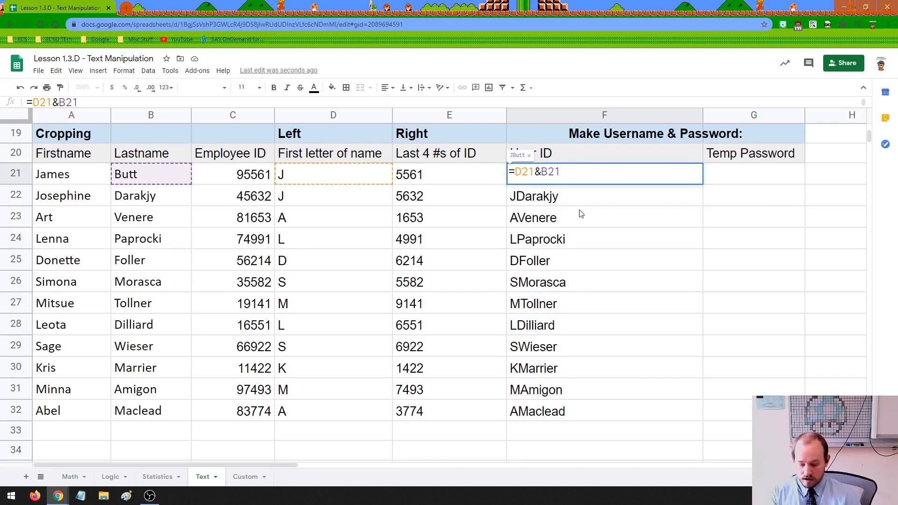
type("\"")
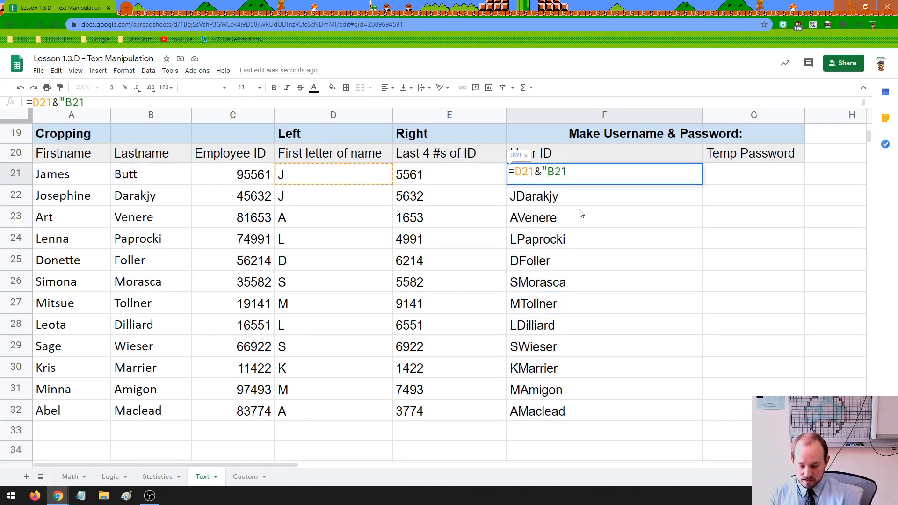
type("_\"")
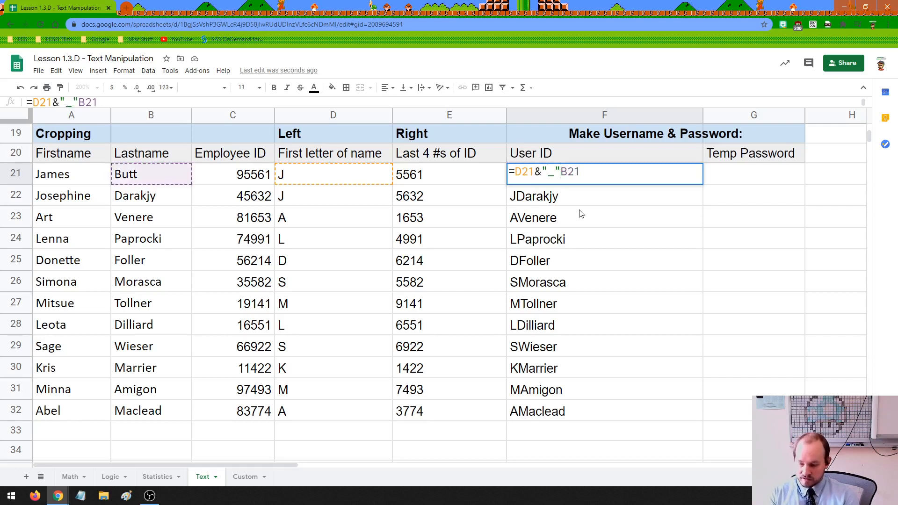
type("&")
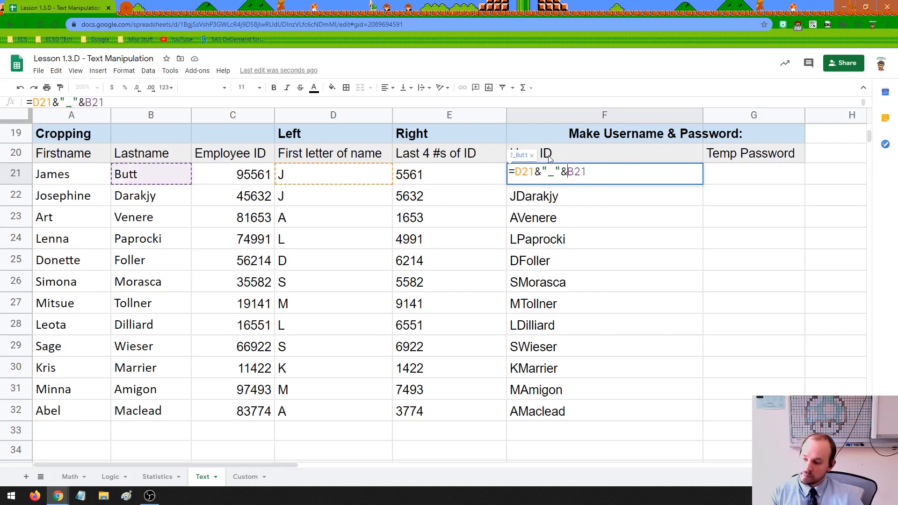
left_click_drag(517, 173, 561, 172)
left_click(562, 172)
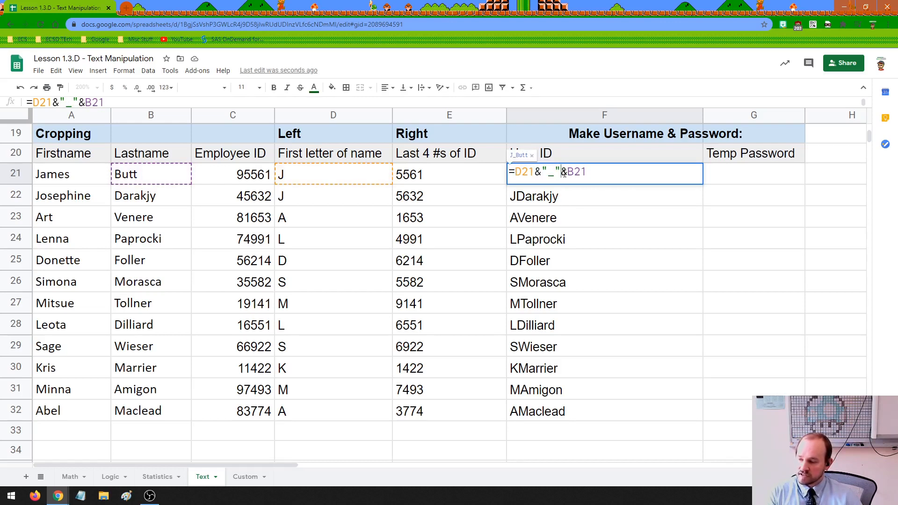
left_click_drag(587, 172, 567, 172)
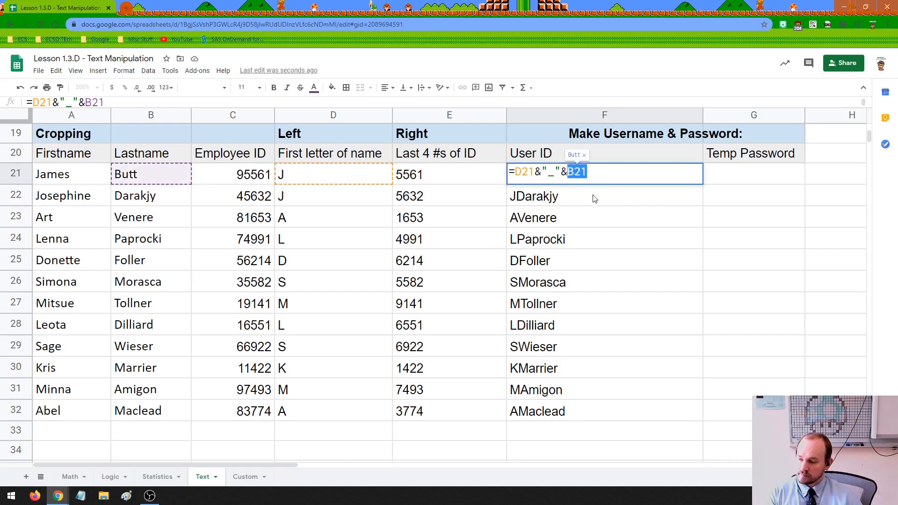
left_click(604, 174)
key("Return")
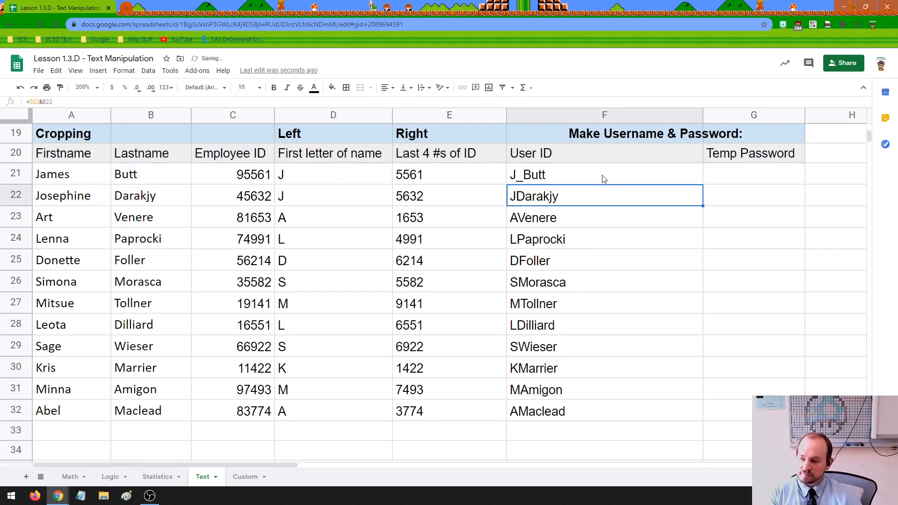
left_click(548, 176)
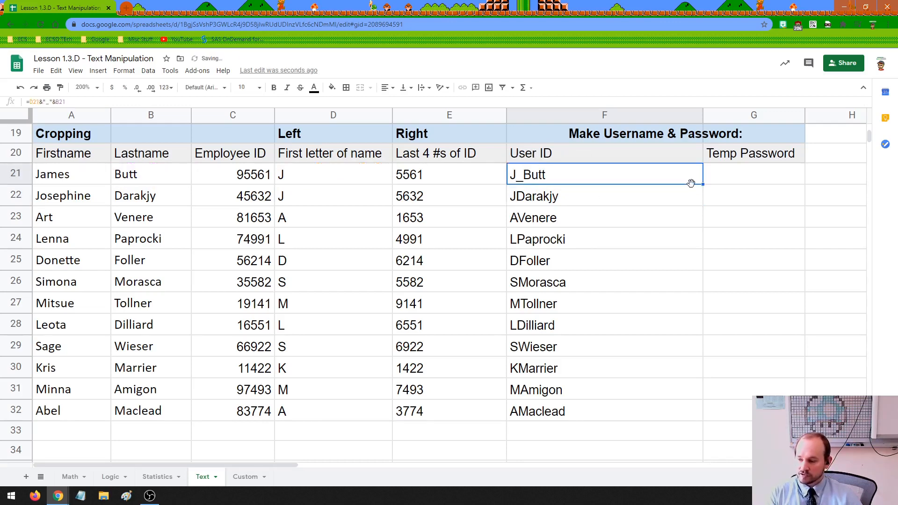
left_click_drag(700, 183, 694, 412)
left_click(546, 200)
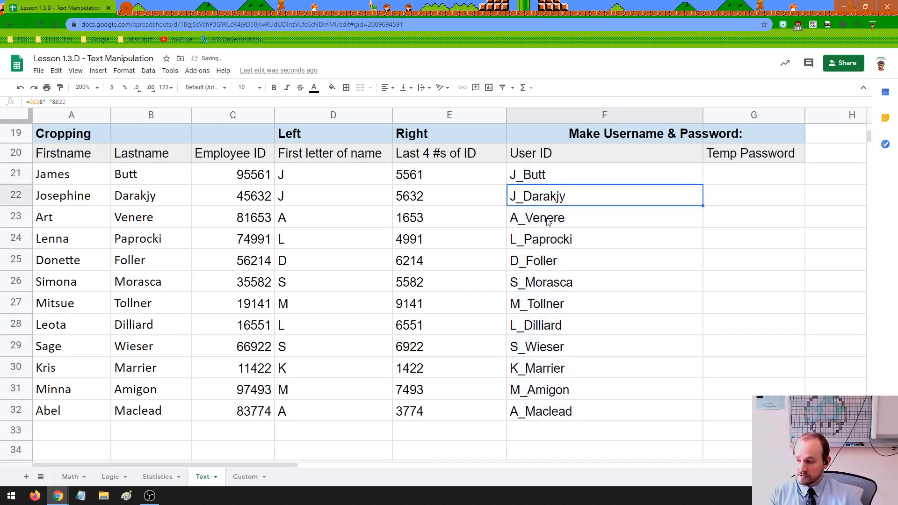
left_click(548, 220)
left_click(550, 237)
left_click(549, 261)
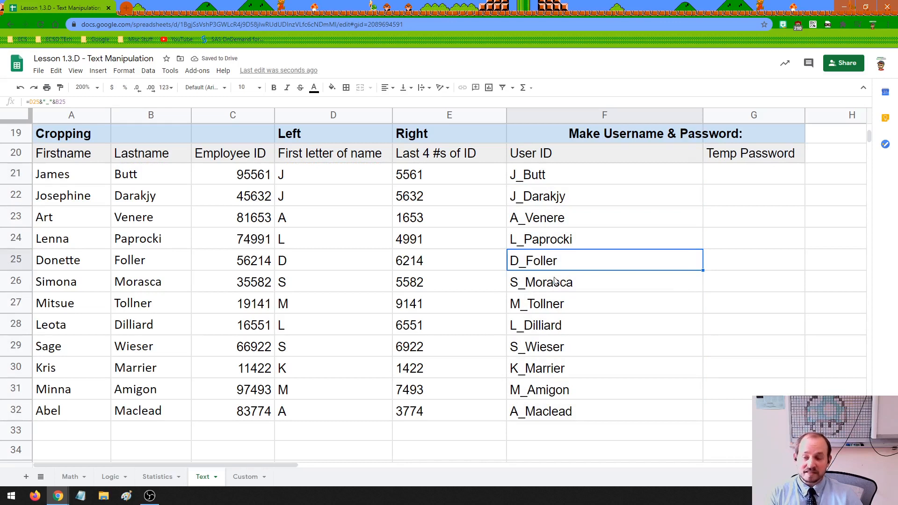
left_click(559, 289)
left_click(560, 308)
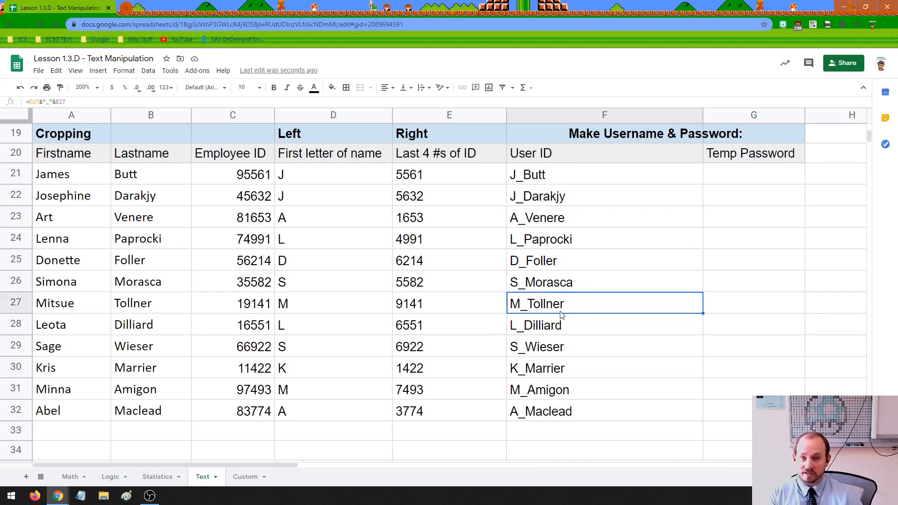
left_click(578, 438)
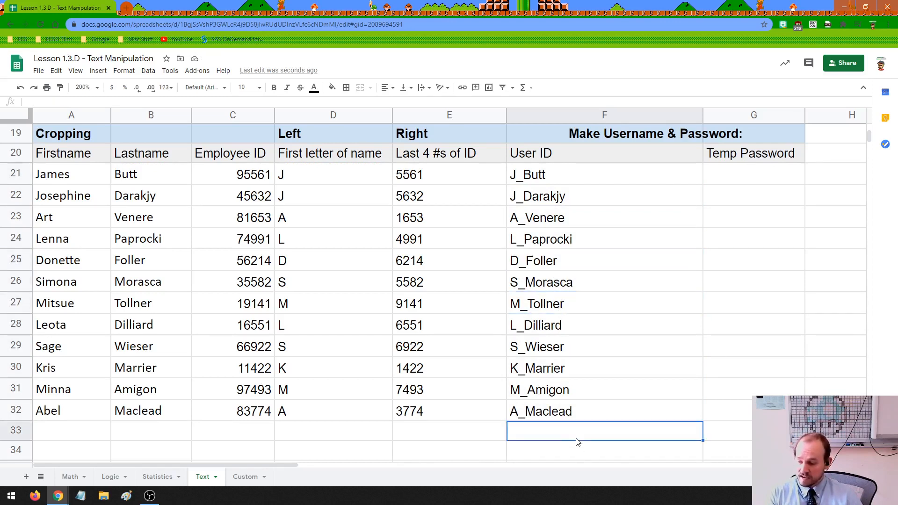
key("ctrl+z")
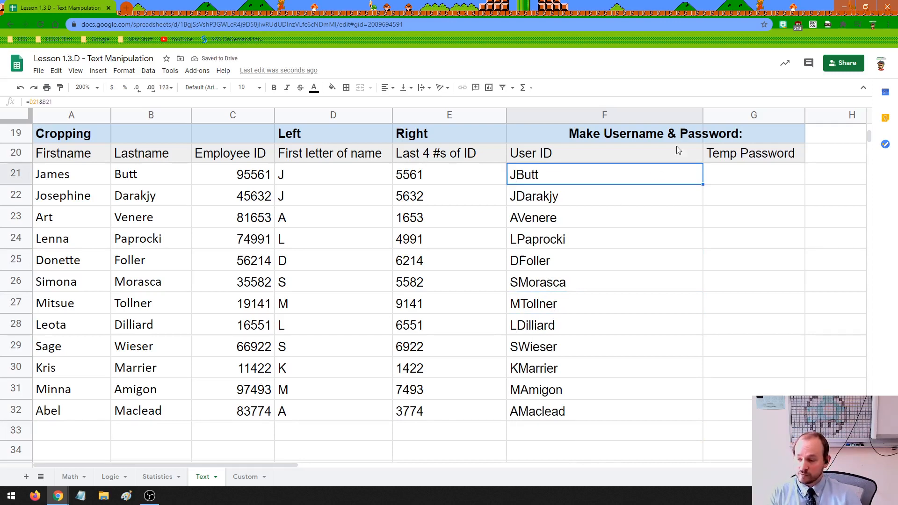
left_click_drag(705, 116, 650, 116)
Widen the Temp Password column slightly and enter =D21&E21 in G21.
left_click(676, 180)
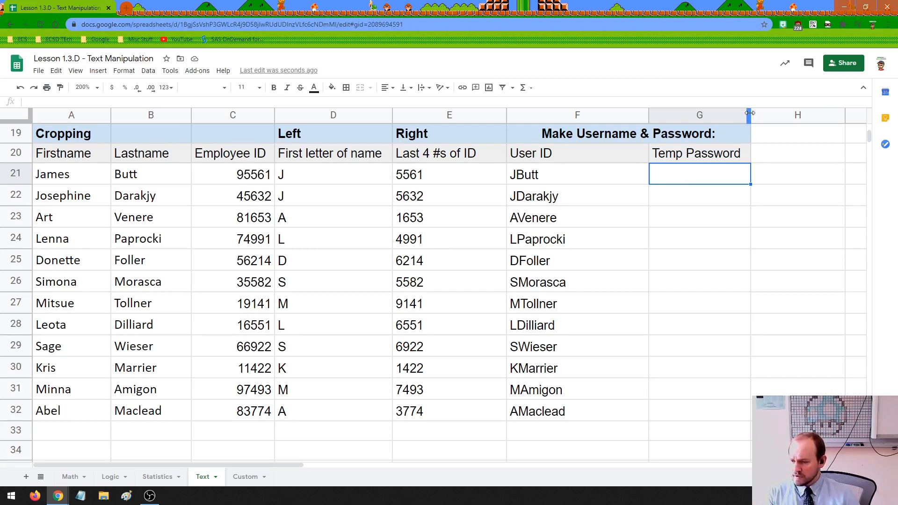
left_click_drag(750, 113, 758, 113)
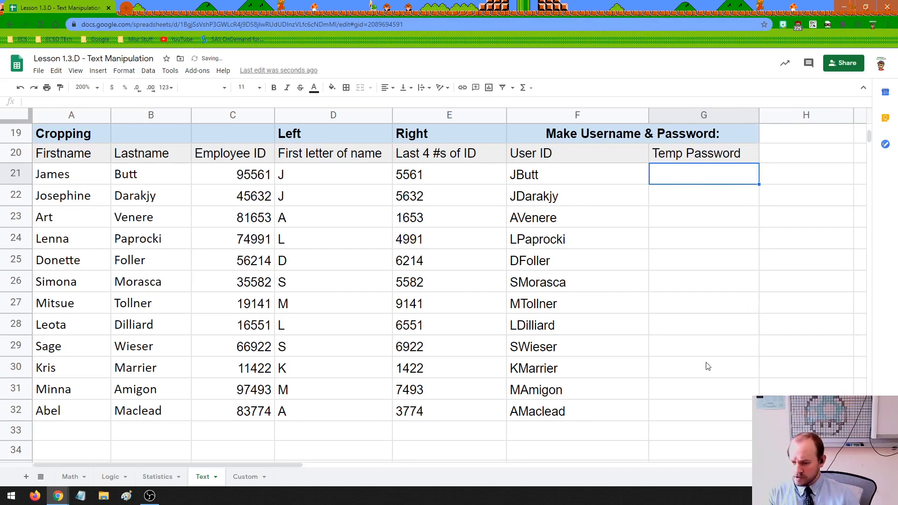
type("=")
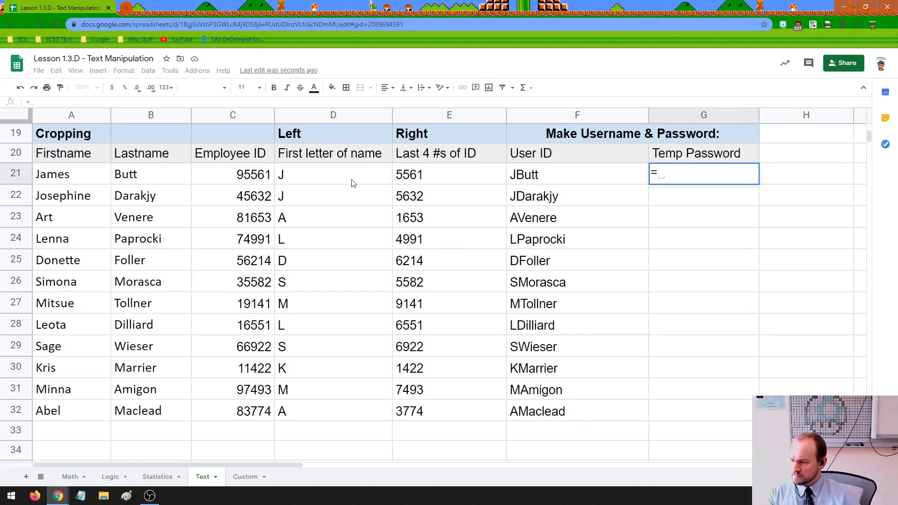
left_click(309, 182)
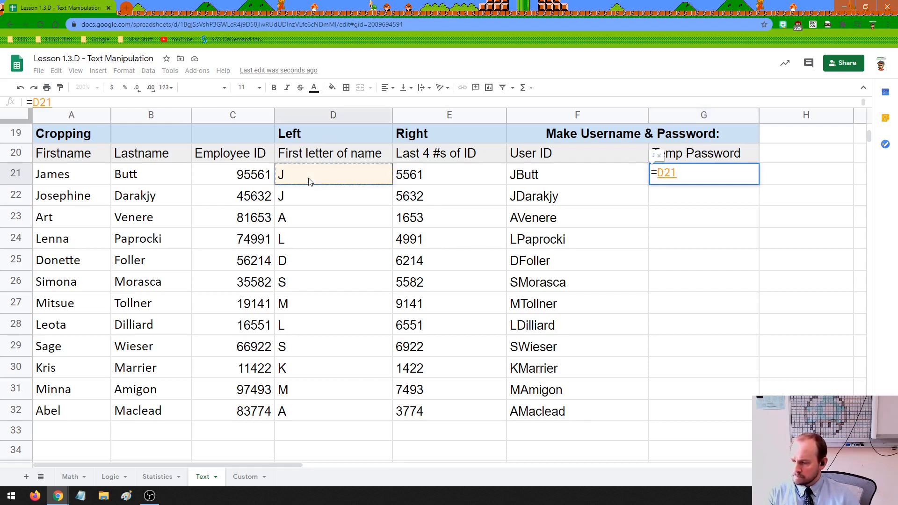
type("&")
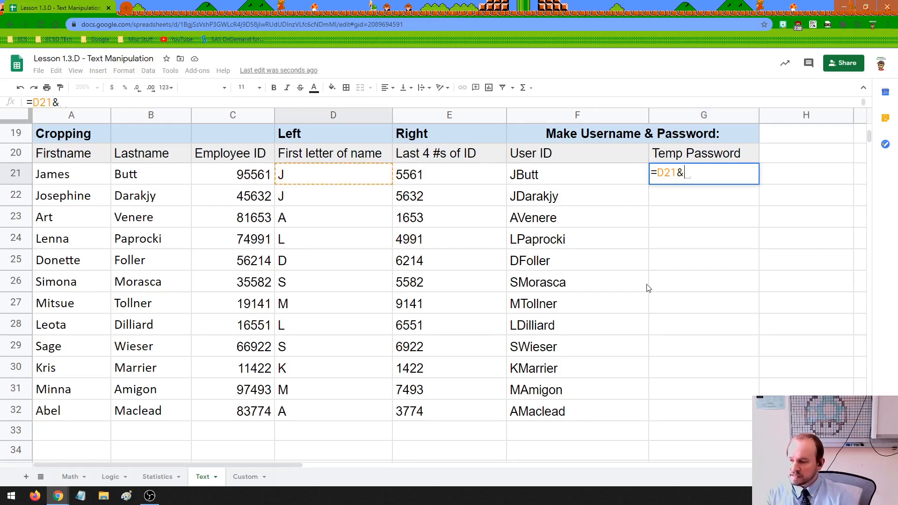
left_click(441, 175)
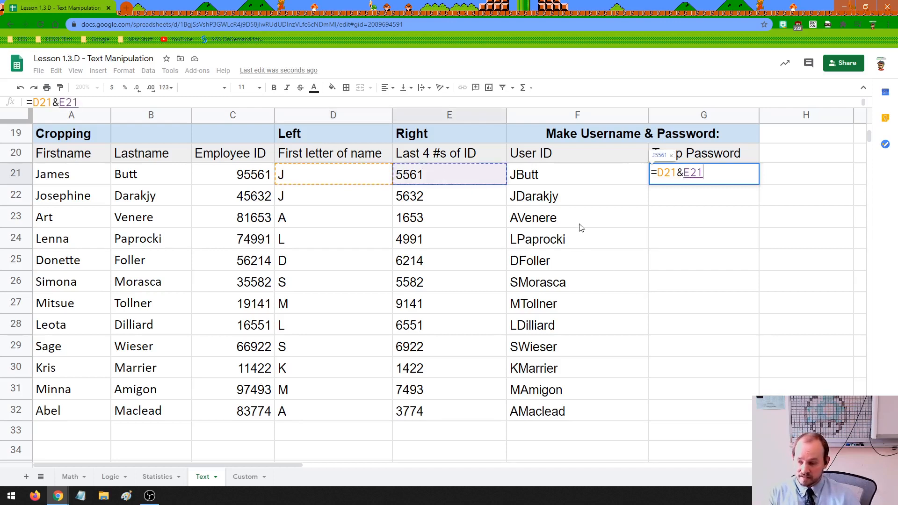
key("Return")
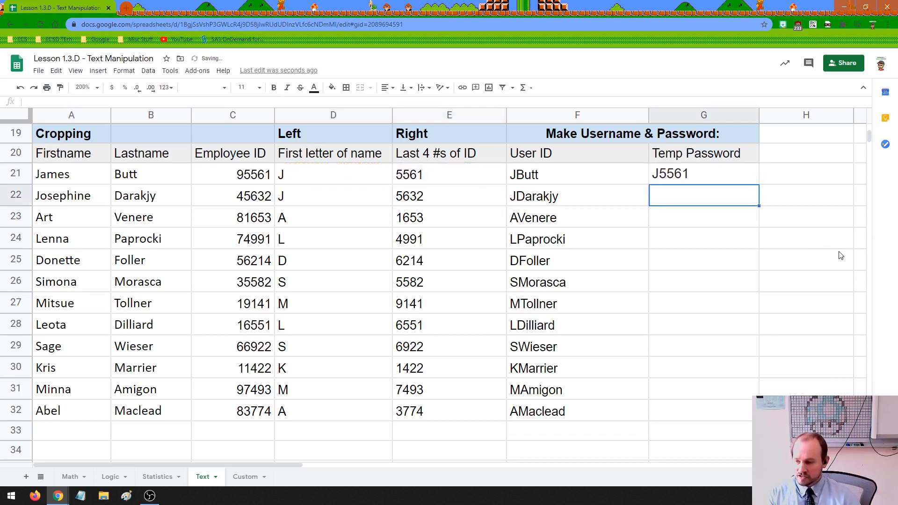
Fill the temp password formula from G21 down to G32 and review the results.
left_click(683, 173)
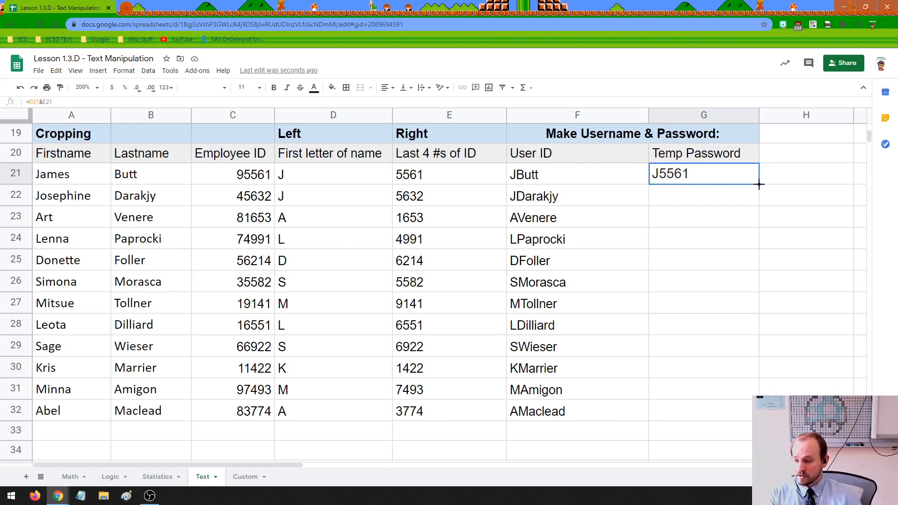
left_click_drag(759, 185, 747, 416)
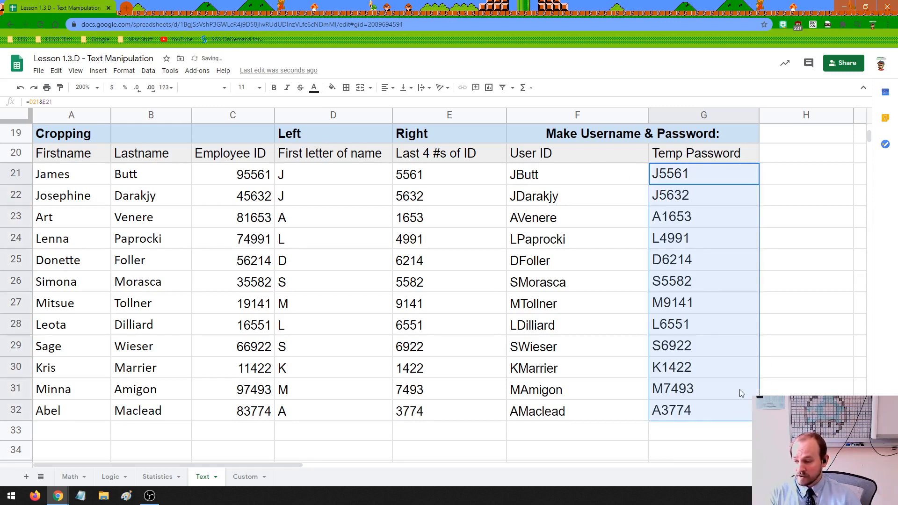
left_click(696, 217)
left_click_drag(675, 180, 687, 413)
left_click(672, 433)
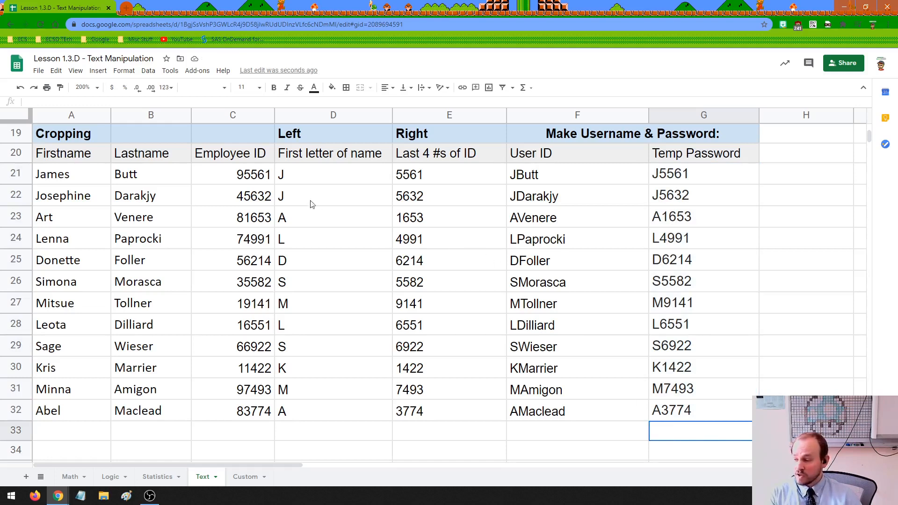
Review the D21 and E21 formulas, then narrow column F to fit the User IDs.
left_click(316, 178)
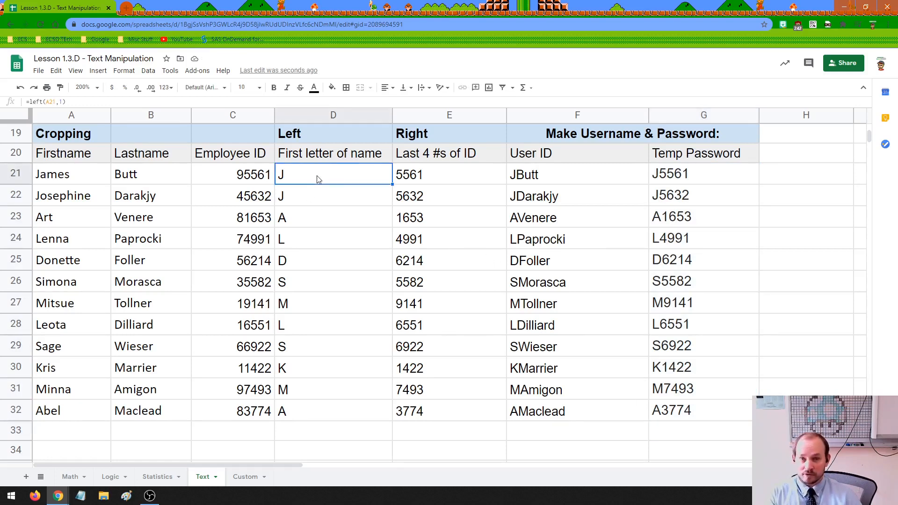
left_click(398, 176)
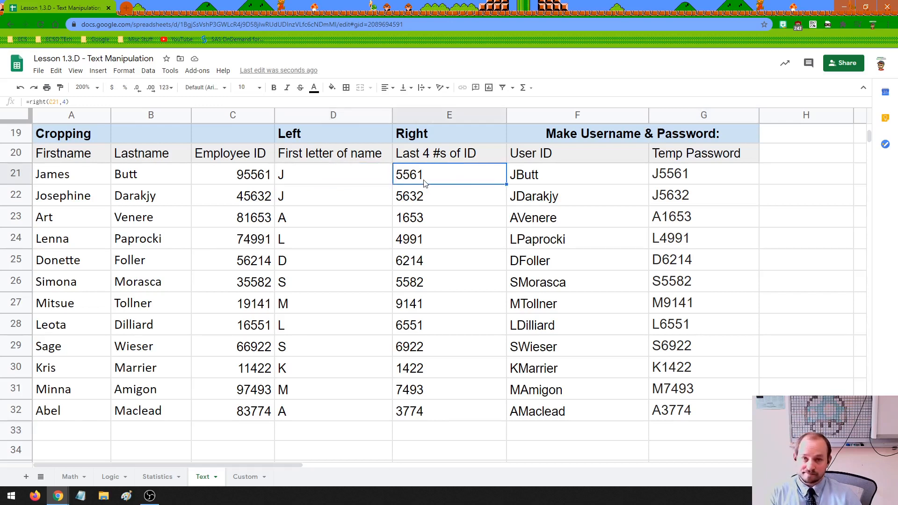
left_click(424, 161)
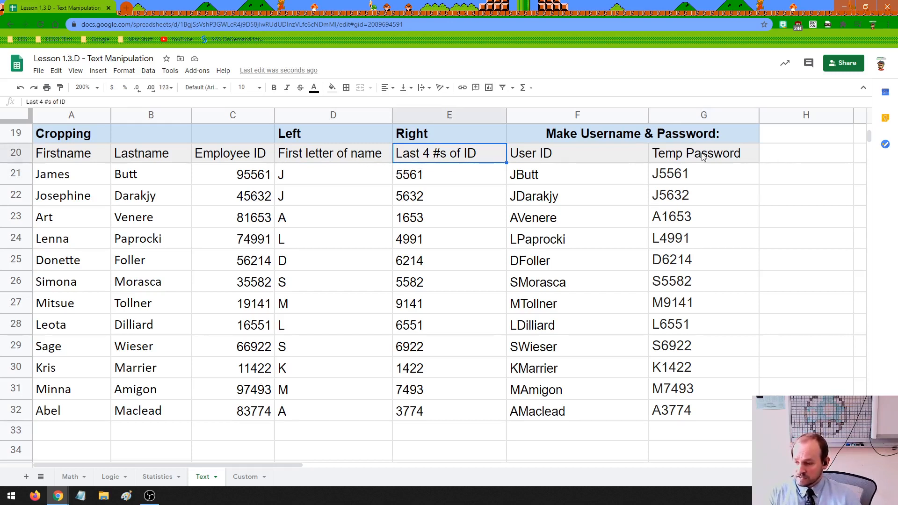
left_click_drag(648, 117, 602, 117)
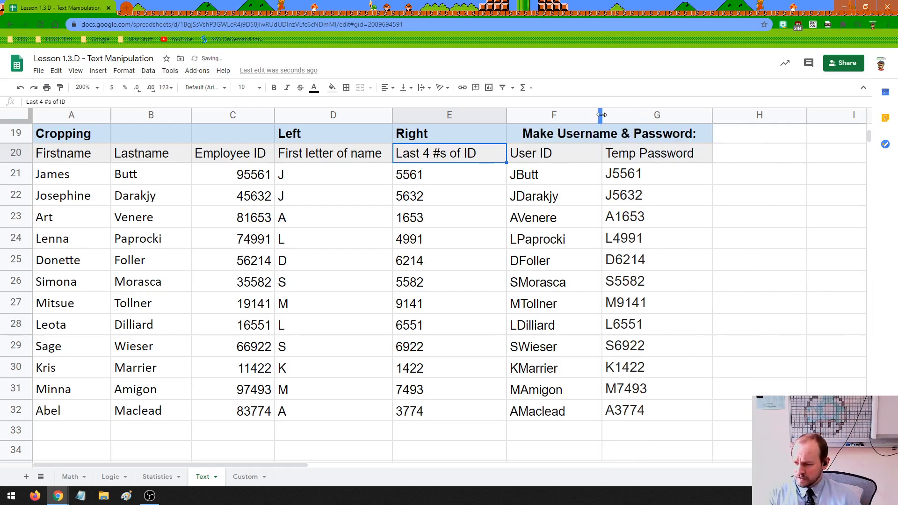
Add an 'Email Address' heading in H20 with light grey fill and widen column H.
left_click(735, 153)
type("Email Address")
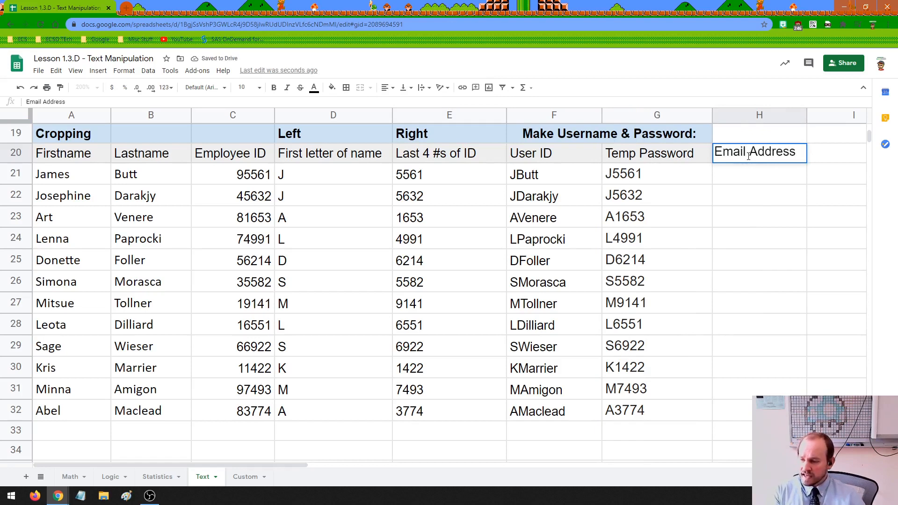
left_click_drag(806, 117, 856, 117)
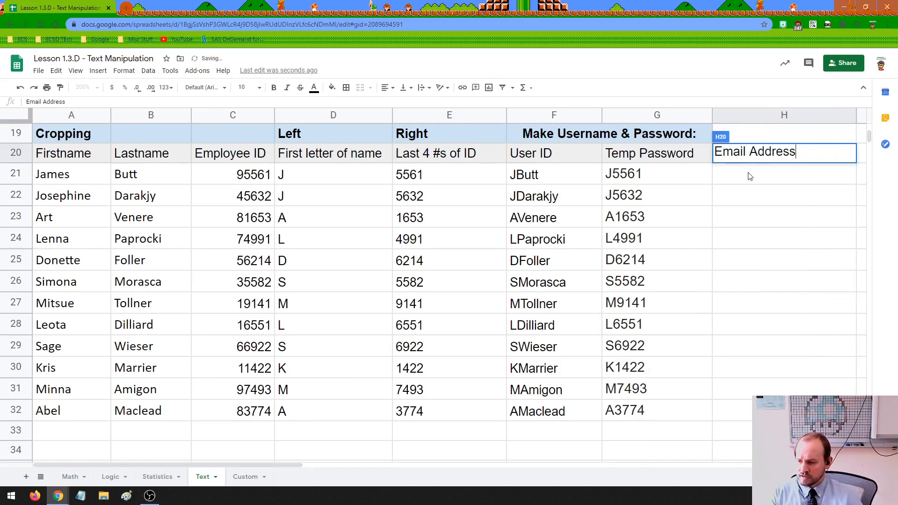
left_click(750, 176)
left_click(747, 158)
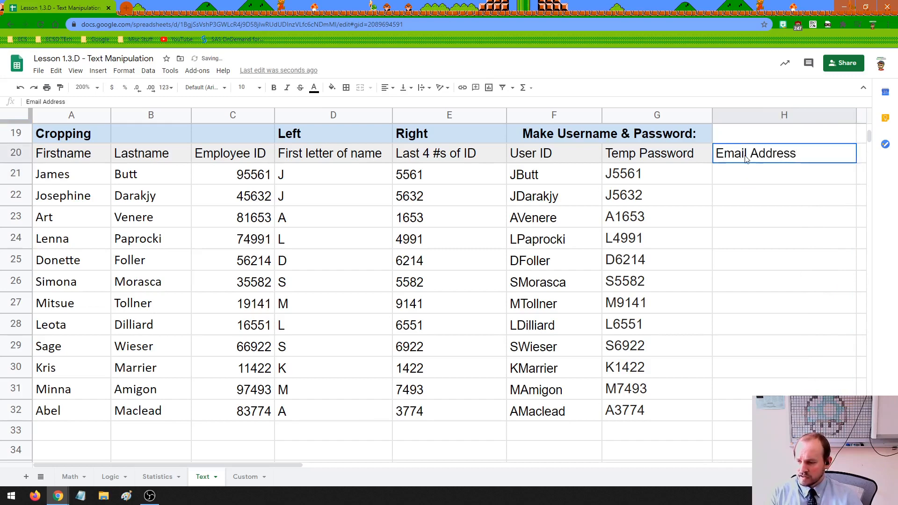
left_click(330, 90)
left_click(409, 114)
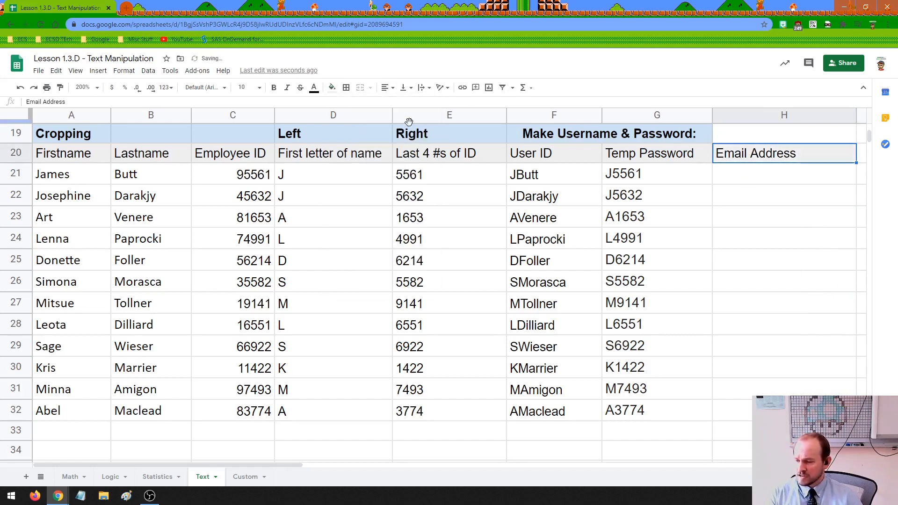
Review the Temp Password column, then narrow column E to fit its four-digit values.
left_click(695, 155)
left_click(734, 159)
left_click(668, 173)
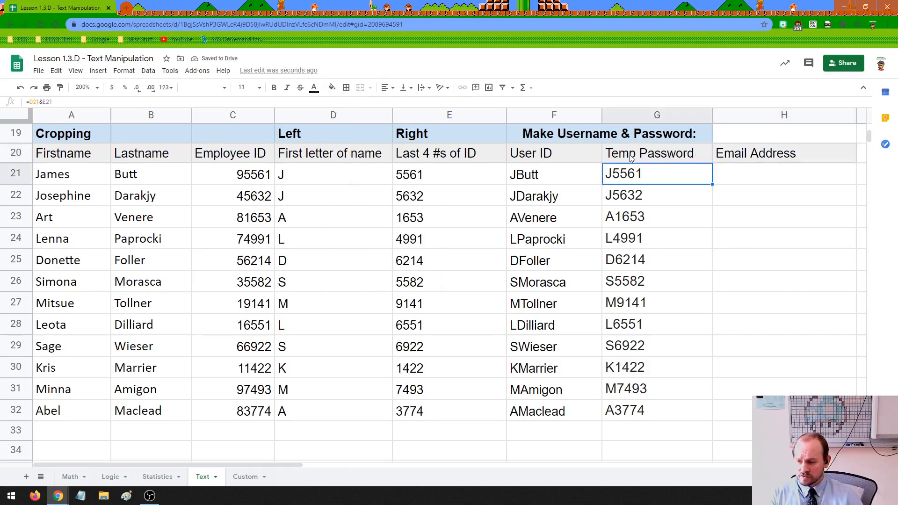
left_click_drag(629, 154, 620, 406)
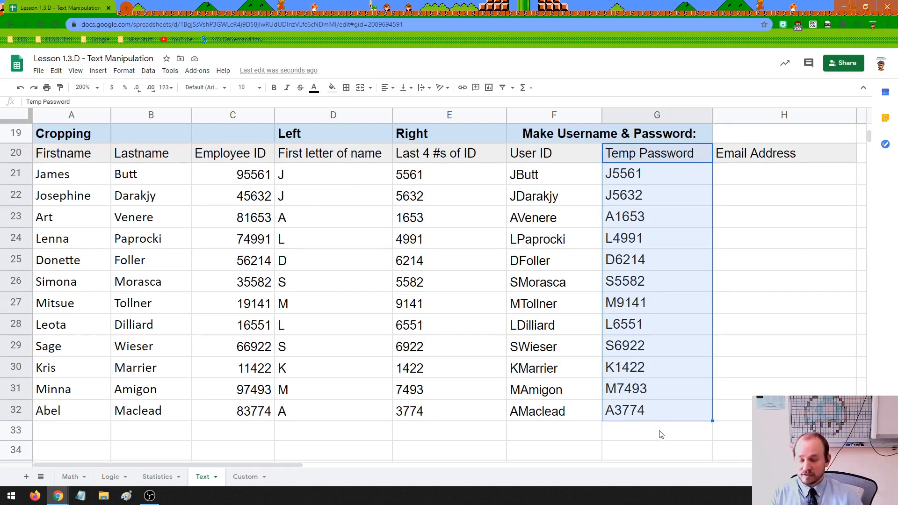
left_click(757, 178)
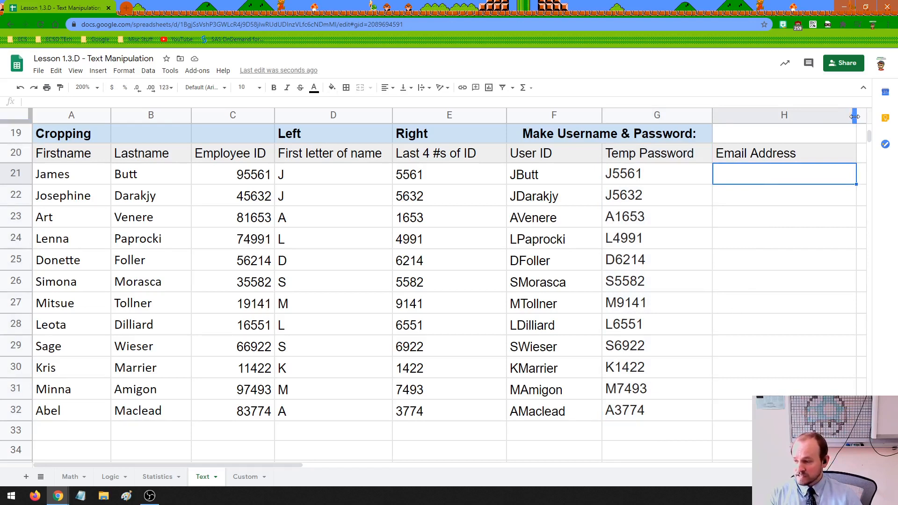
left_click_drag(507, 114, 490, 113)
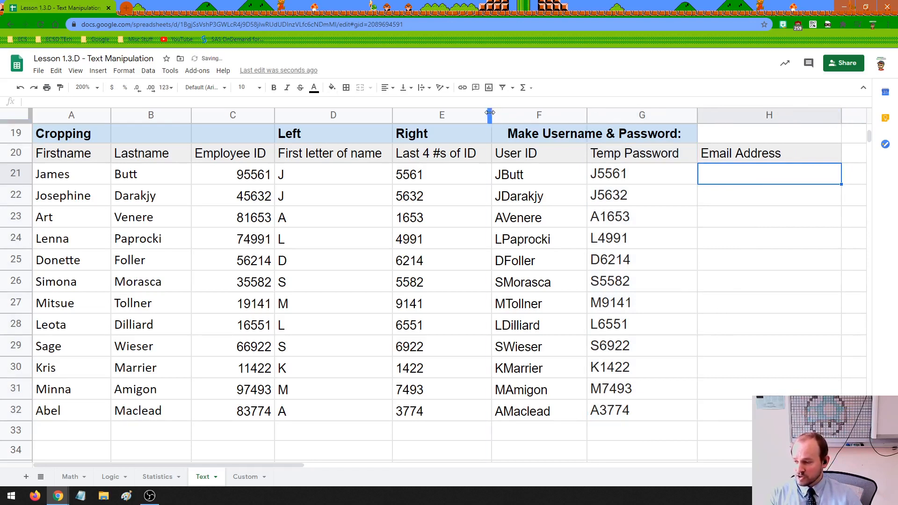
Type an email domain suffix in H19, trimming the name and replacing 'Teachers' with 'School'.
double_click(718, 138)
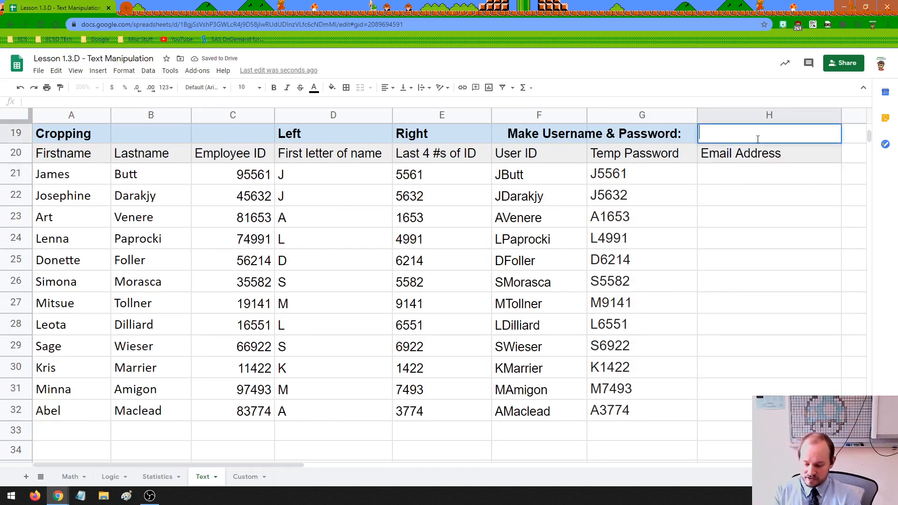
type("@")
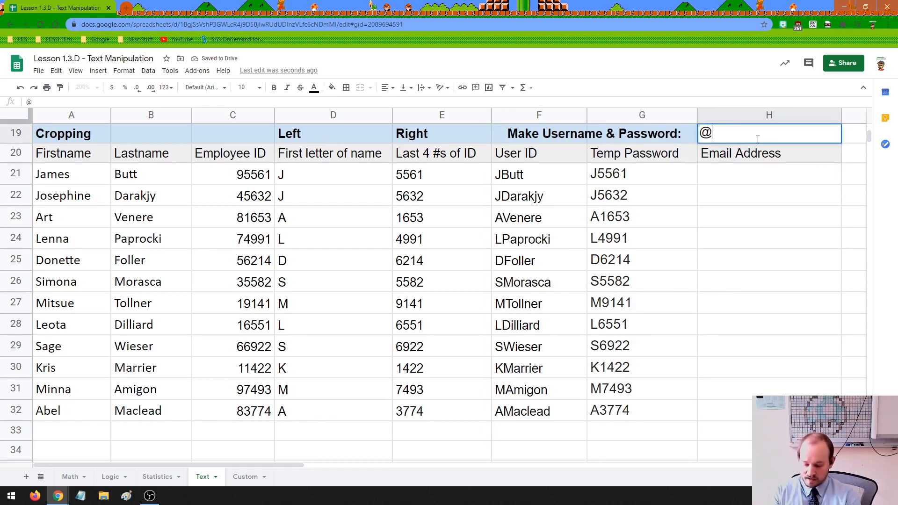
type("BrianFedi")
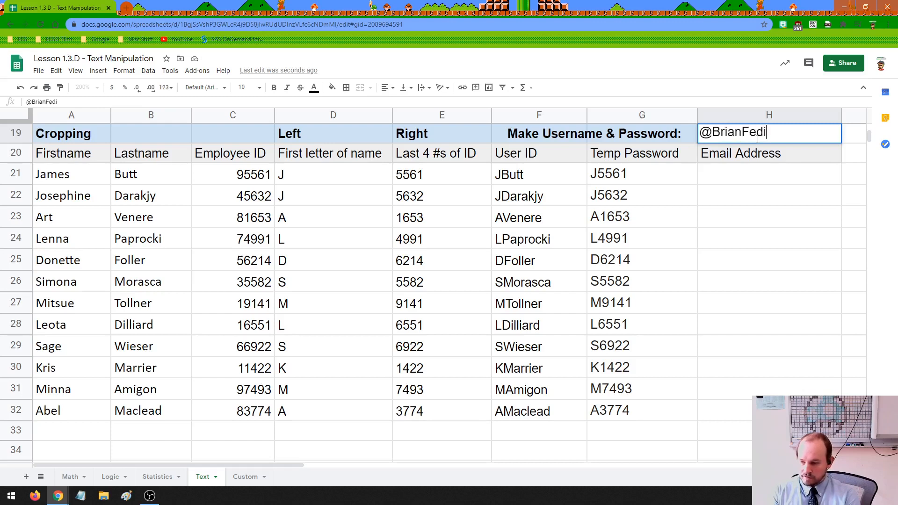
type("ukTeachers")
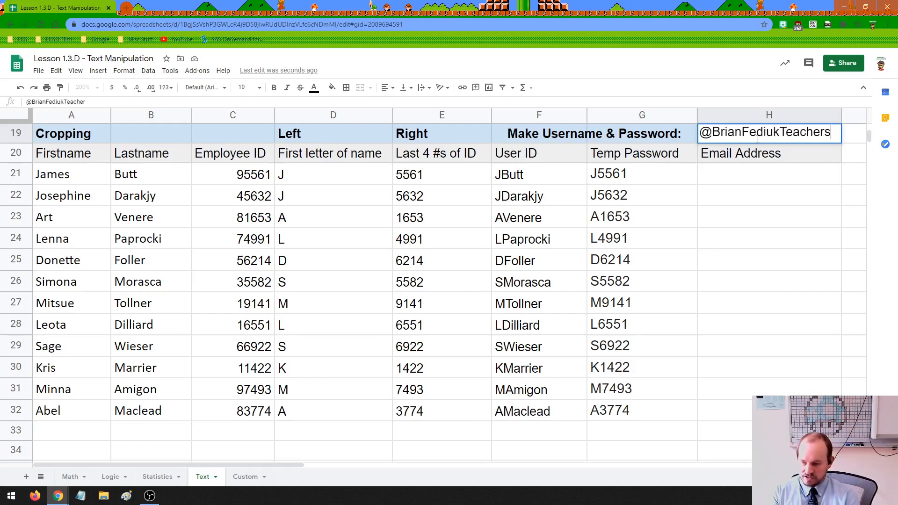
key("BackSpace")
key("BackSpace")
type("s.com")
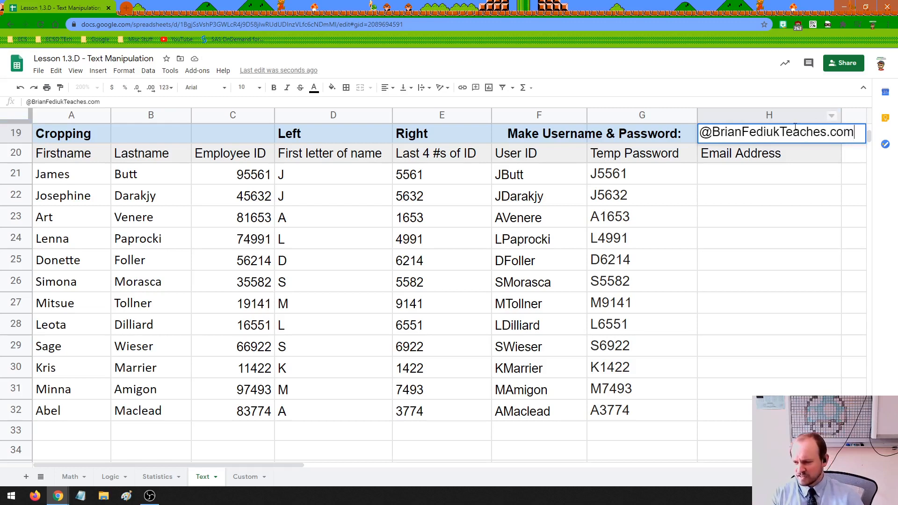
left_click_drag(719, 133, 741, 133)
key("BackSpace")
key("BackSpace")
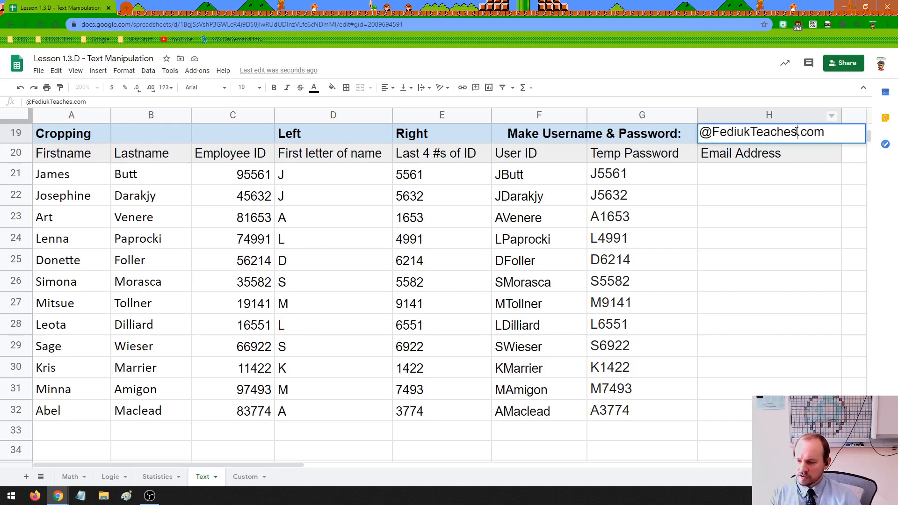
left_click_drag(797, 132, 753, 132)
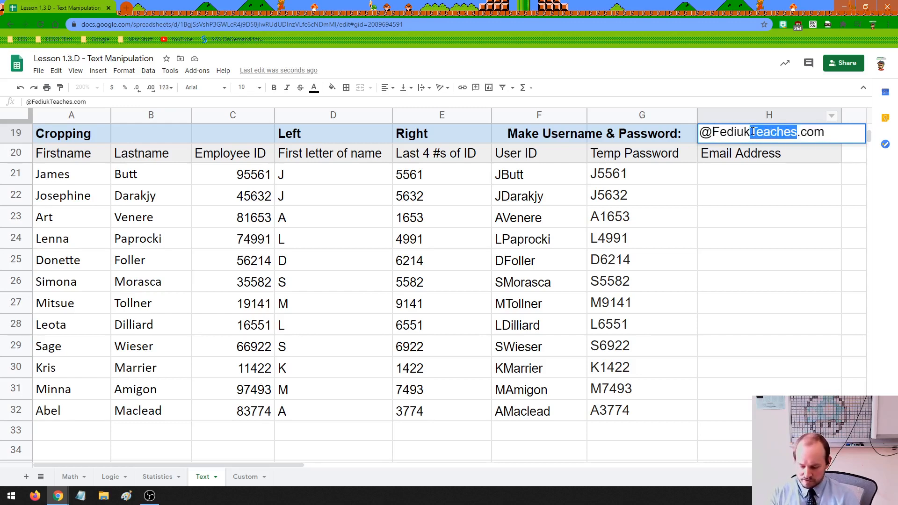
type("School")
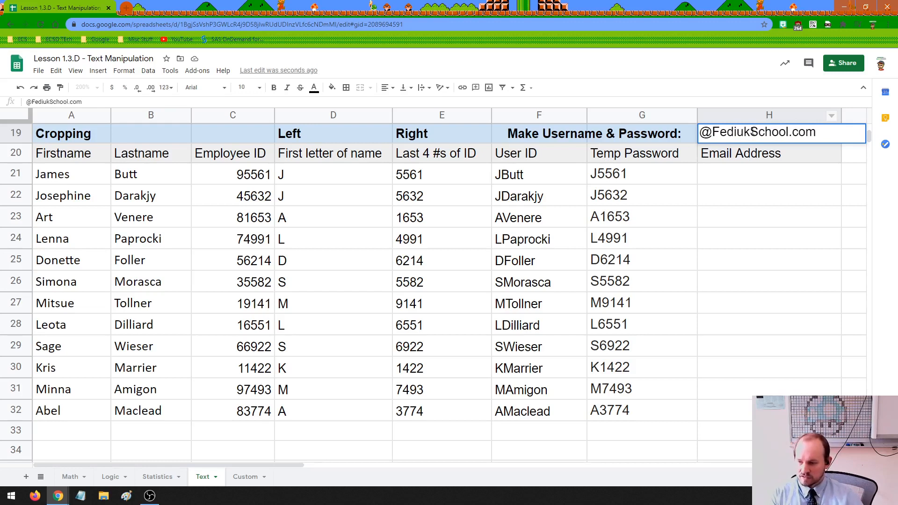
left_click(752, 184)
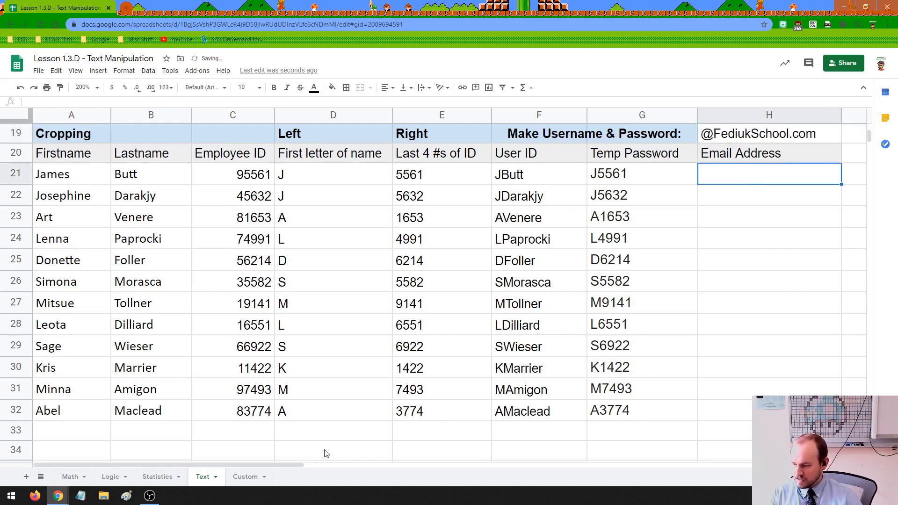
left_click(549, 176)
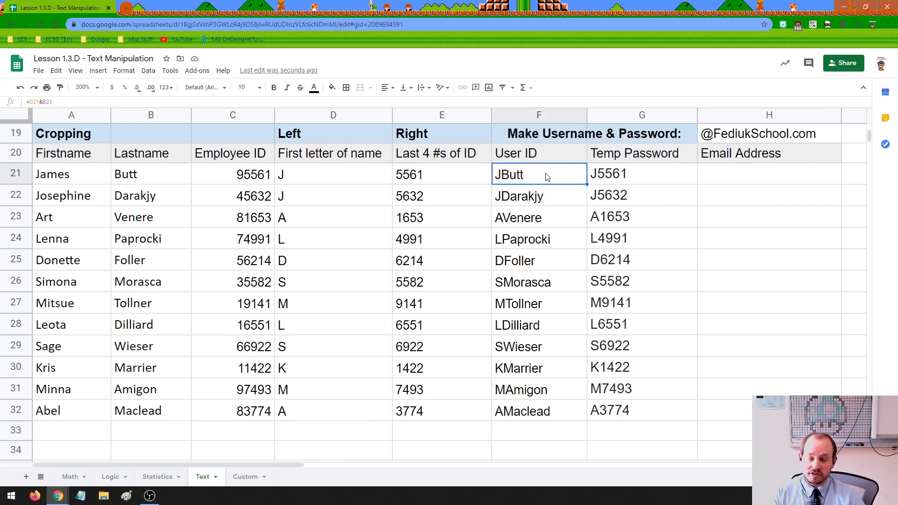
left_click(718, 176)
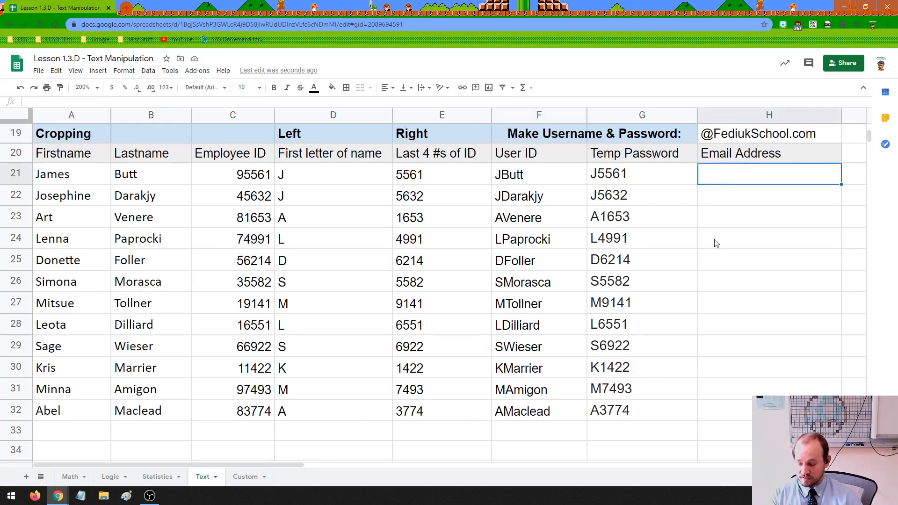
type("=")
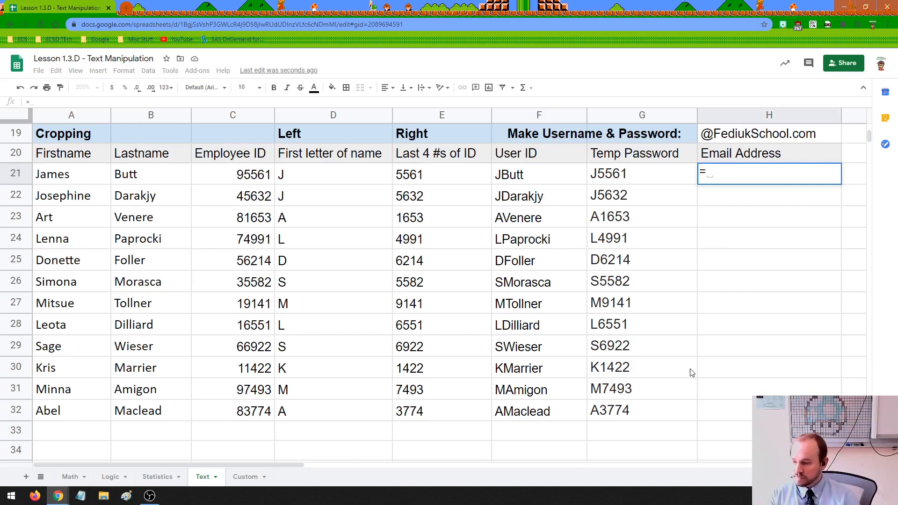
left_click(514, 184)
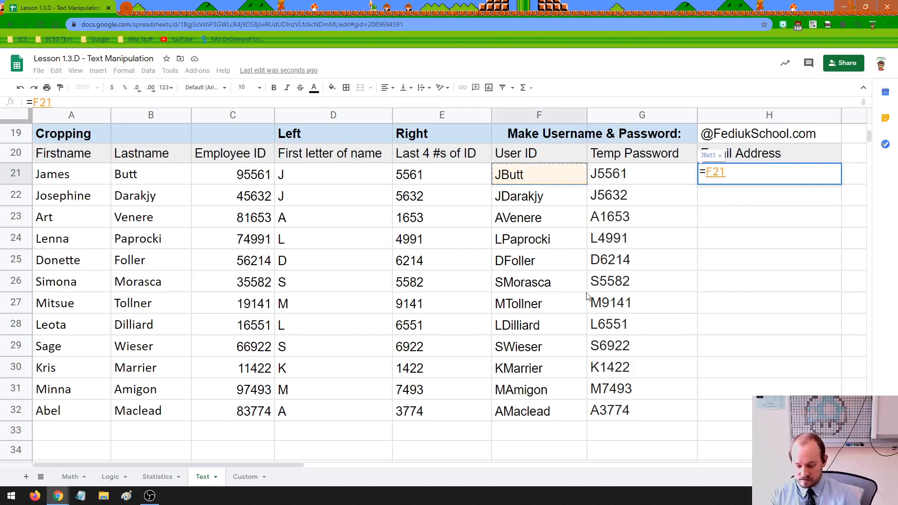
type("&\"@F")
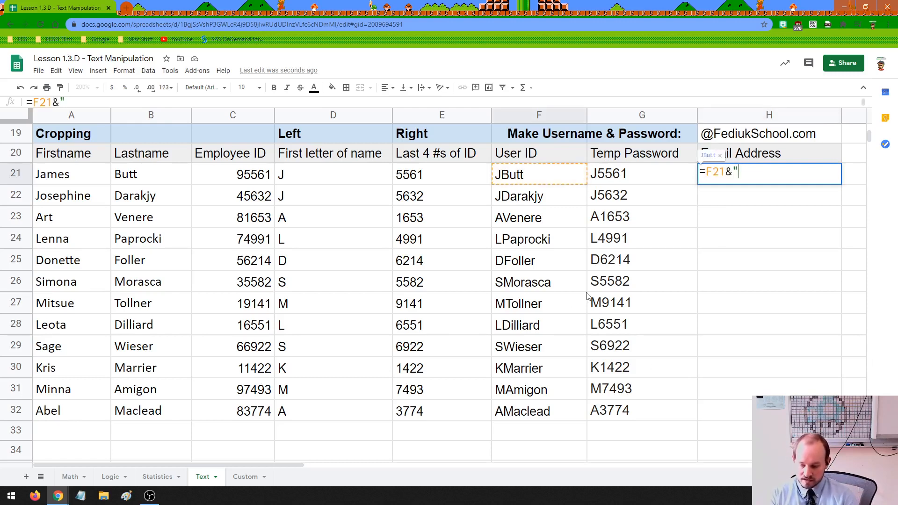
type("ediuksc")
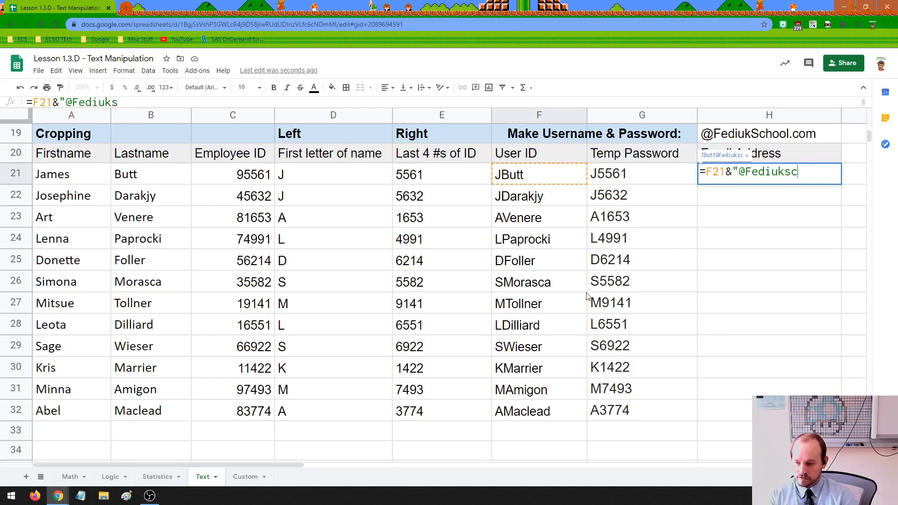
type("hool.com")
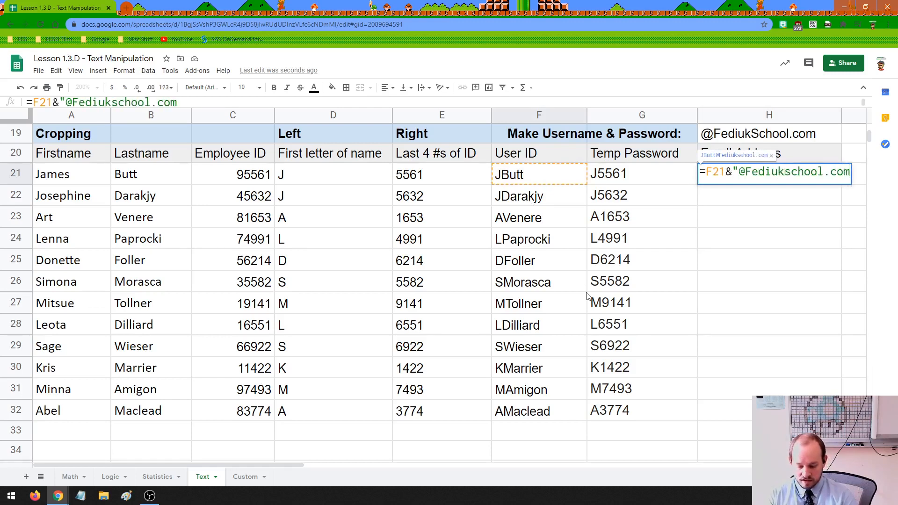
type("\"")
key("Return")
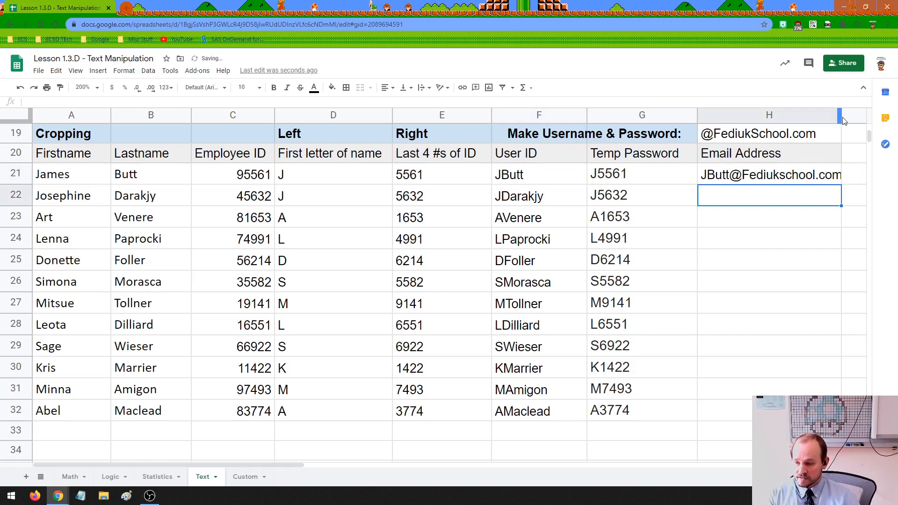
left_click_drag(842, 118, 863, 116)
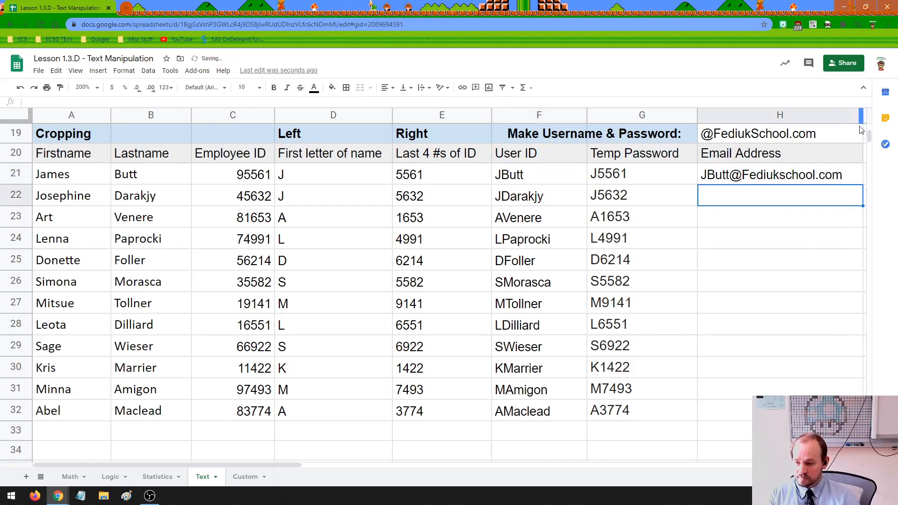
left_click(768, 180)
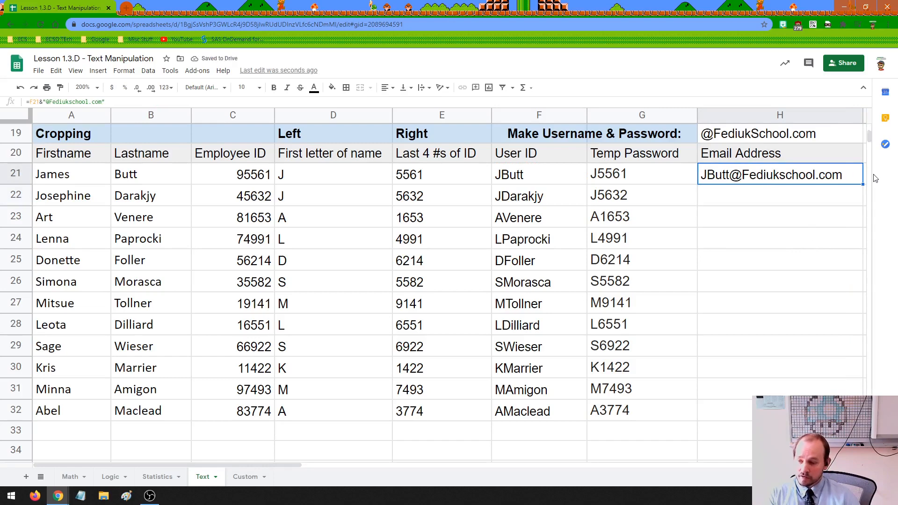
left_click_drag(863, 185, 858, 419)
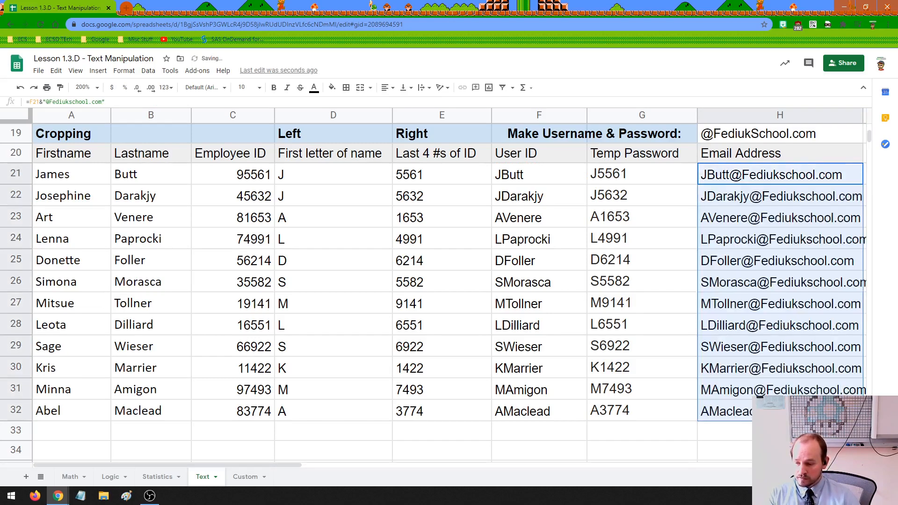
left_click(795, 433)
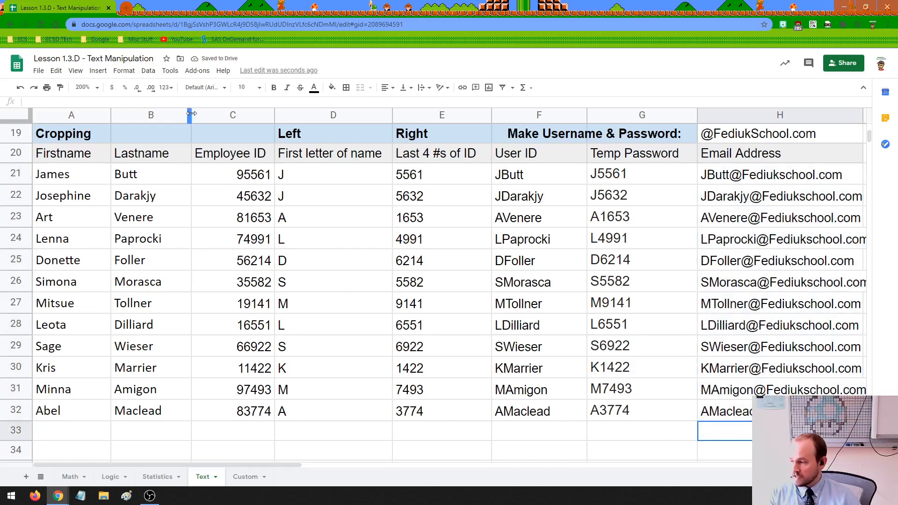
Narrow columns C, D and E and widen column H to fit their contents.
left_click_drag(191, 116, 185, 116)
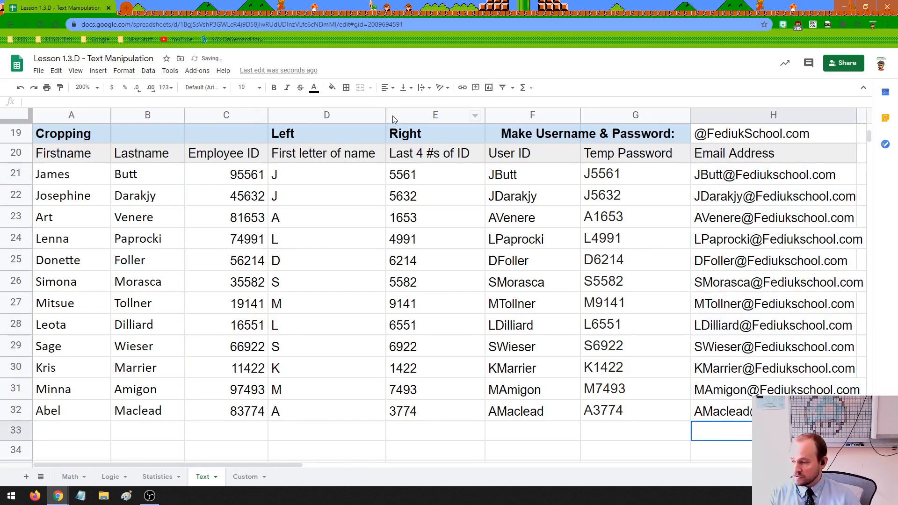
left_click_drag(388, 114, 382, 115)
left_click(355, 216)
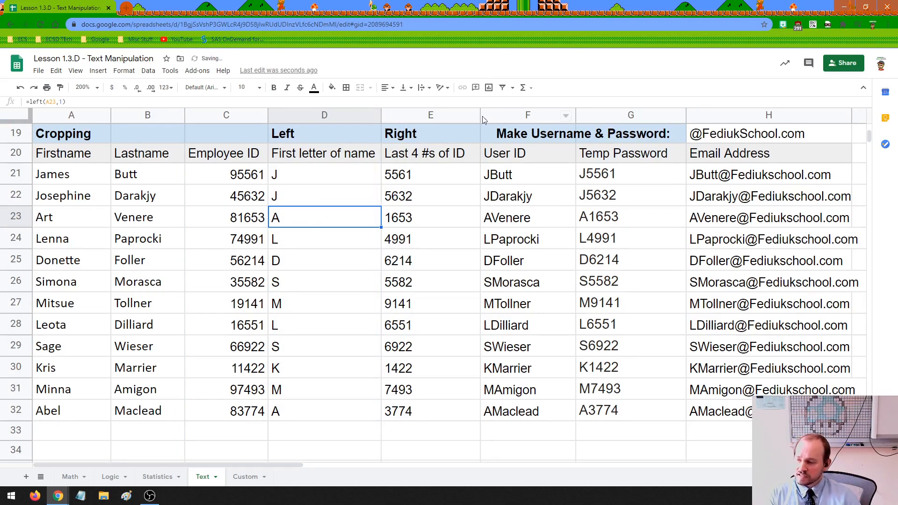
left_click_drag(480, 114, 472, 114)
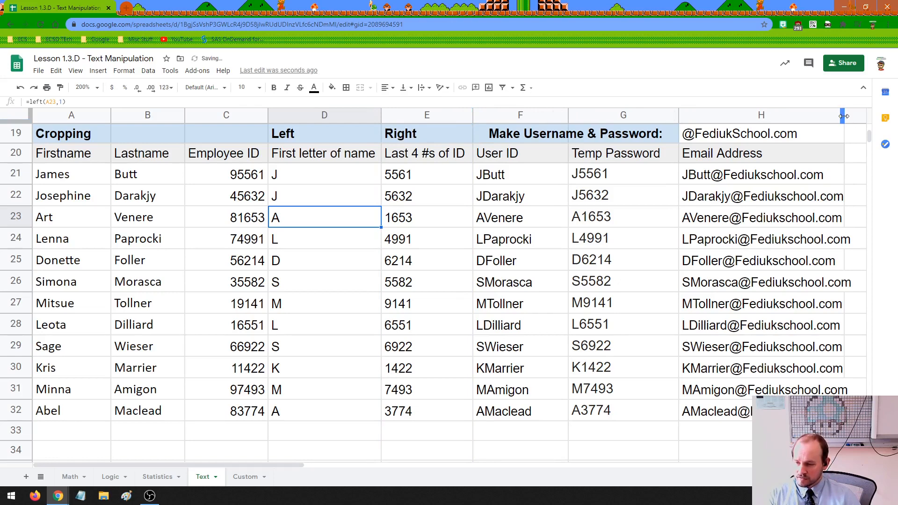
left_click_drag(844, 116, 866, 116)
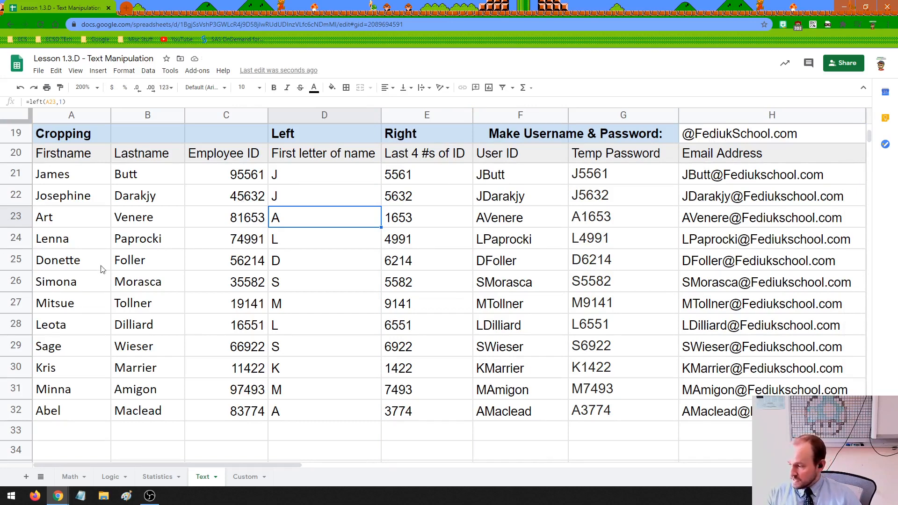
Replace the first name in A25 with a different first name.
left_click(71, 264)
left_click(23, 262)
left_click(58, 265)
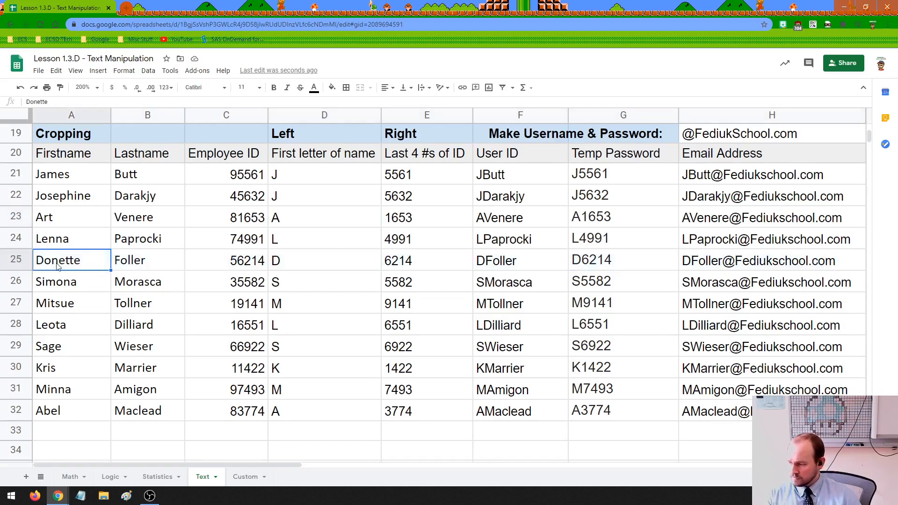
double_click(70, 260)
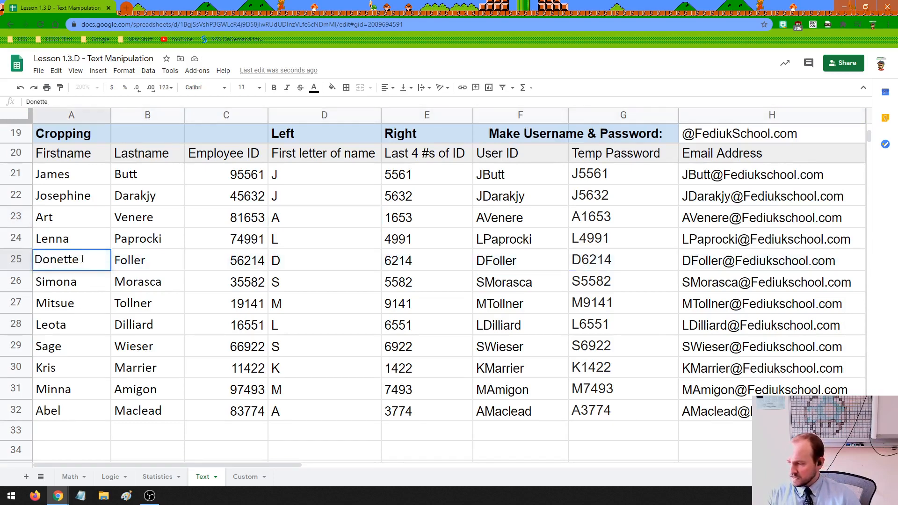
left_click_drag(83, 259, 34, 260)
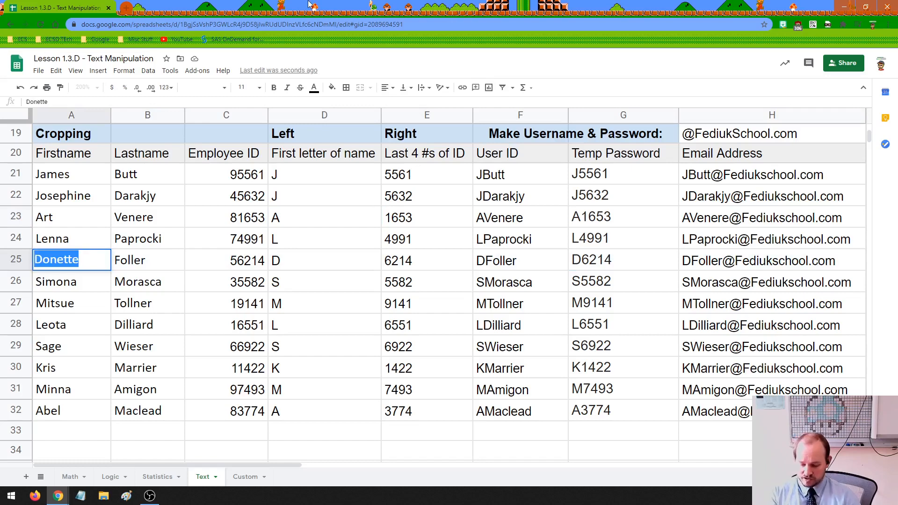
type("Sharon")
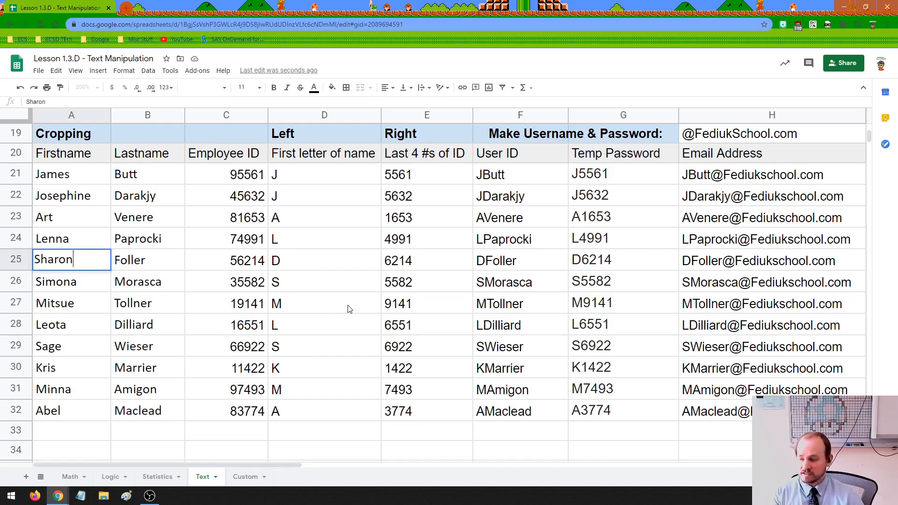
key("Return")
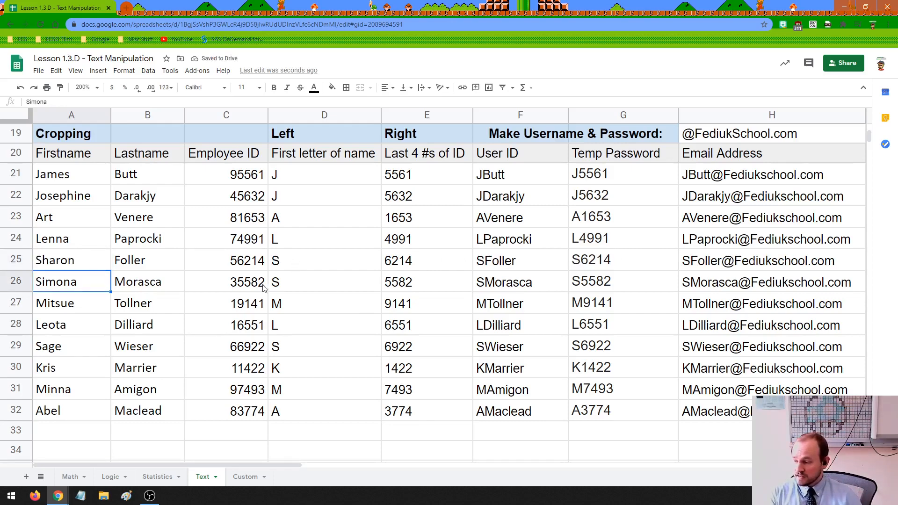
Verify that D25, F25, G25 and H25 updated from the new name, then select the table.
left_click(77, 257)
left_click(295, 261)
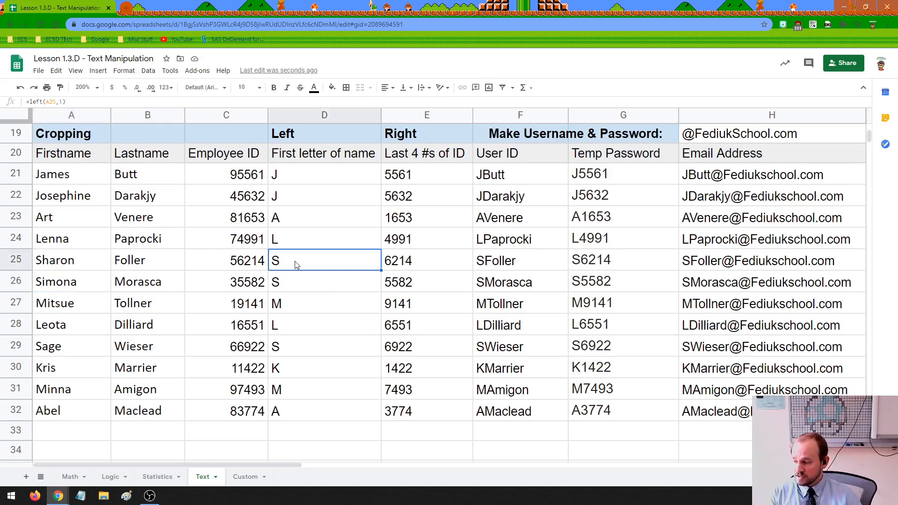
left_click(106, 261)
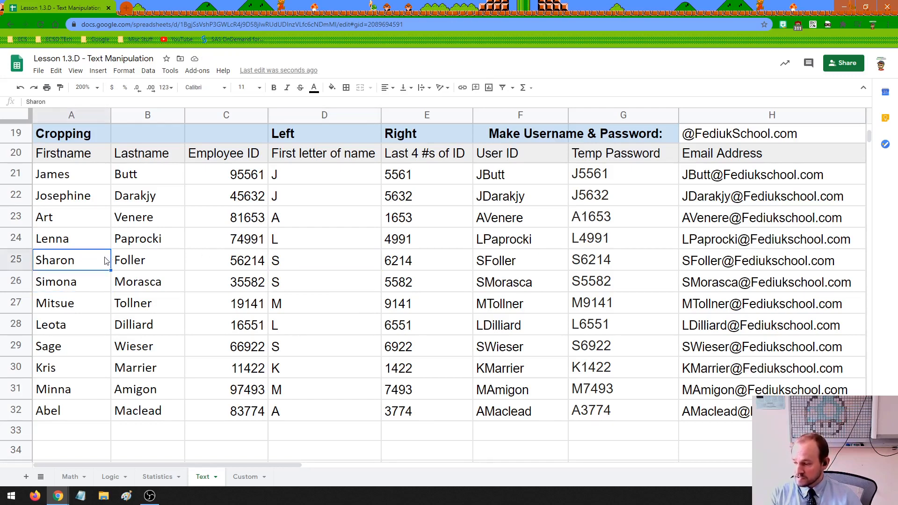
left_click(496, 264)
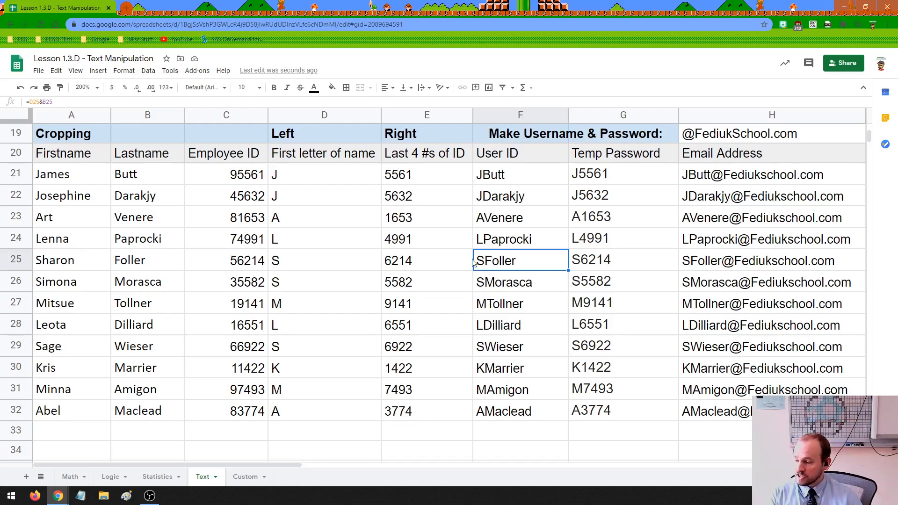
left_click(308, 267)
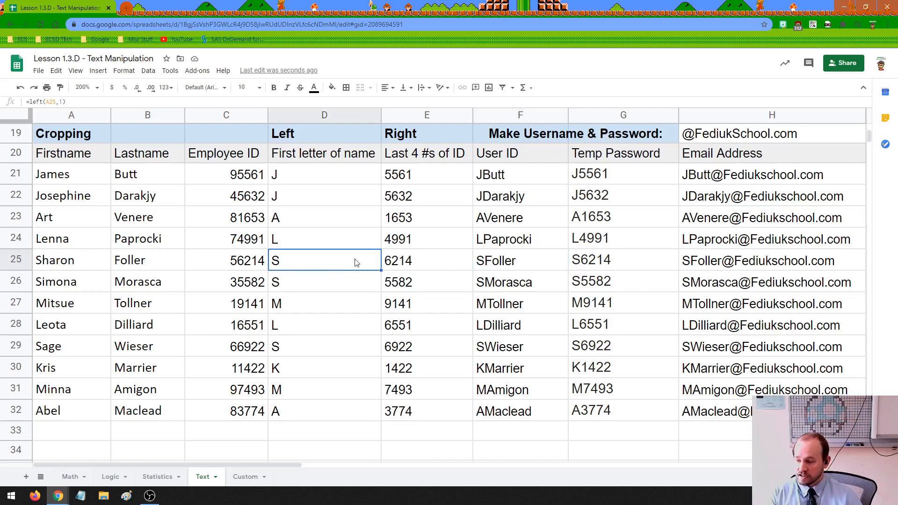
left_click(486, 269)
left_click(600, 263)
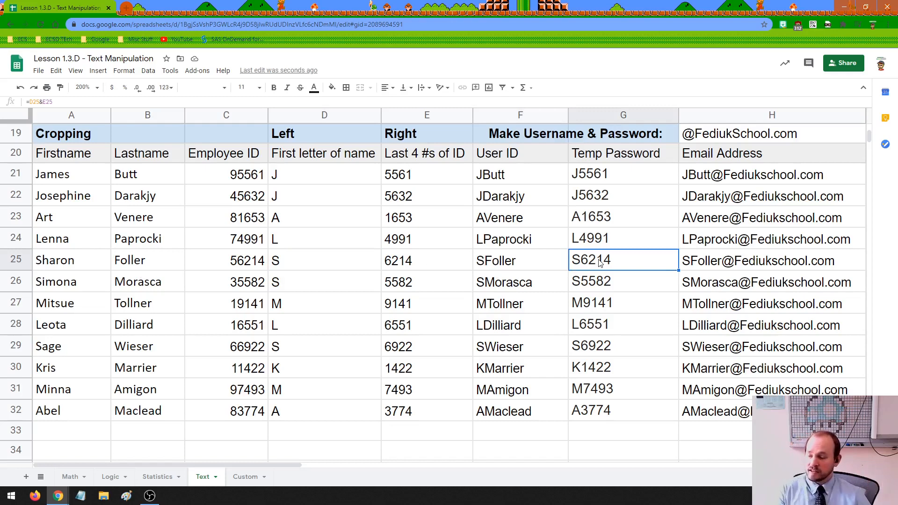
left_click(703, 262)
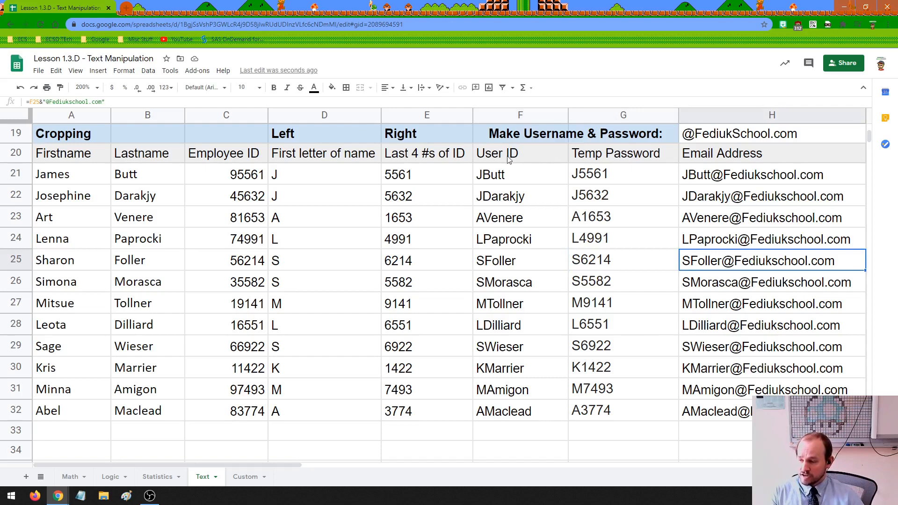
left_click_drag(509, 159, 603, 158)
left_click_drag(674, 152, 694, 406)
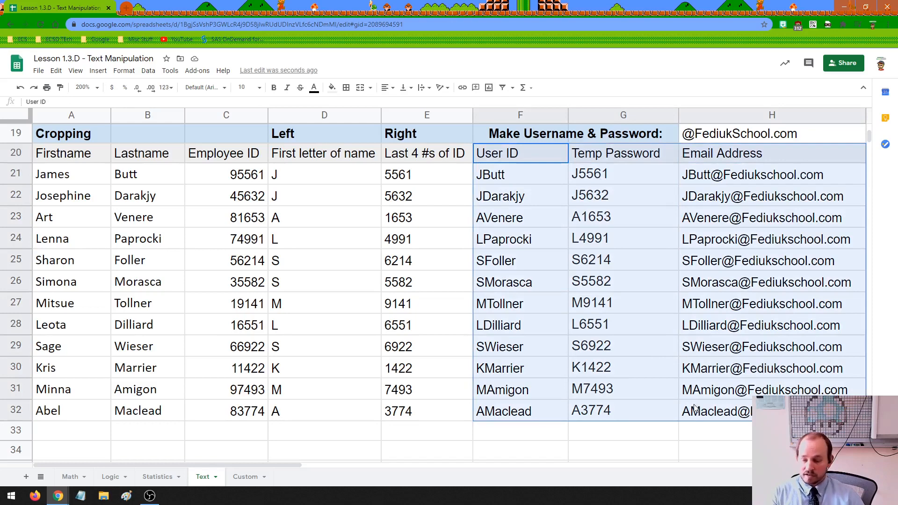
left_click(599, 435)
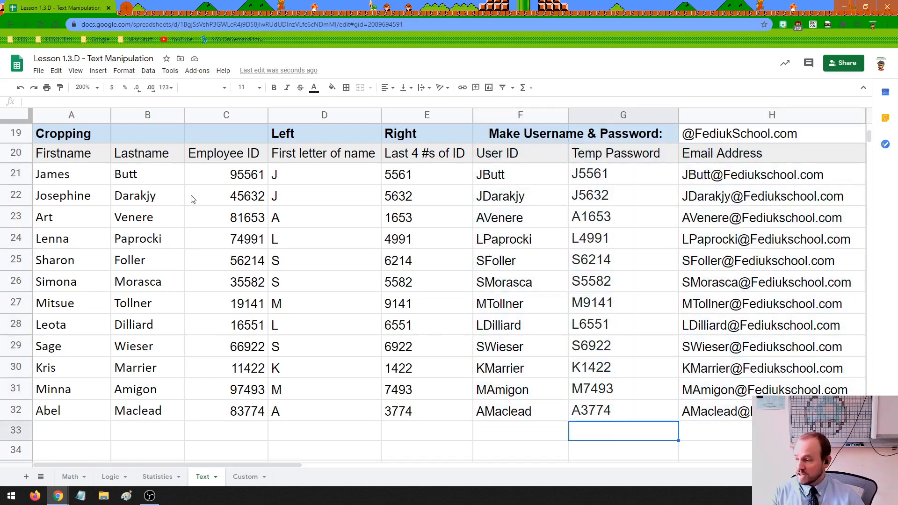
left_click(311, 139)
left_click(433, 135)
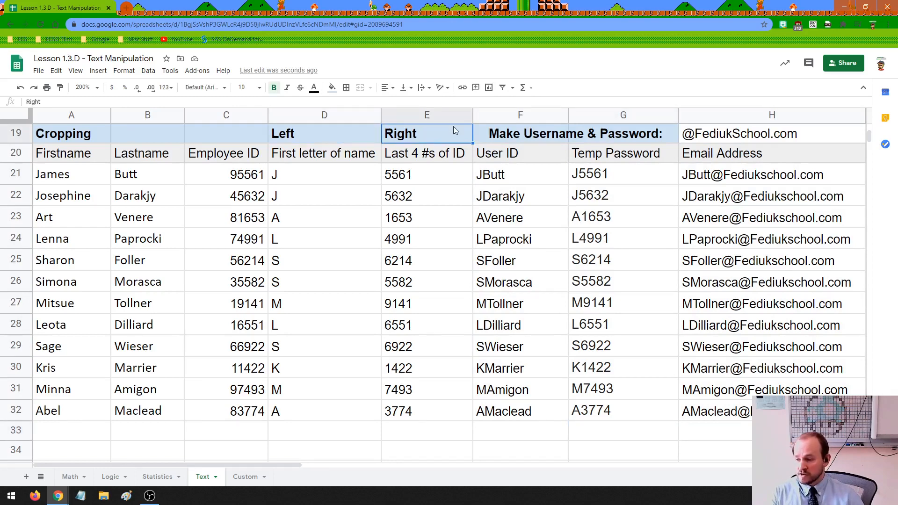
left_click(545, 136)
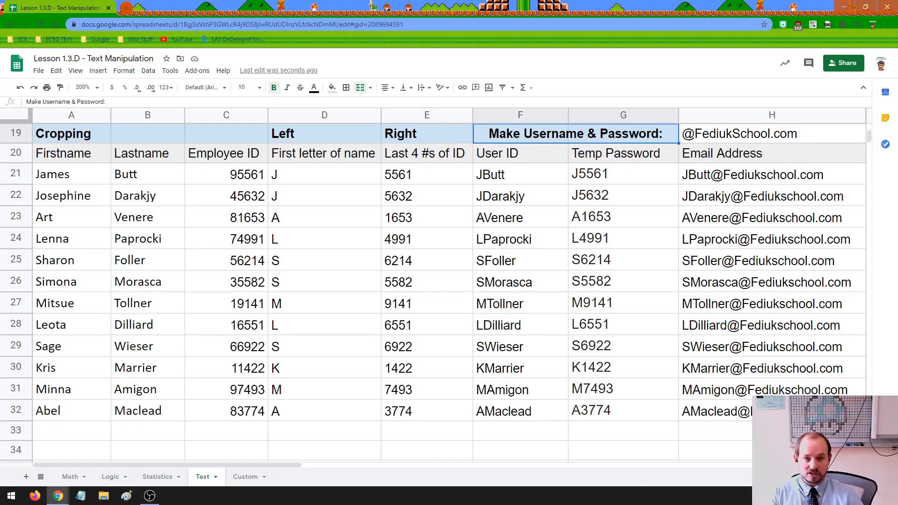
scroll(848, 307, "down", 6)
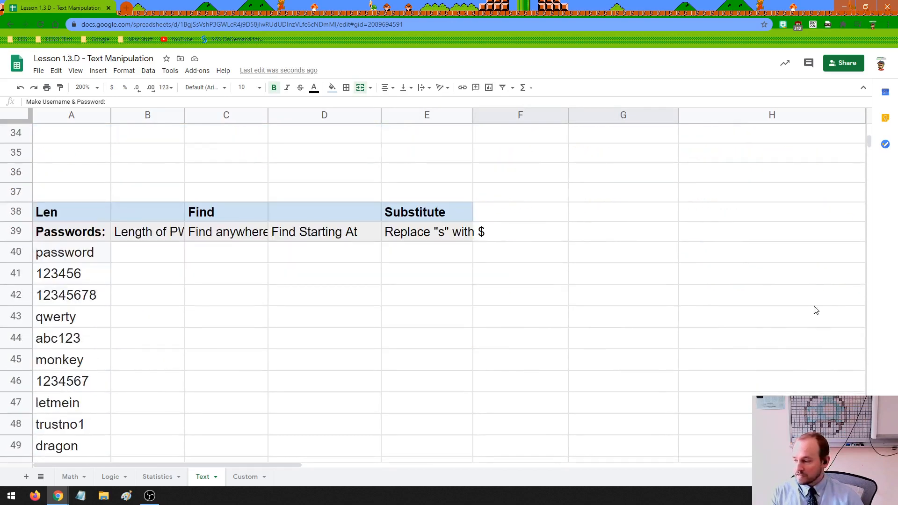
Scroll down to the Len/Find/Substitute password table and review its passwords.
scroll(816, 311, "down", 1)
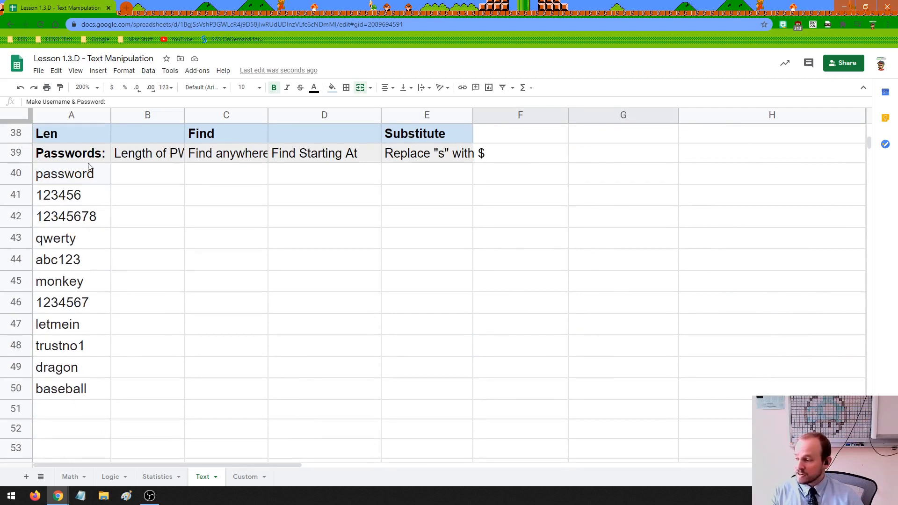
left_click(93, 141)
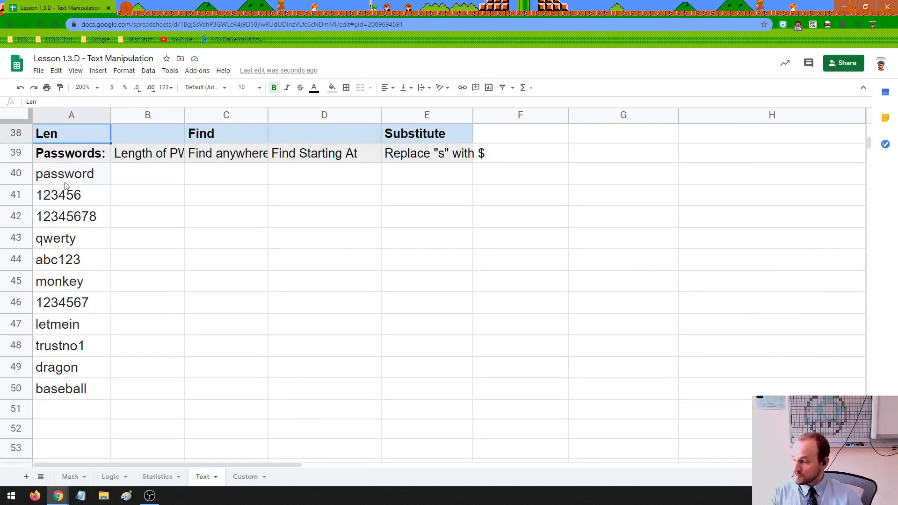
left_click(59, 199)
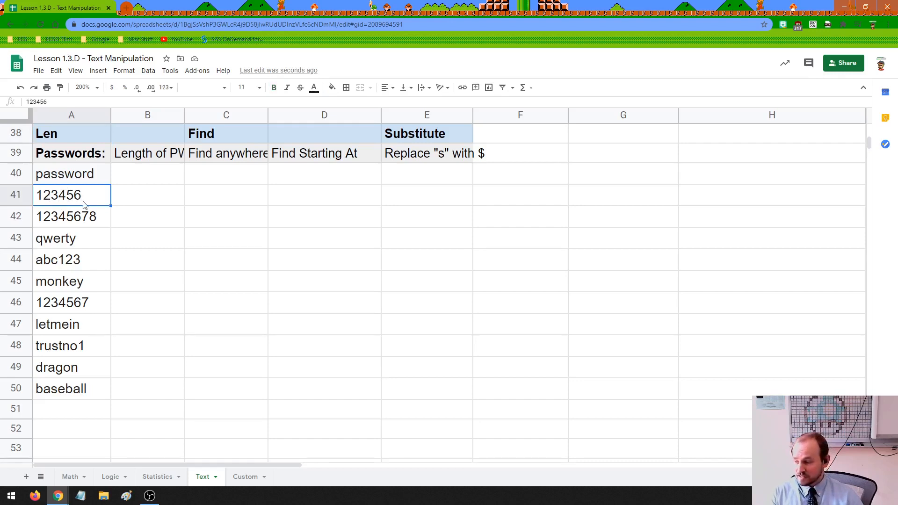
left_click(43, 243)
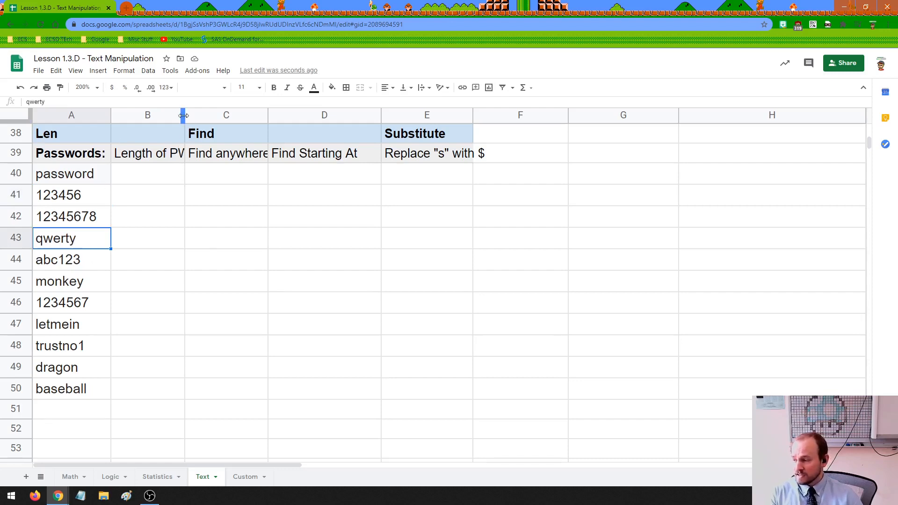
Widen columns B, C and E to fit the Length of PW, Find anywhere and Replace headings.
left_click_drag(184, 115, 196, 117)
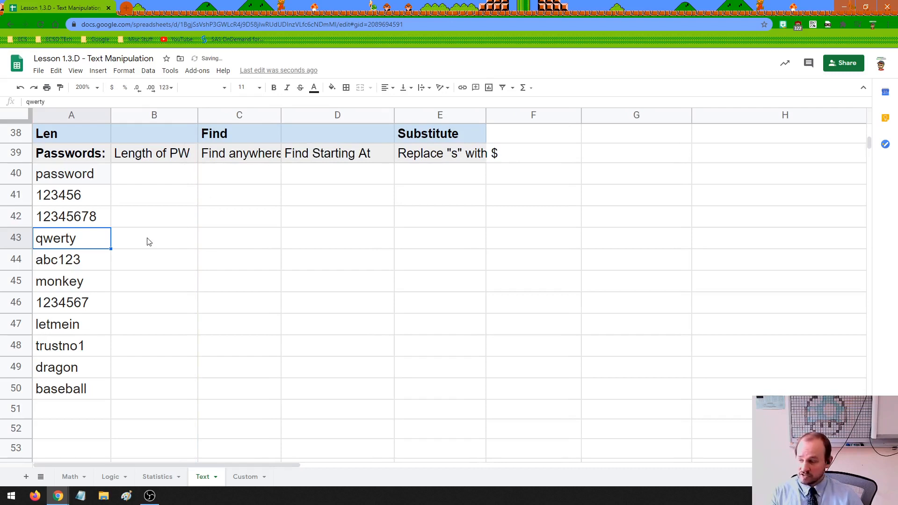
left_click(146, 183)
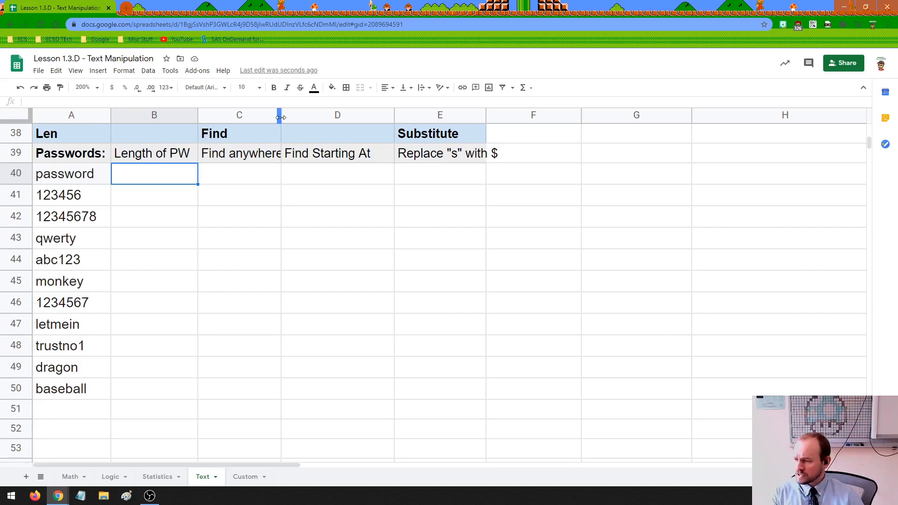
left_click_drag(280, 116, 292, 117)
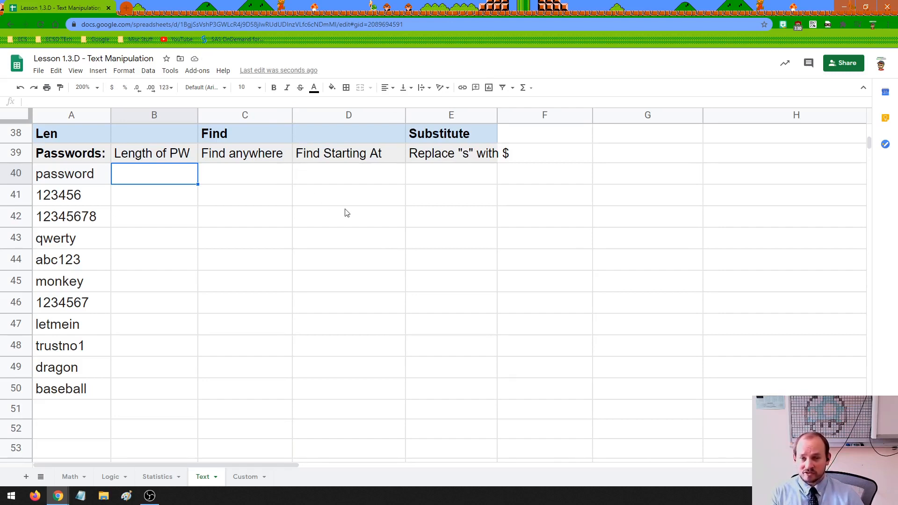
left_click(250, 180)
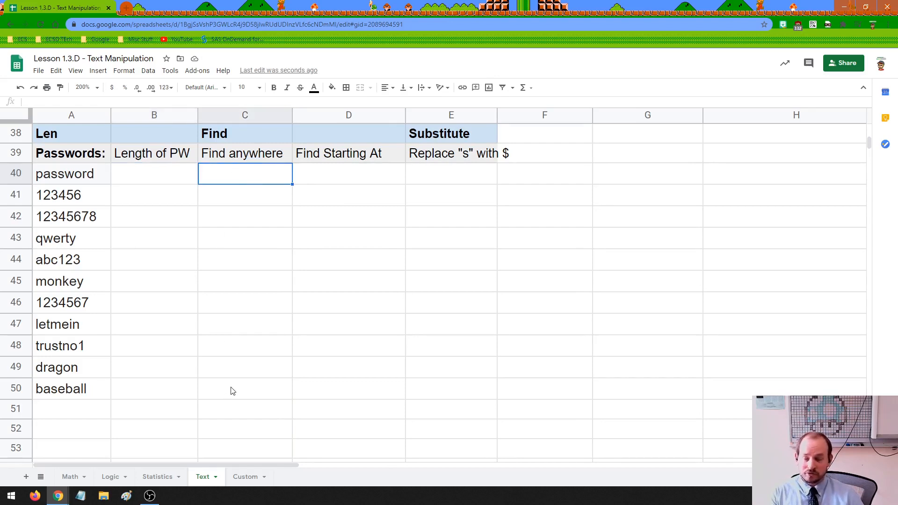
left_click_drag(497, 117, 513, 117)
left_click(463, 159)
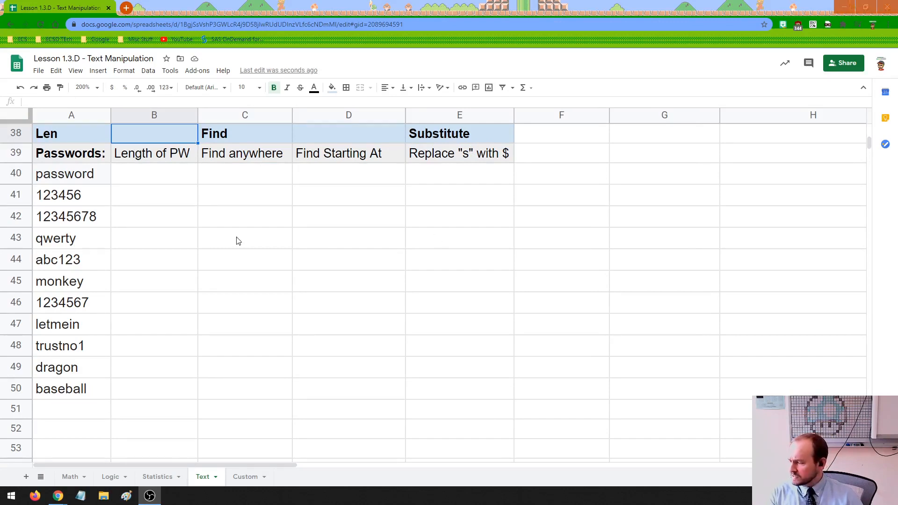
left_click(145, 175)
left_click(146, 159)
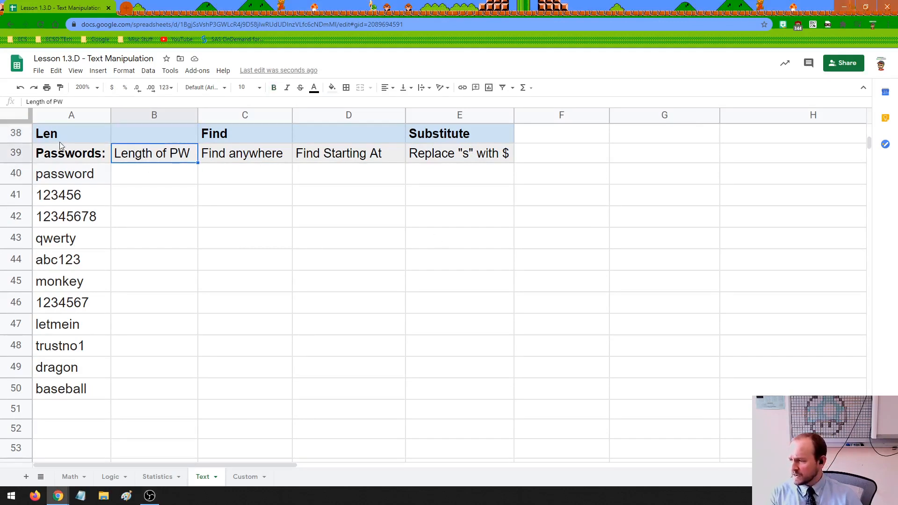
left_click_drag(70, 178, 76, 392)
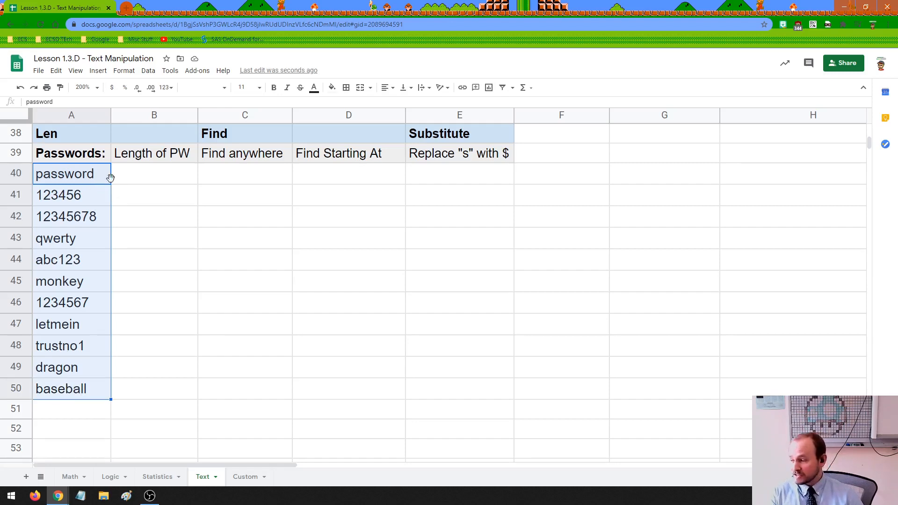
left_click(129, 181)
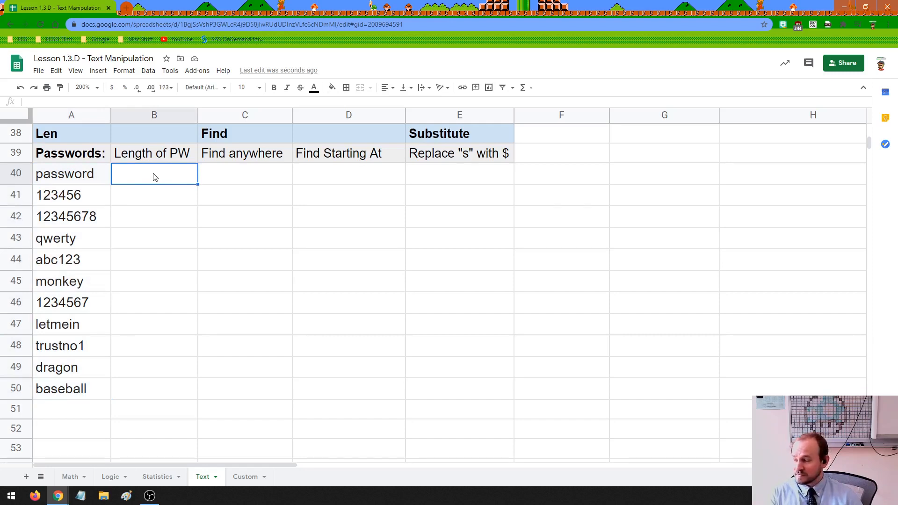
left_click(87, 176)
left_click(75, 238)
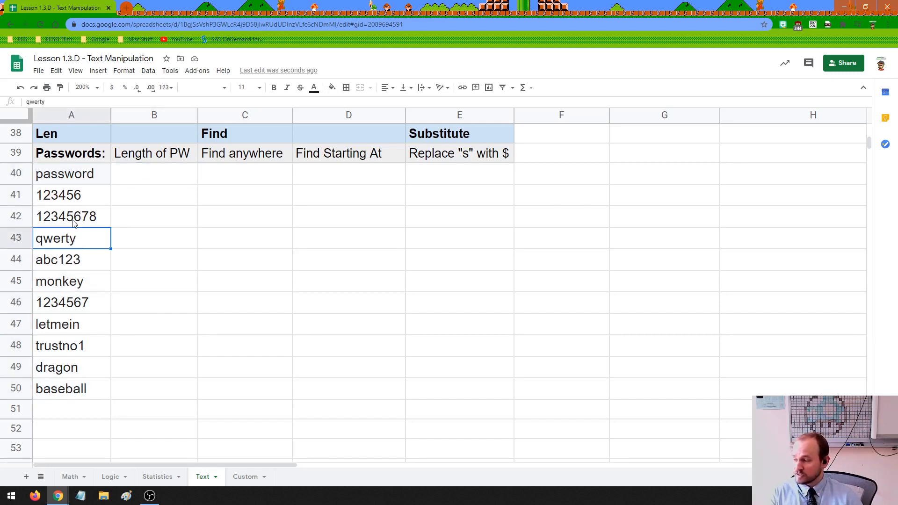
left_click(75, 219)
left_click(69, 296)
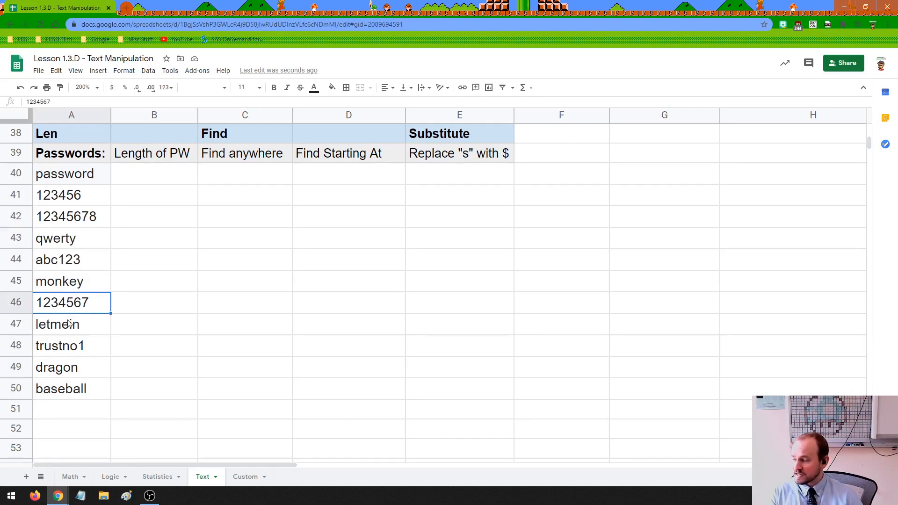
left_click(136, 181)
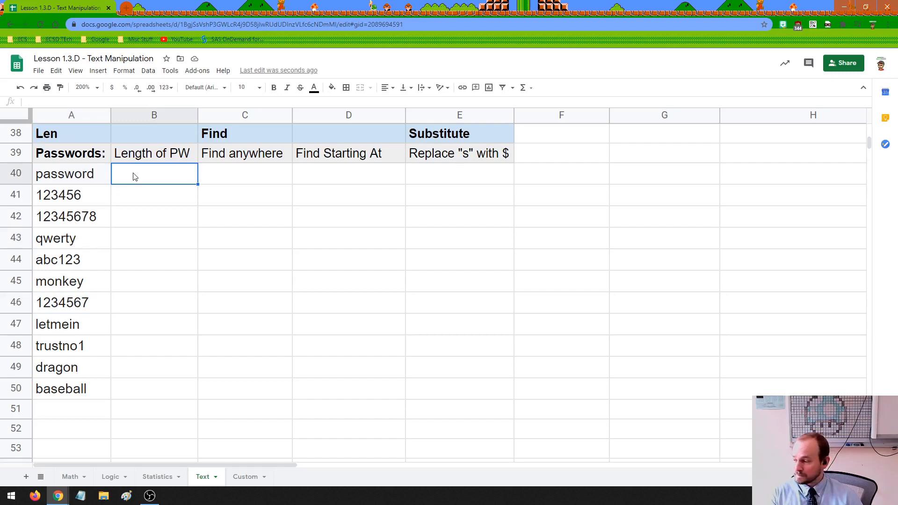
mouse_move(84, 181)
left_mouse_down()
mouse_move(76, 364)
mouse_move(84, 379)
left_mouse_up()
left_click(130, 175)
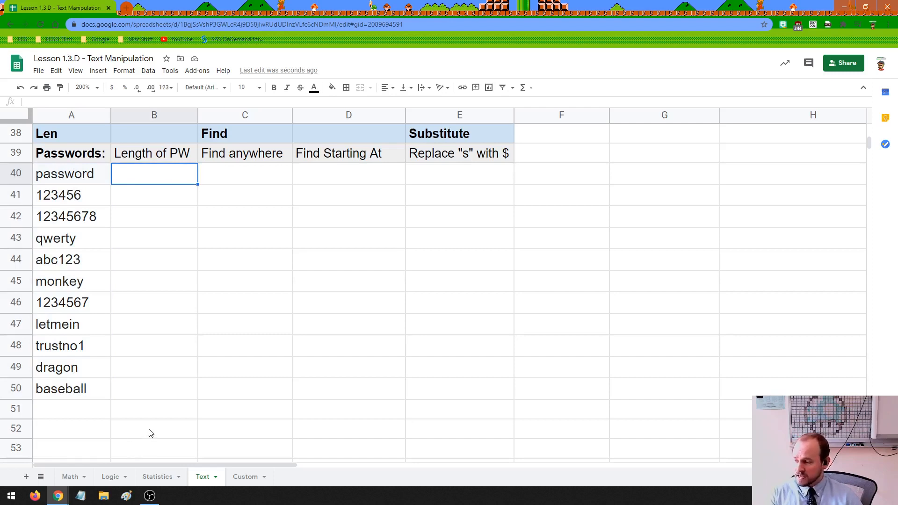
Start =LEN(A40 in B40 to measure the first password's length.
type("=")
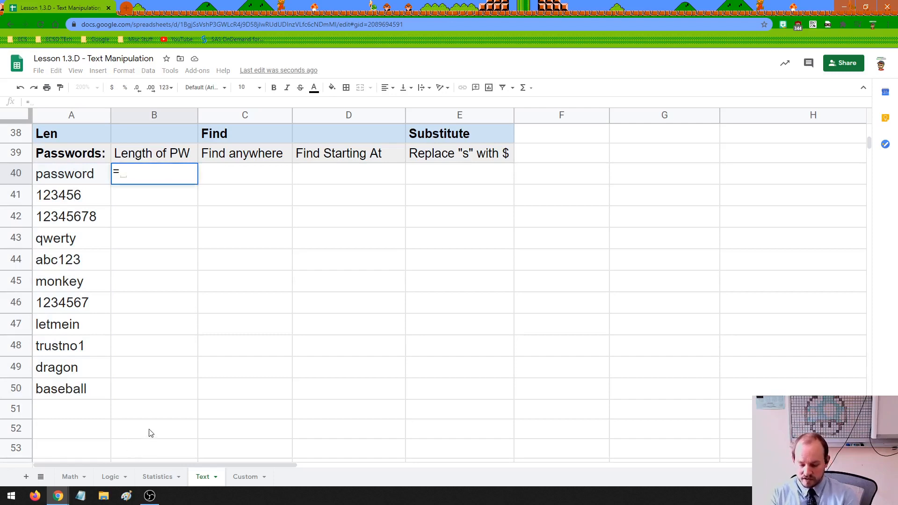
type("len")
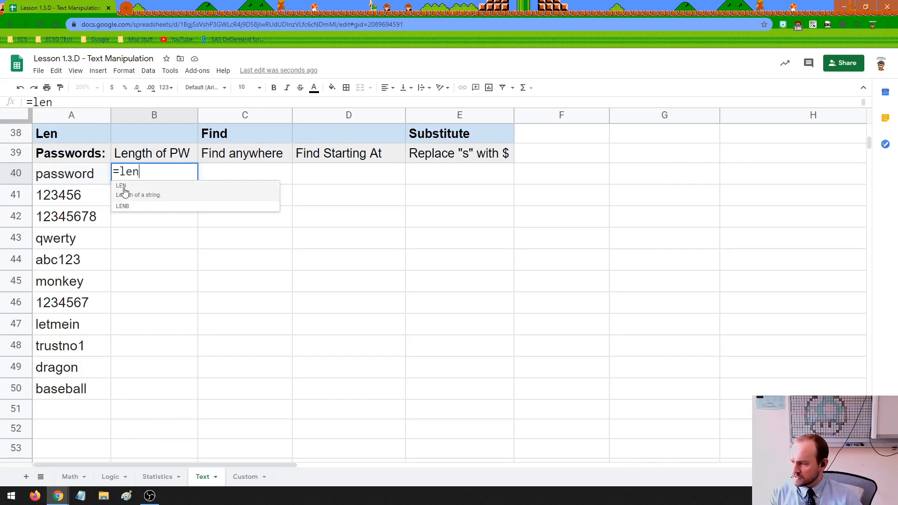
left_click(124, 189)
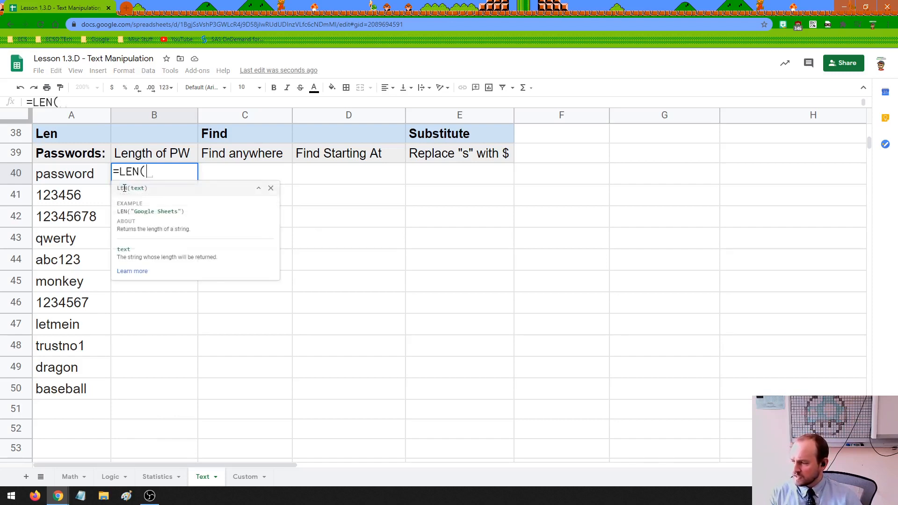
left_click(64, 176)
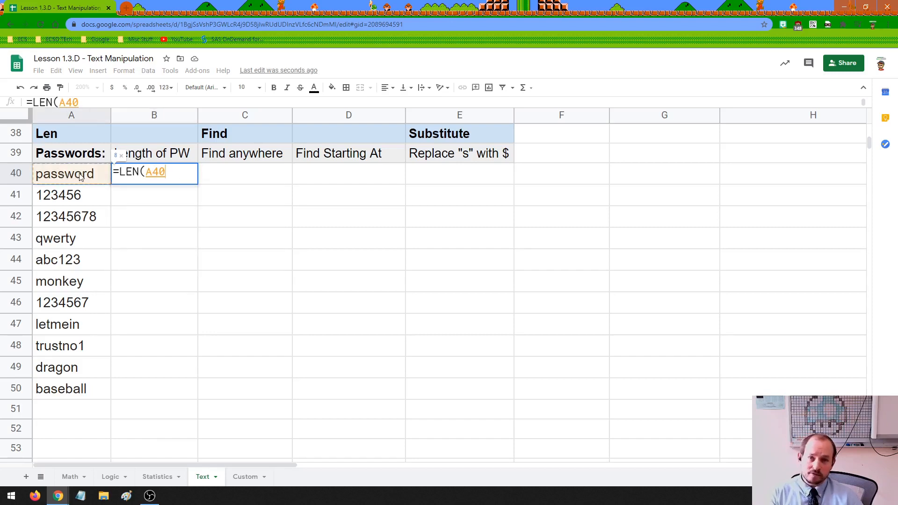
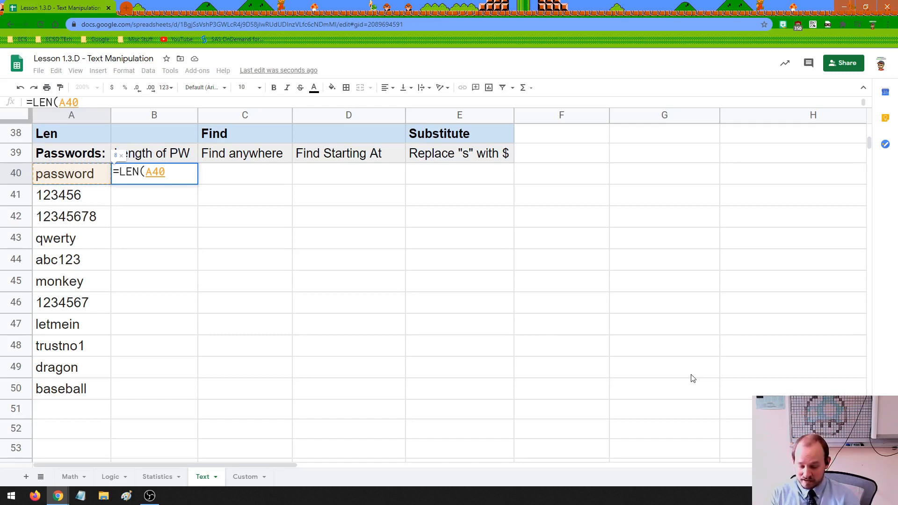
Complete =LEN(A40) in B40 so it shows 8, then check it against the password in A40.
type(")")
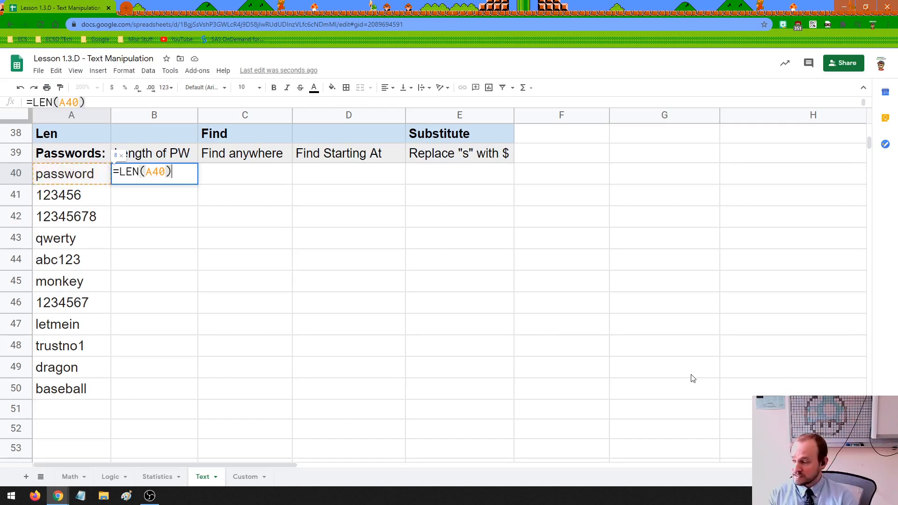
key("Return")
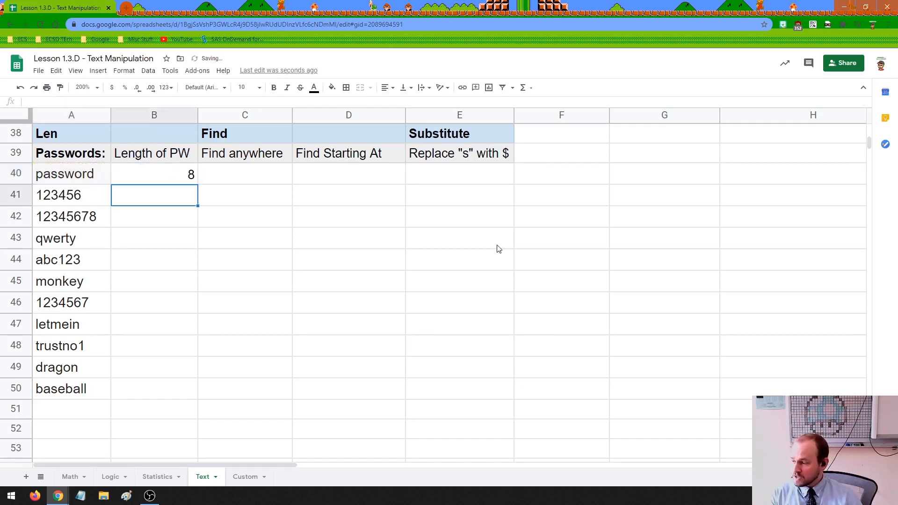
left_click(177, 169)
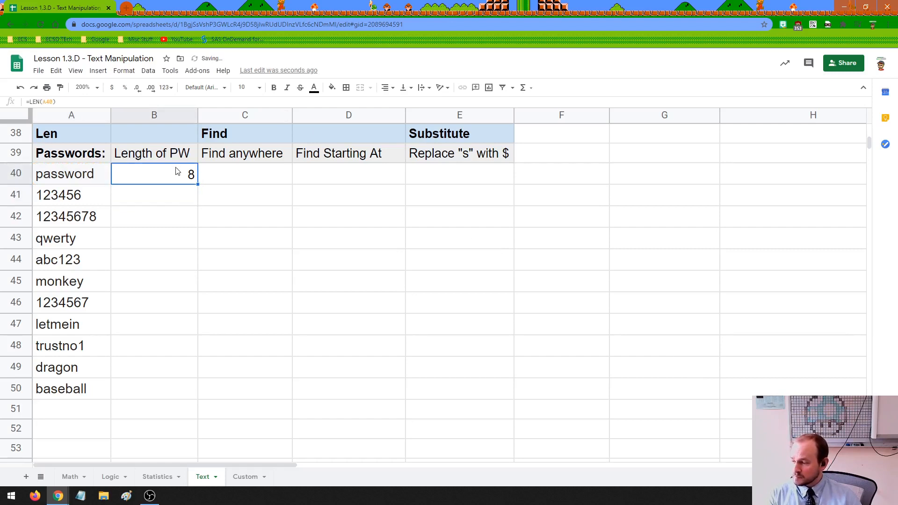
double_click(60, 171)
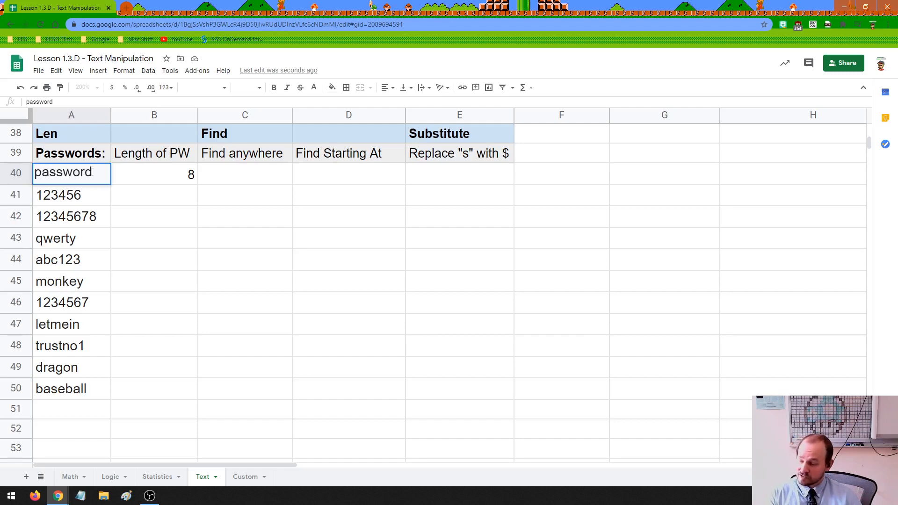
left_click(153, 181)
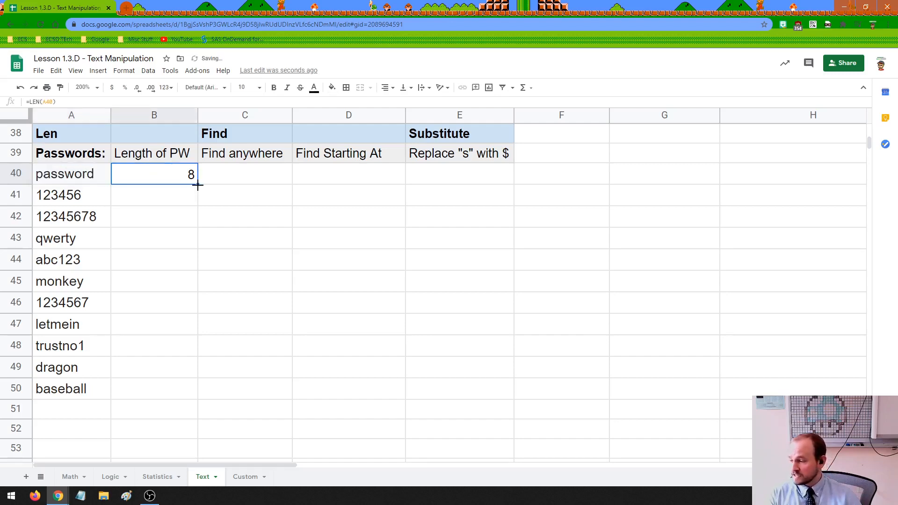
Fill the LEN formula from B40 down to B50 and select the length results.
left_click_drag(198, 184, 189, 395)
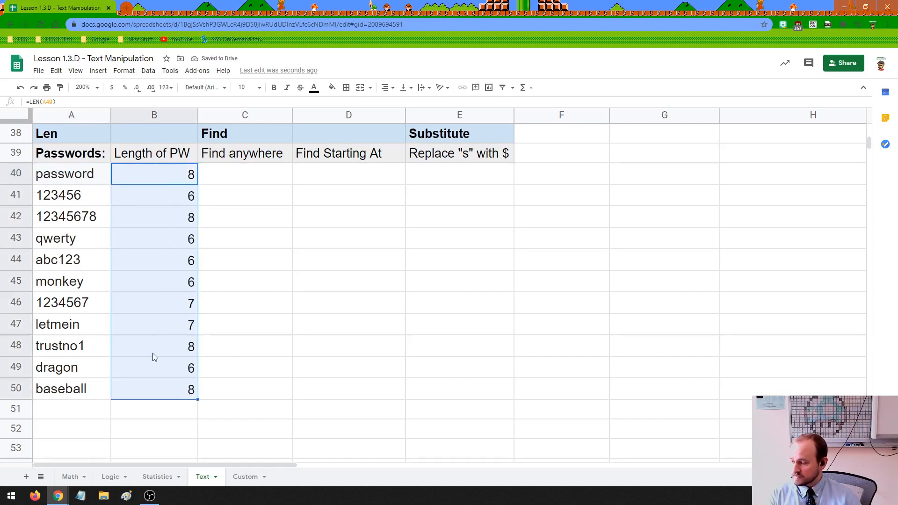
left_click(151, 413)
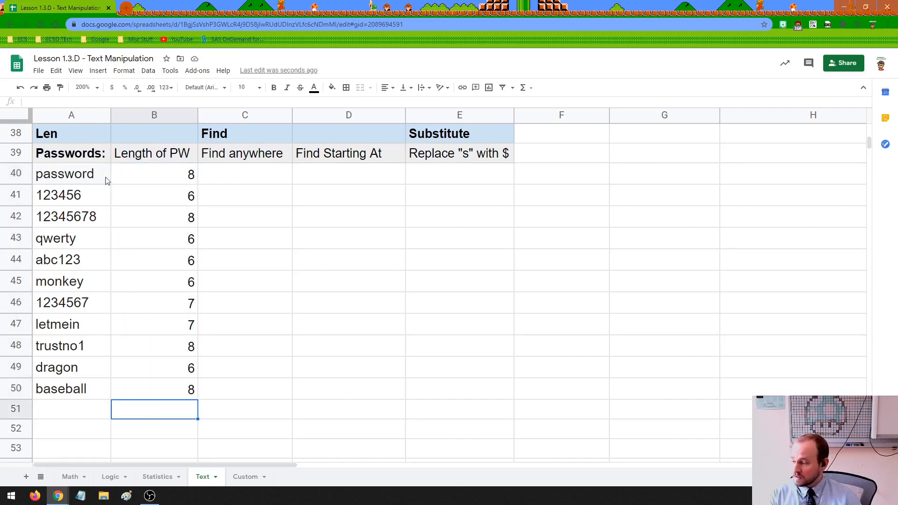
left_click_drag(122, 175, 146, 388)
Check the lengths for monkey, abc123, 1234567, letmein, dragon, 123456 and password.
left_click(188, 287)
left_click(174, 265)
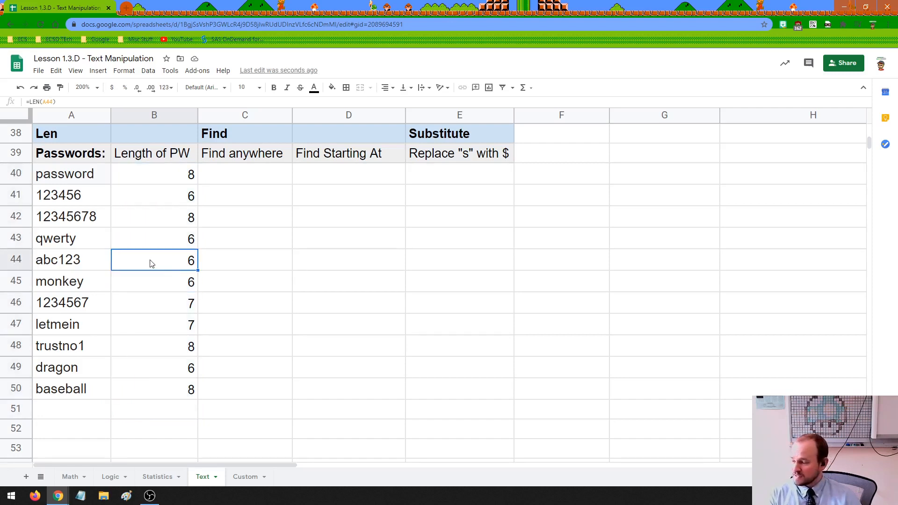
left_click(151, 289)
left_click(148, 310)
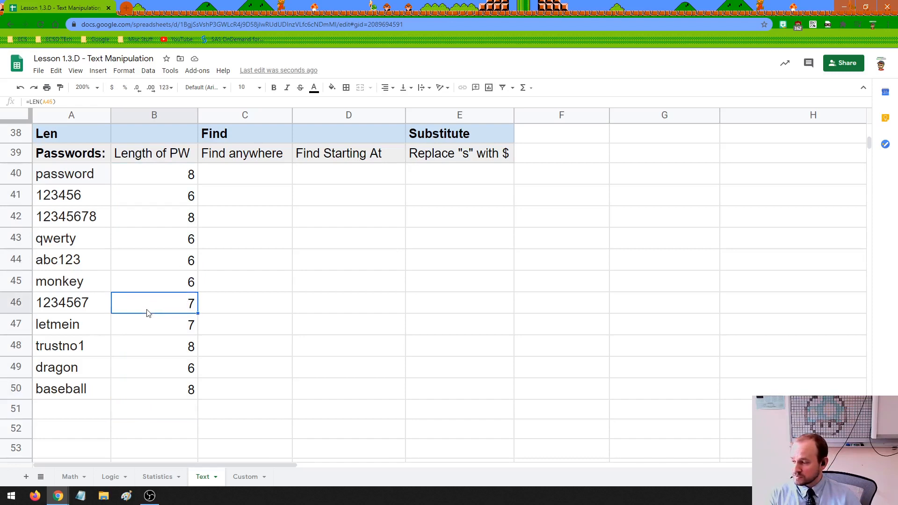
left_click(147, 333)
left_click(150, 370)
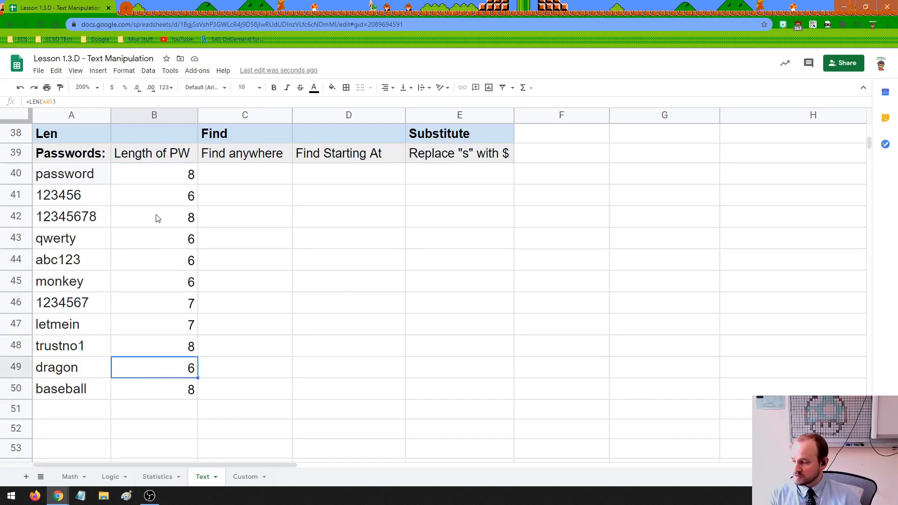
left_click(157, 201)
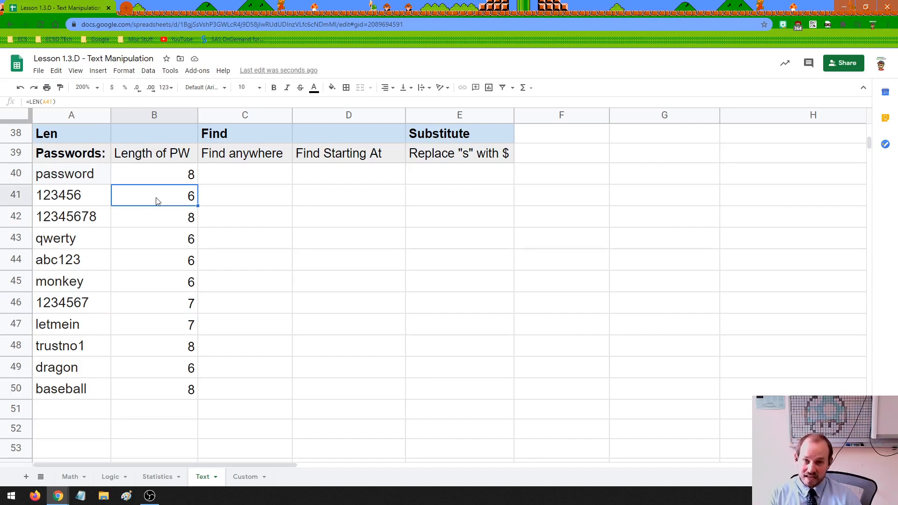
left_click(162, 181)
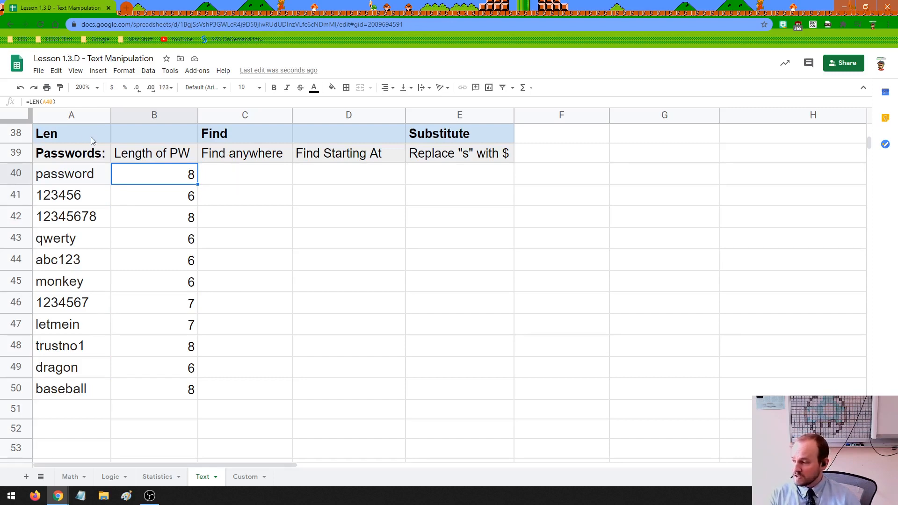
left_click(218, 136)
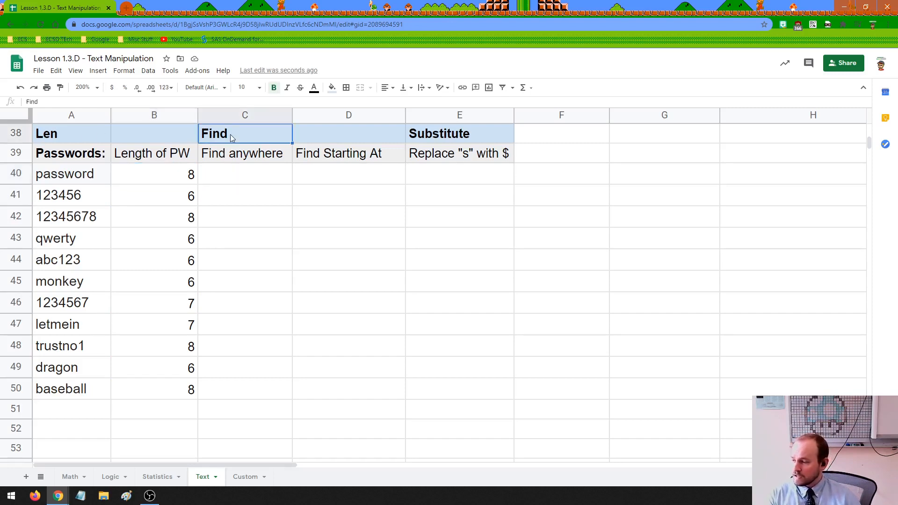
Enter =find("123",A40) in C40 to search the first password for 123.
left_click(232, 177)
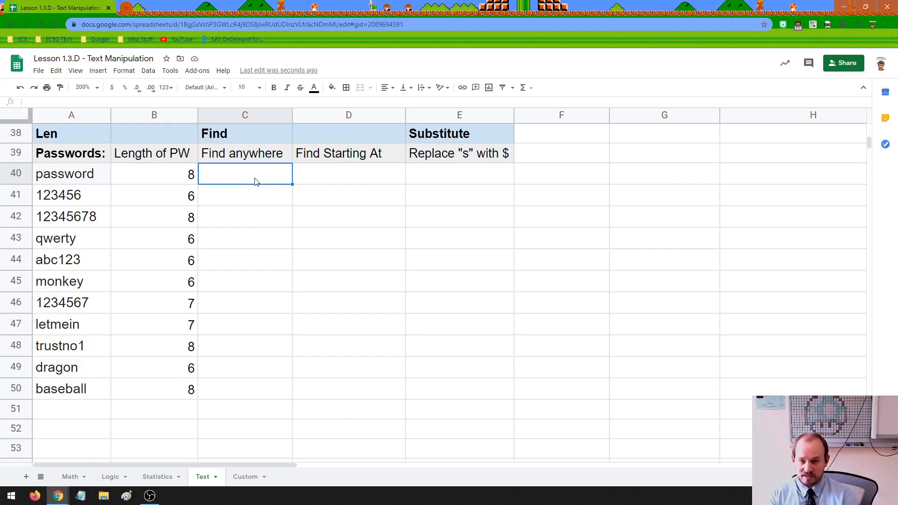
type("=find")
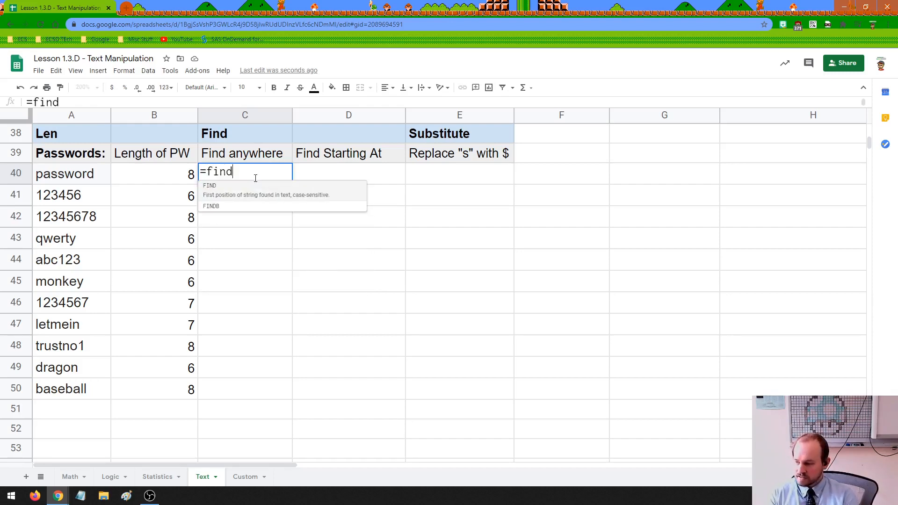
type("(")
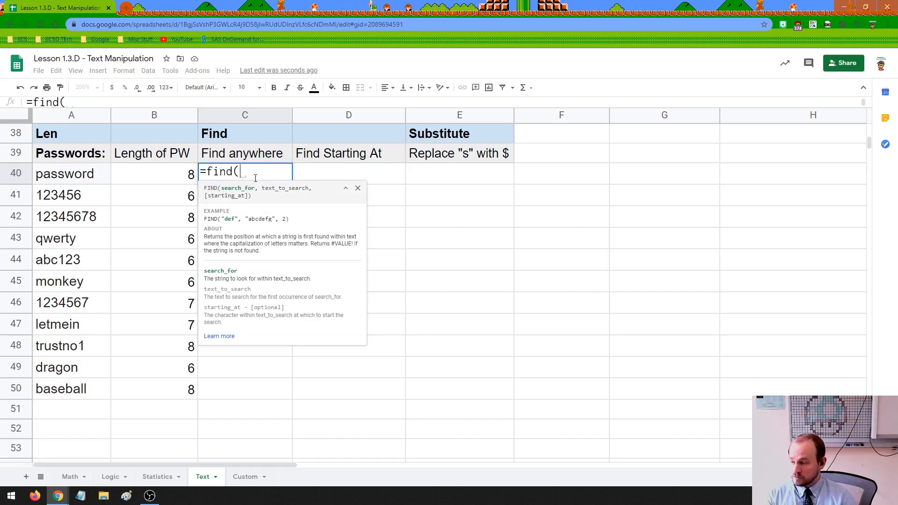
type("\"123")
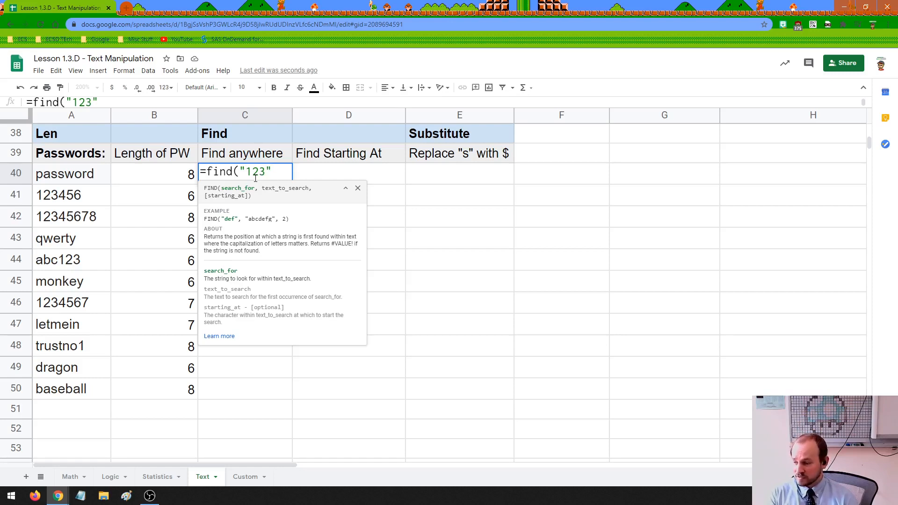
type(",")
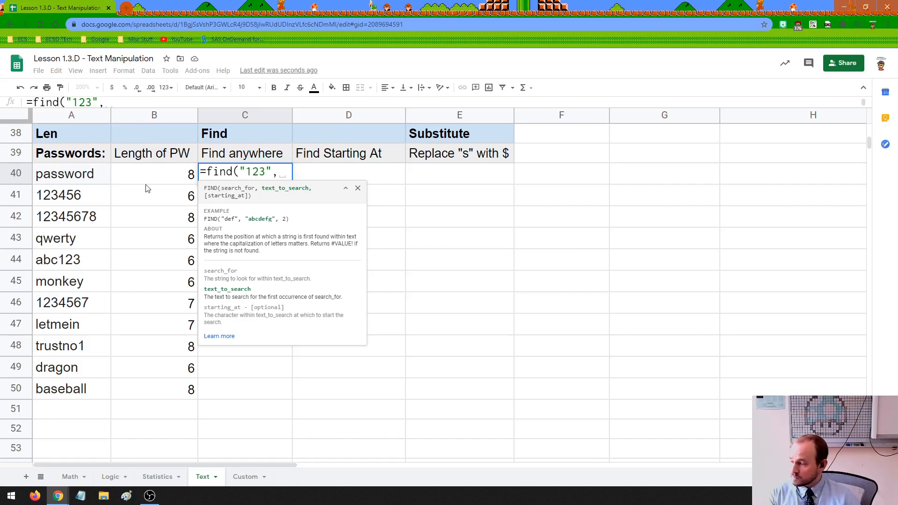
left_click(55, 180)
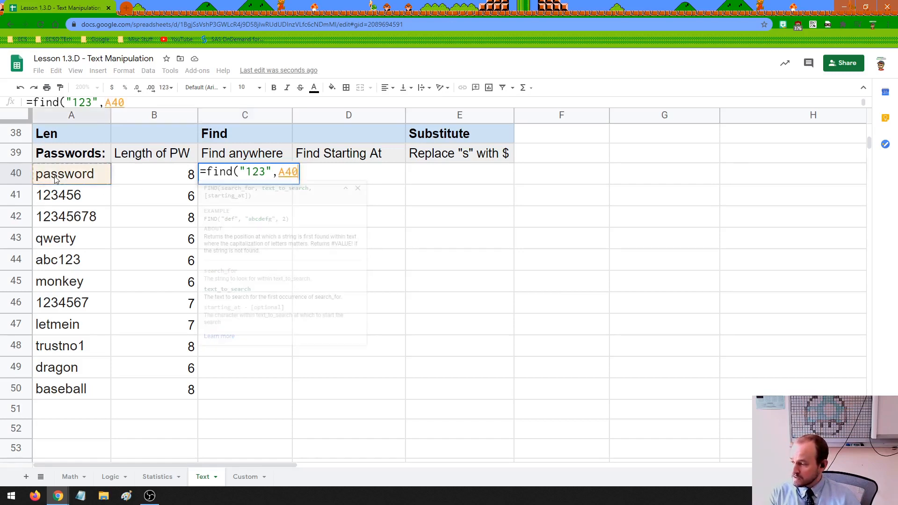
type(")")
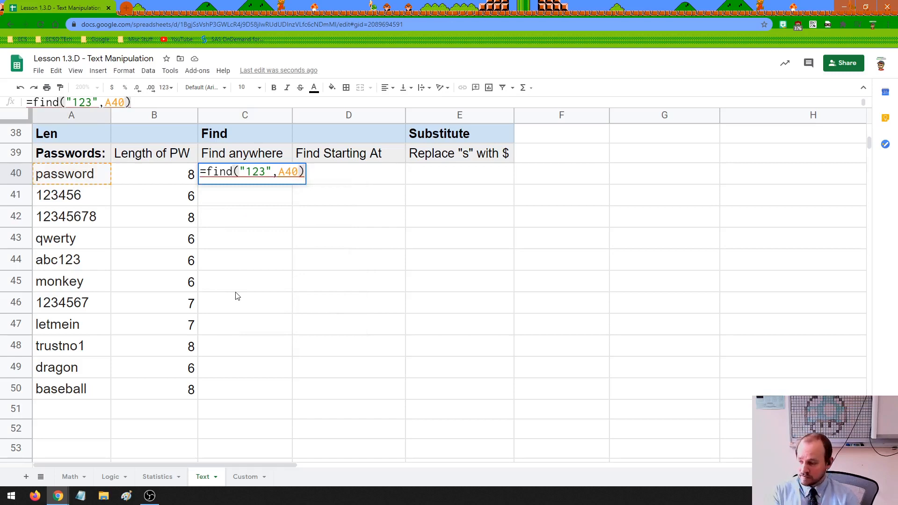
key("Return")
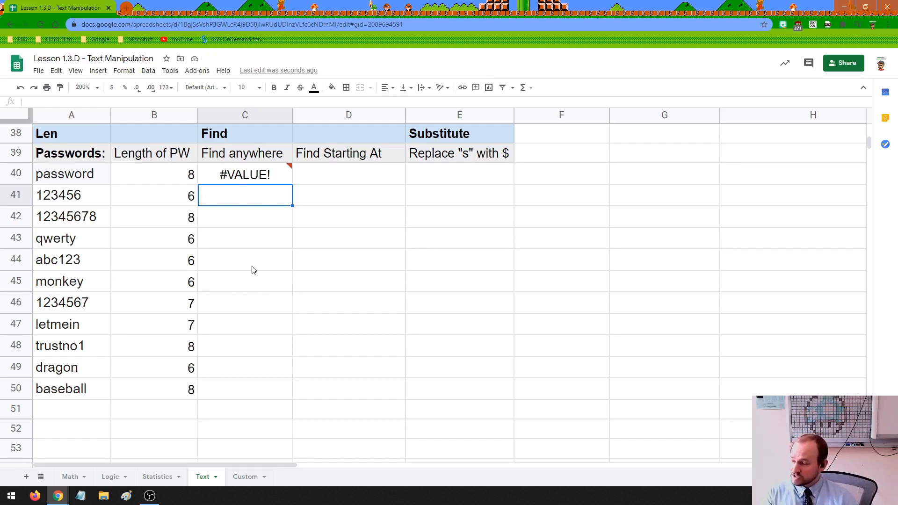
Reread C40's #VALUE! explanation that "123" isn't found within "password".
left_click(239, 182)
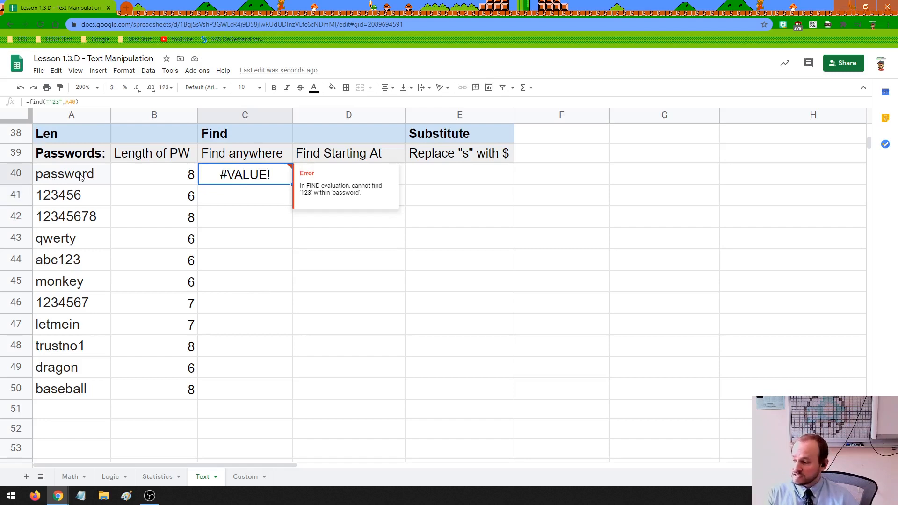
left_click(269, 186)
left_click(266, 180)
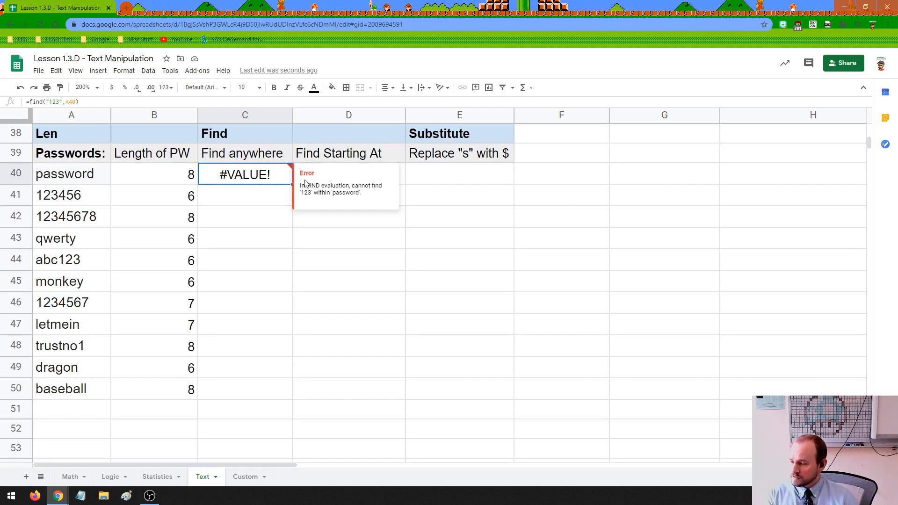
left_click(275, 201)
left_click(278, 182)
left_click_drag(291, 184, 291, 396)
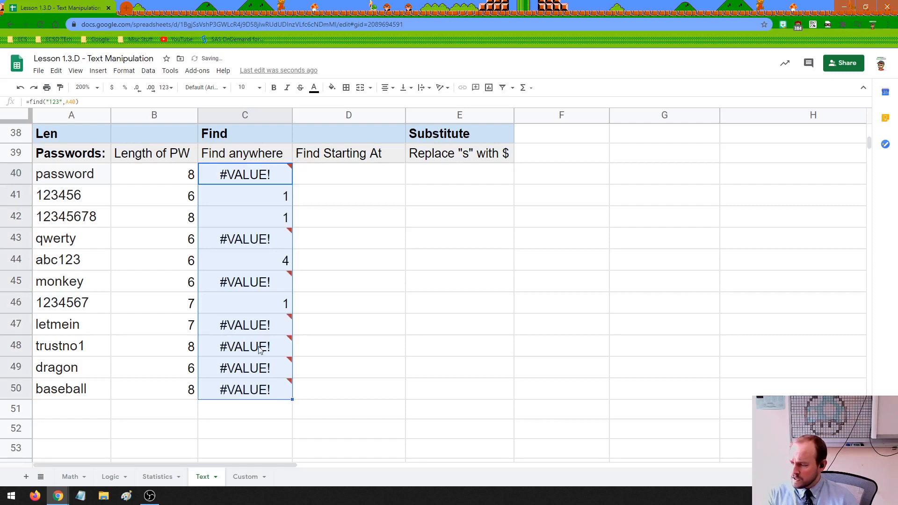
left_click(331, 281)
left_click(248, 238)
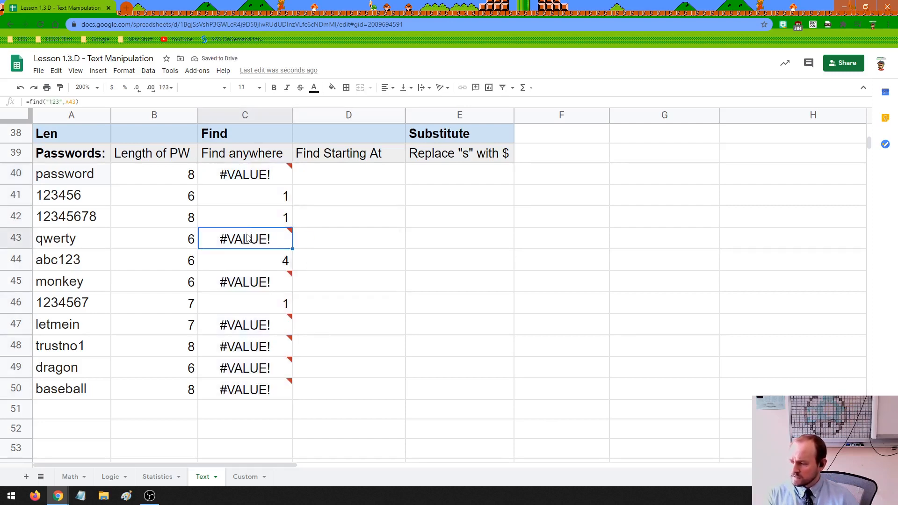
left_click(240, 262)
left_click(240, 330)
left_click(243, 348)
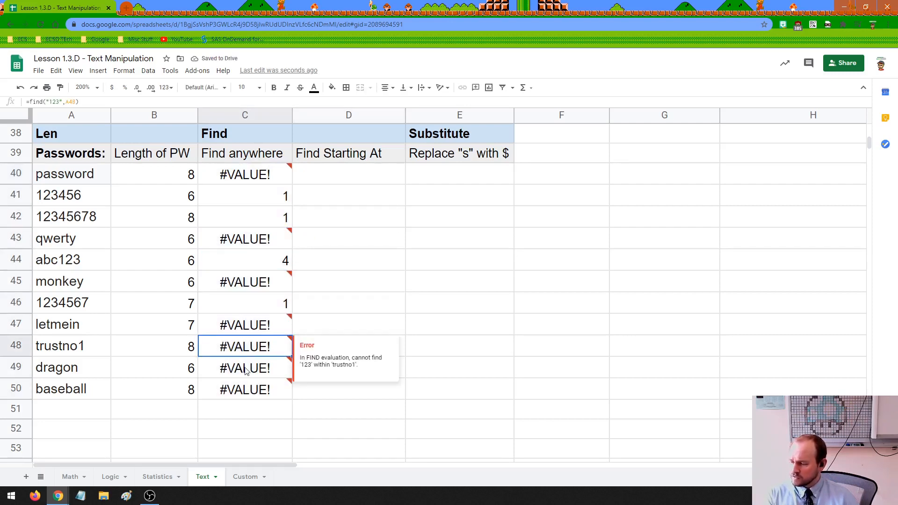
key("Down")
key("Down")
left_click(274, 302)
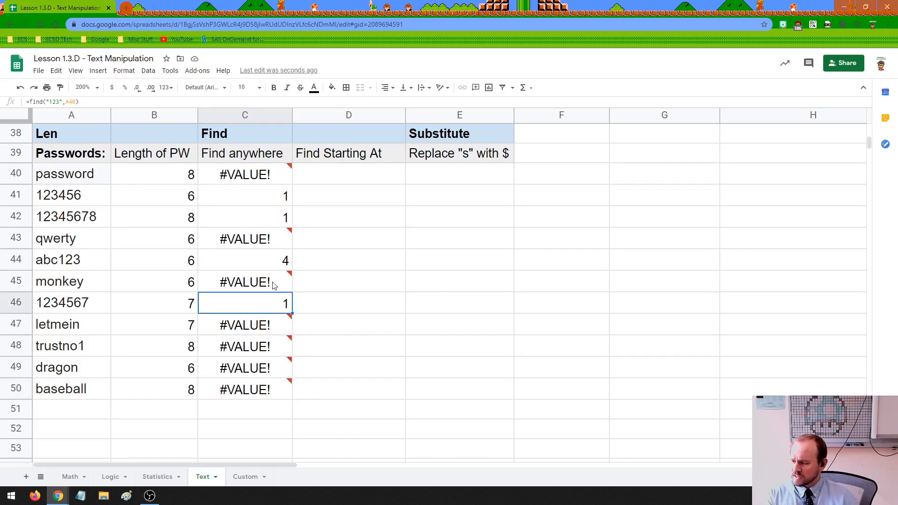
left_click(275, 264)
left_click(276, 218)
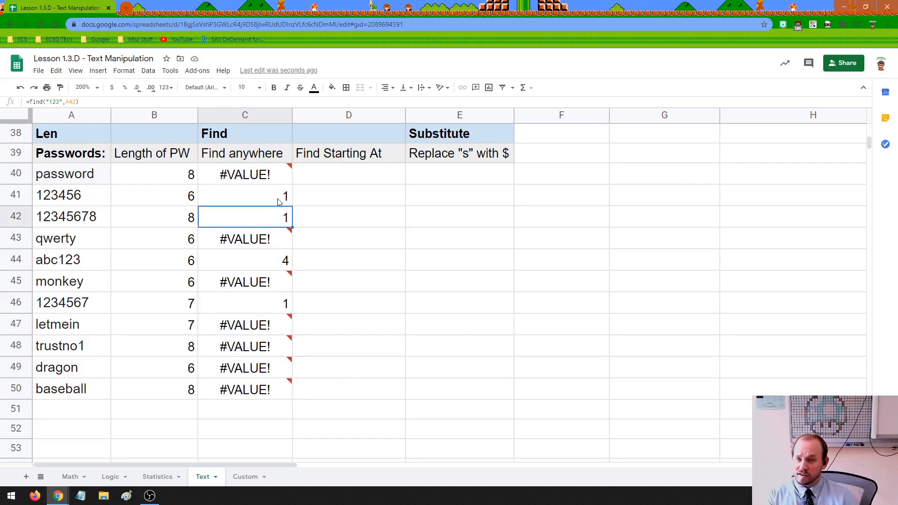
left_click(277, 202)
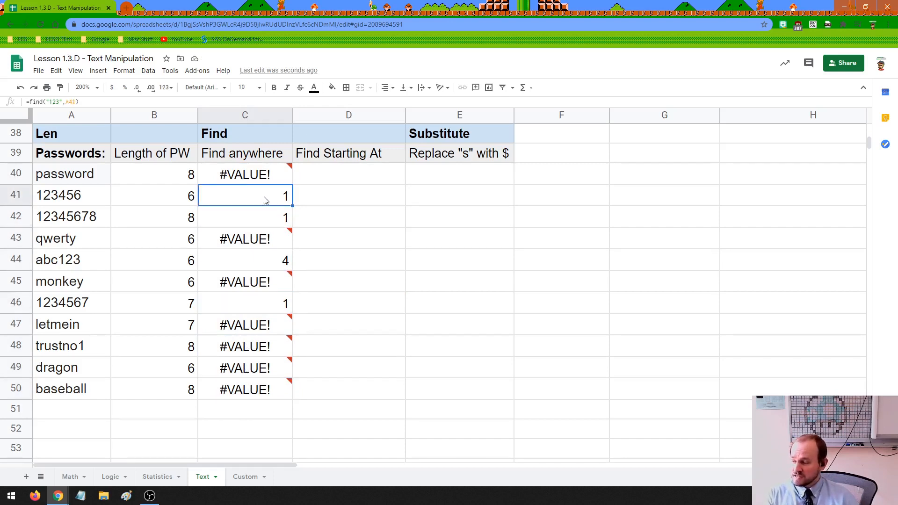
double_click(61, 194)
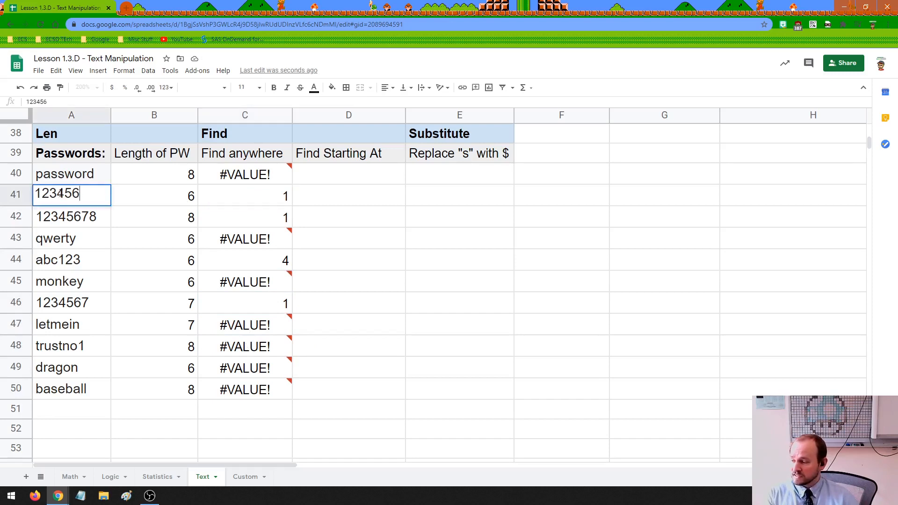
left_click(36, 194)
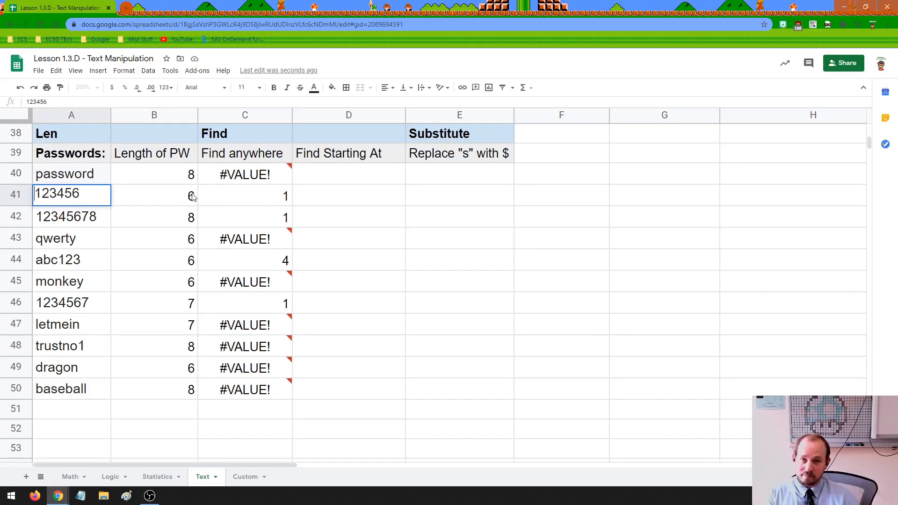
left_click(247, 203)
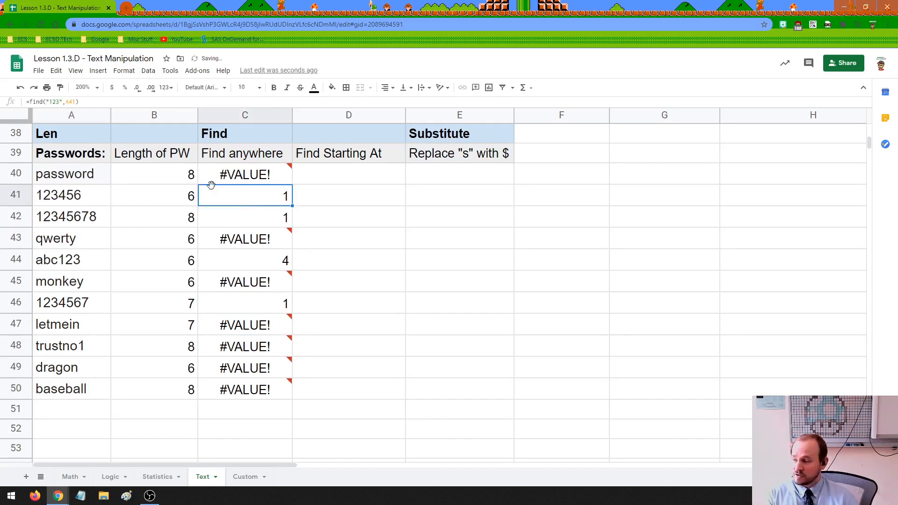
left_click(78, 197)
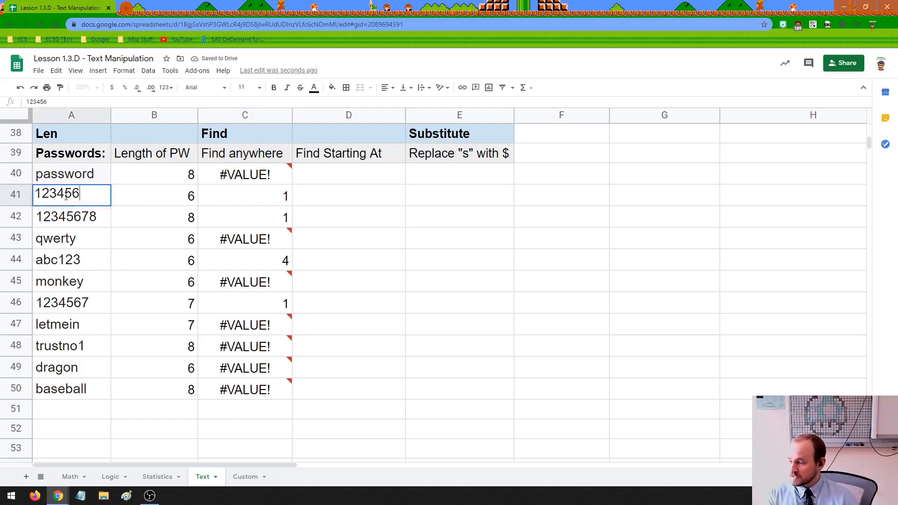
double_click(42, 195)
left_click_drag(42, 194, 36, 194)
left_click(215, 214)
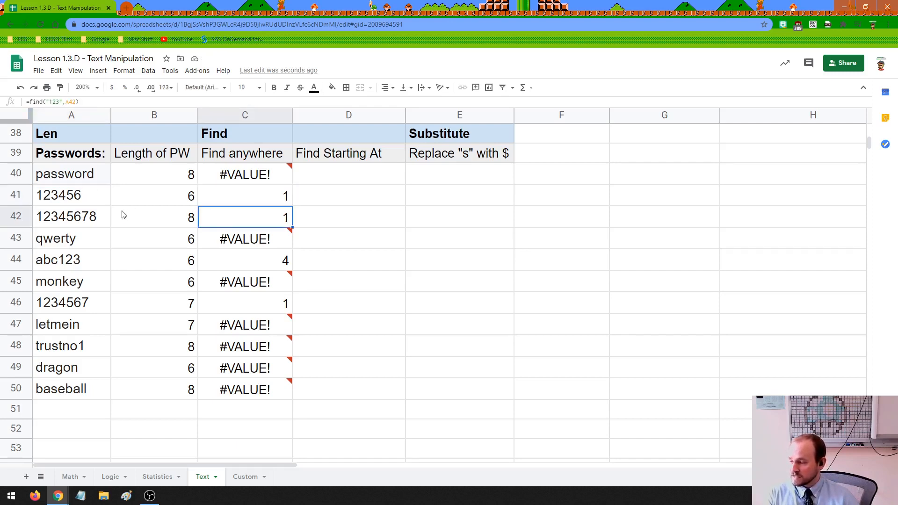
double_click(43, 214)
left_click_drag(35, 214, 57, 214)
left_click(69, 242)
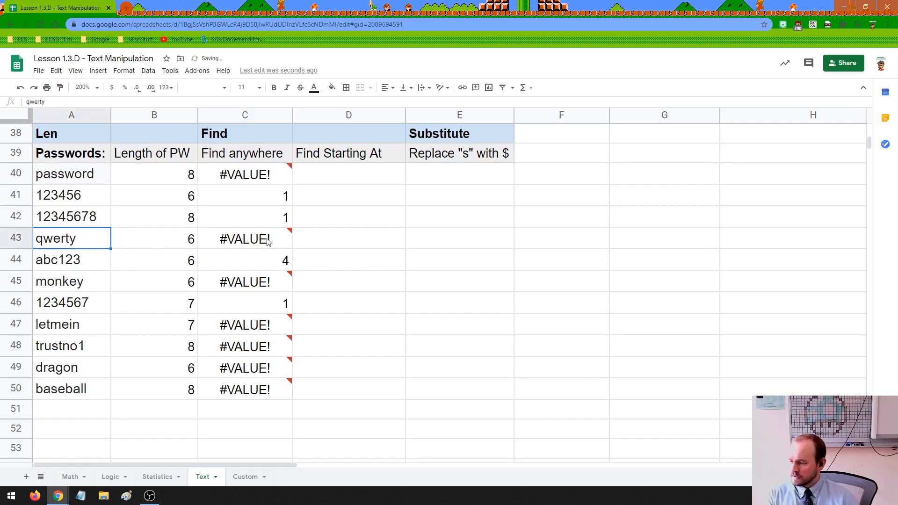
left_click(268, 241)
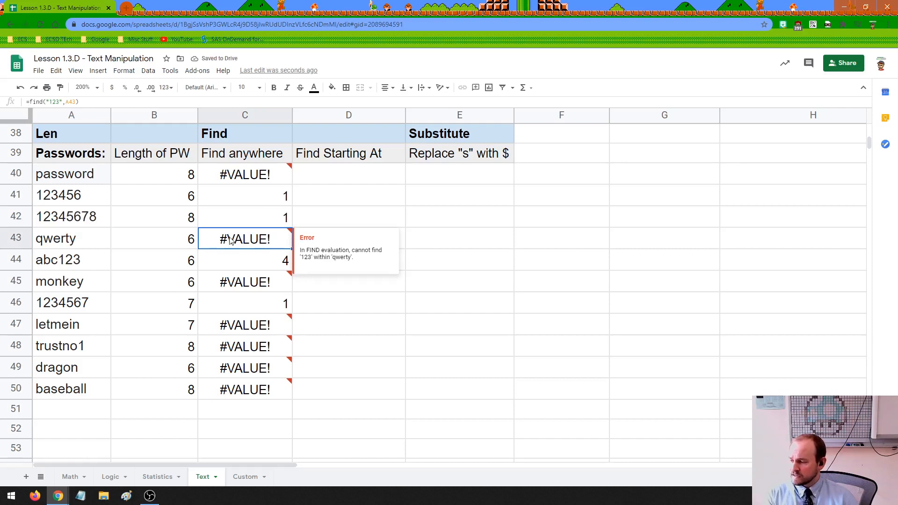
left_click(213, 264)
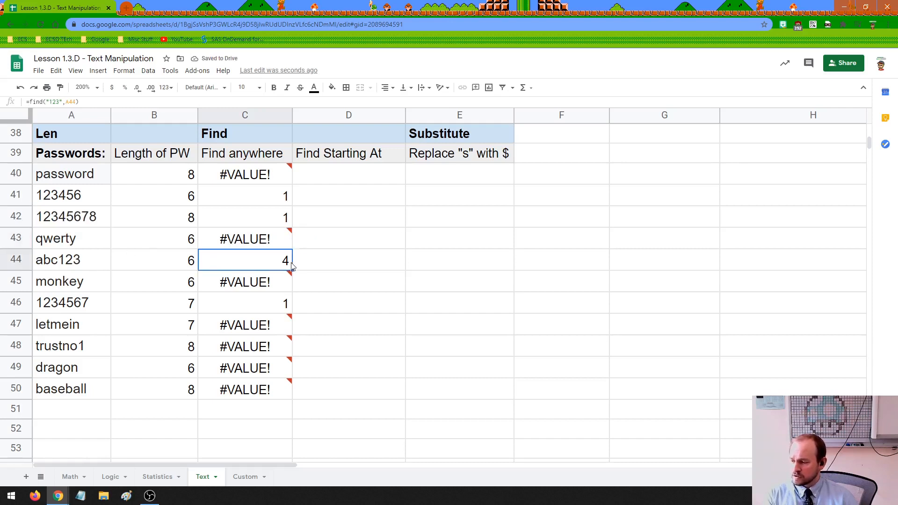
double_click(43, 257)
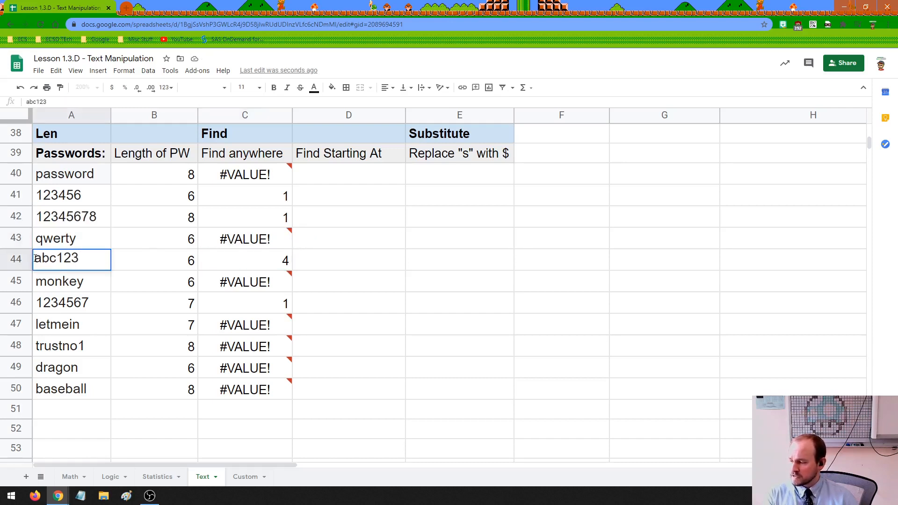
left_click_drag(35, 258, 57, 258)
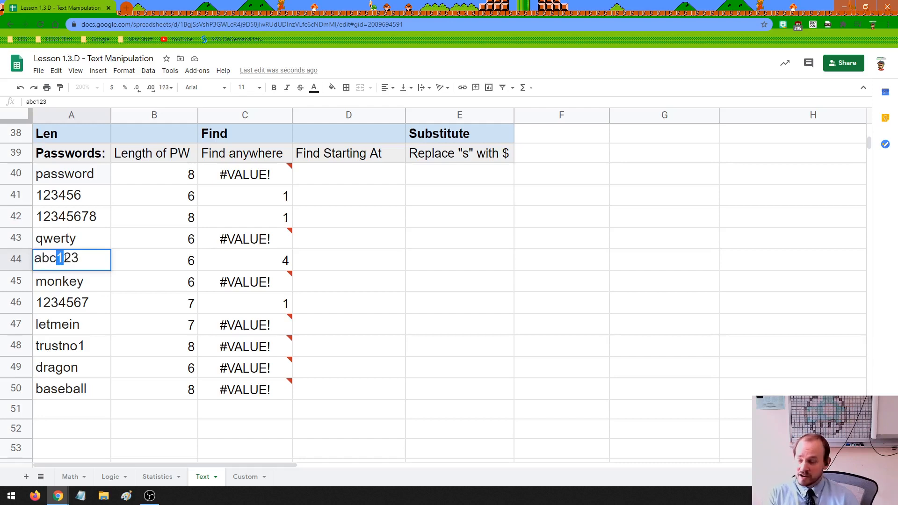
left_click(149, 261)
left_click(75, 260)
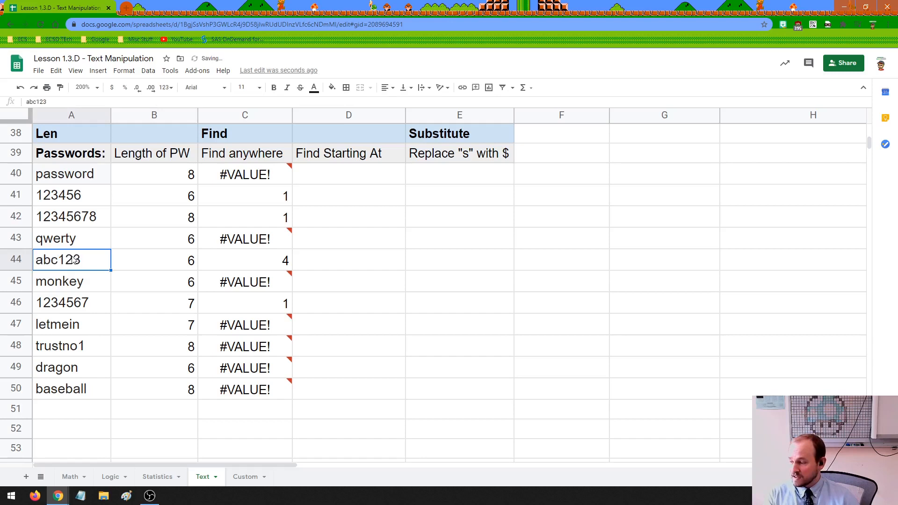
left_click(88, 284)
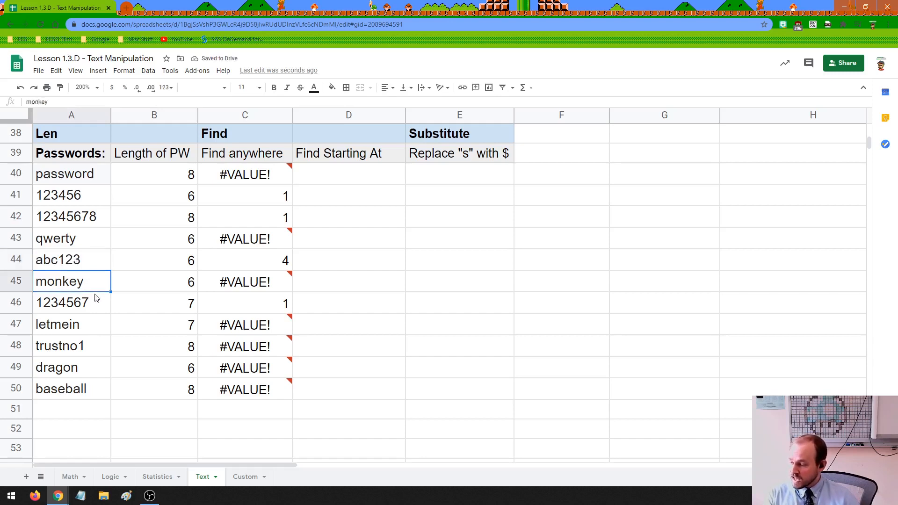
left_click(66, 308)
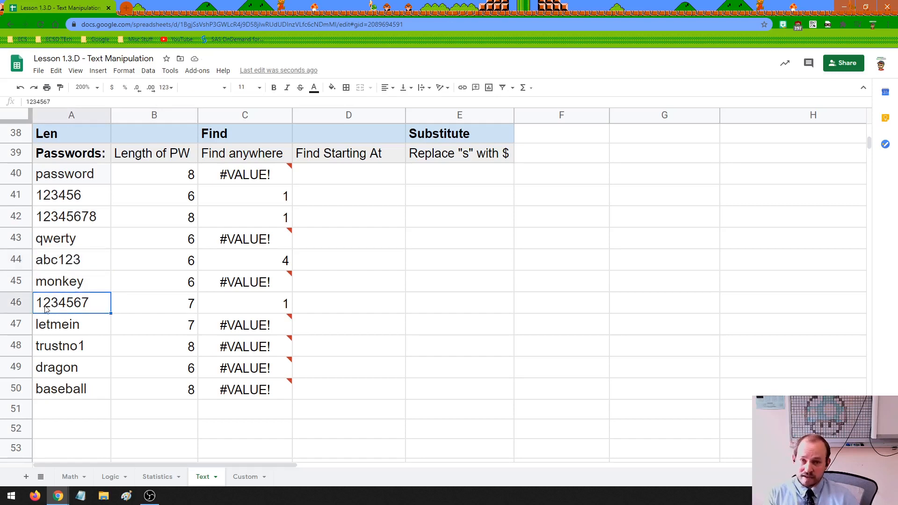
double_click(39, 304)
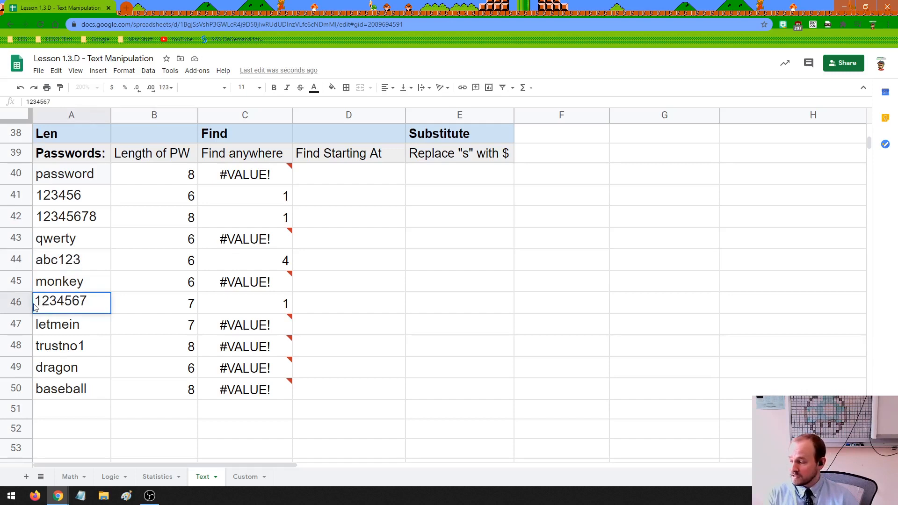
left_click(244, 306)
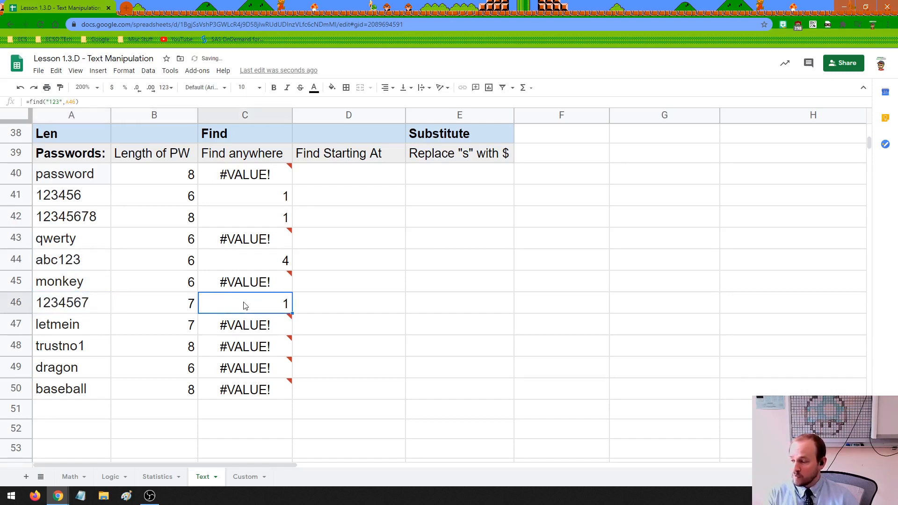
left_click(332, 174)
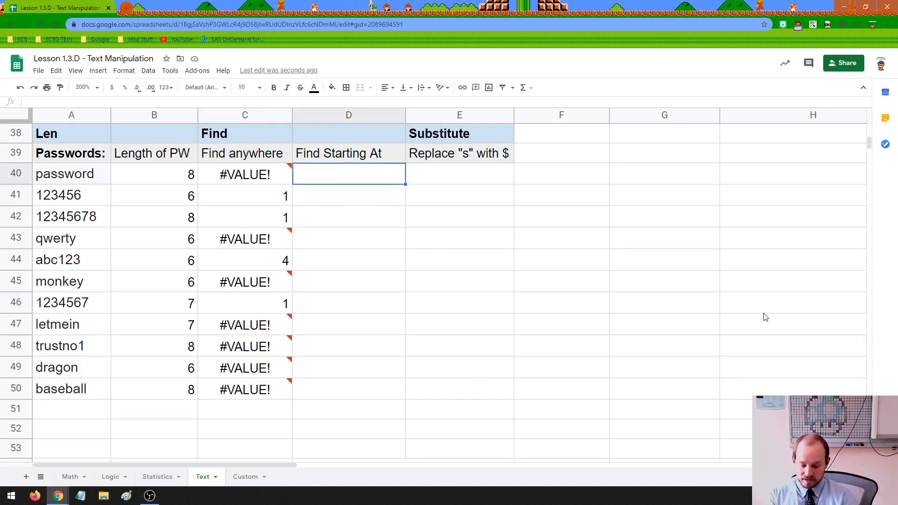
Enter =find("123",A40,2) in D40 and fill it down to D50.
type("=find")
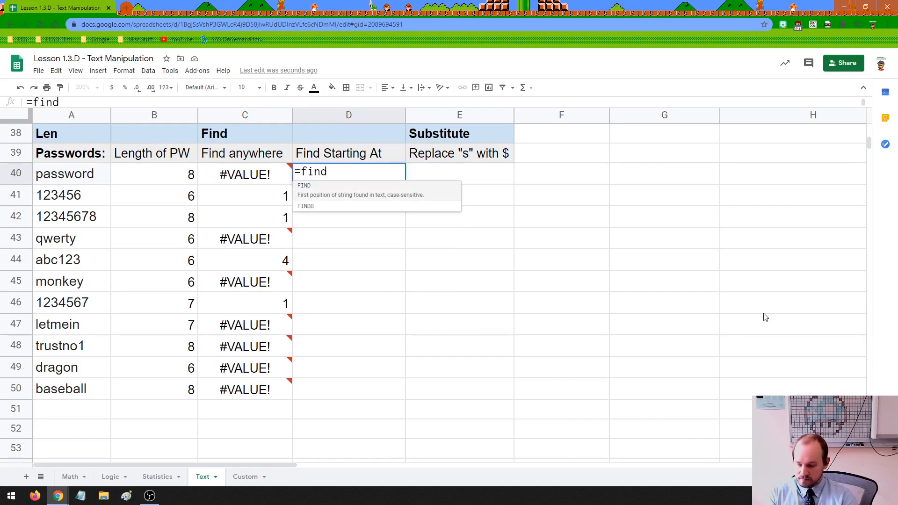
type("(")
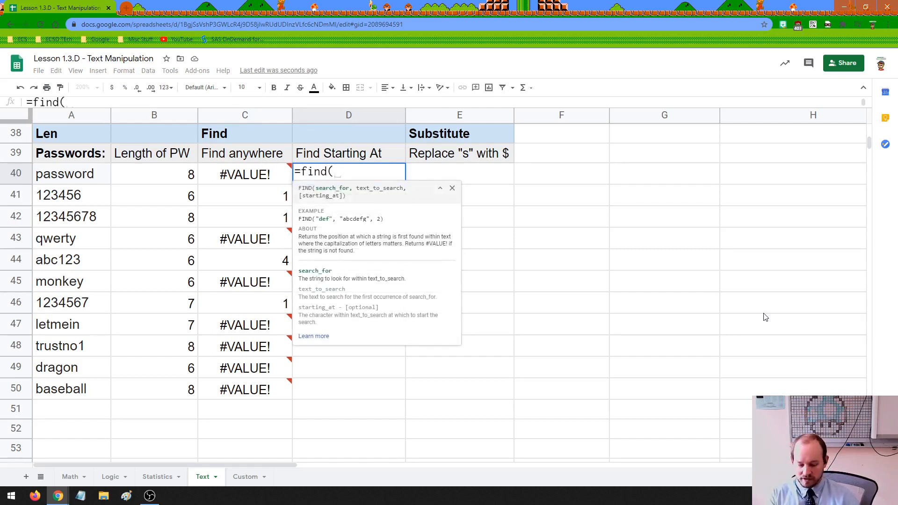
type("\"123")
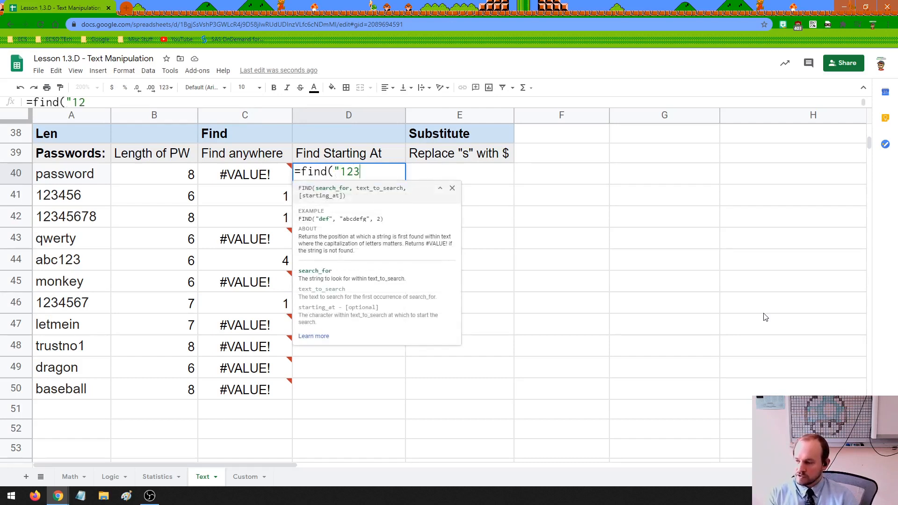
type("\"")
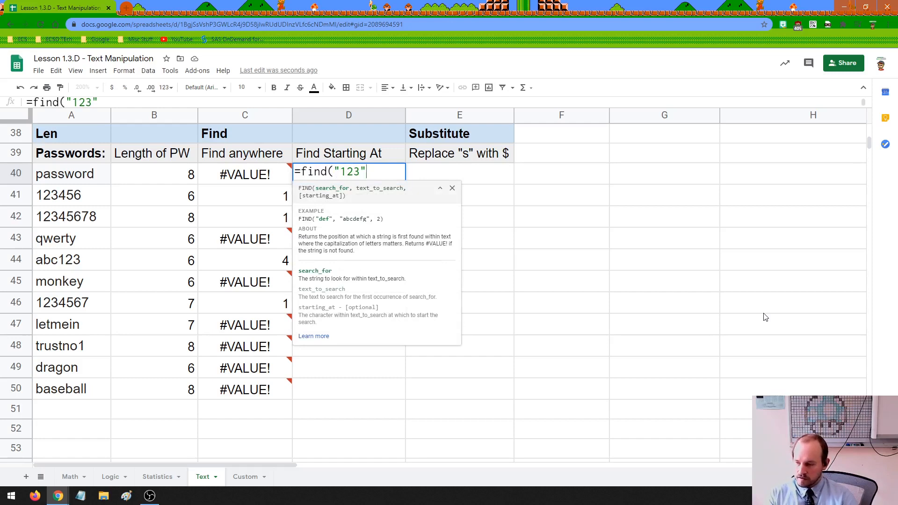
type(",")
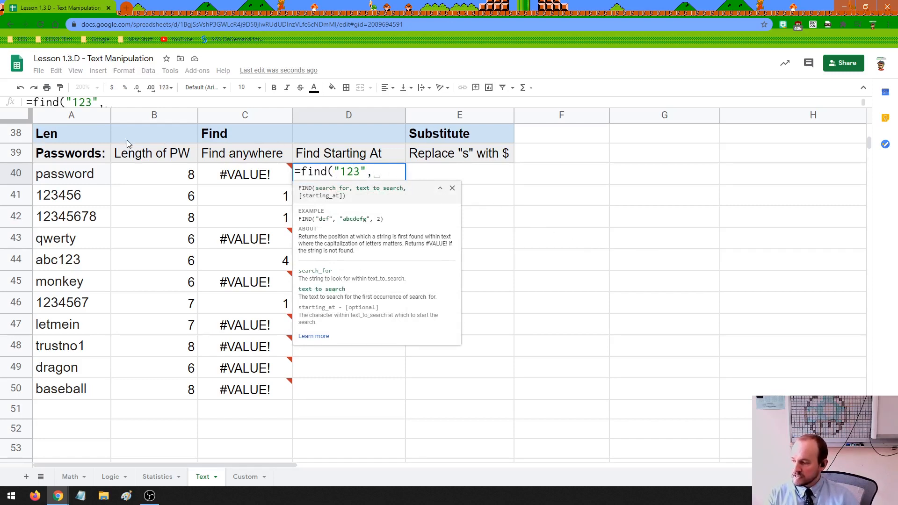
left_click(81, 172)
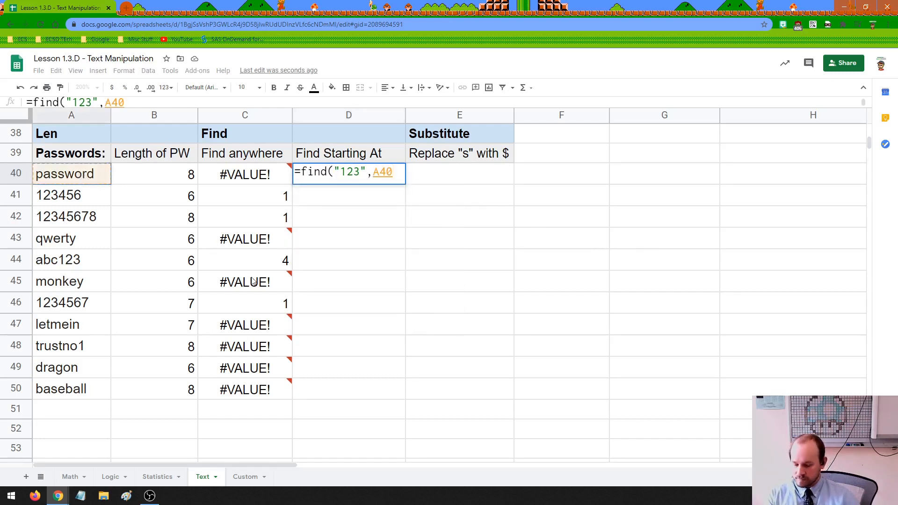
type(",")
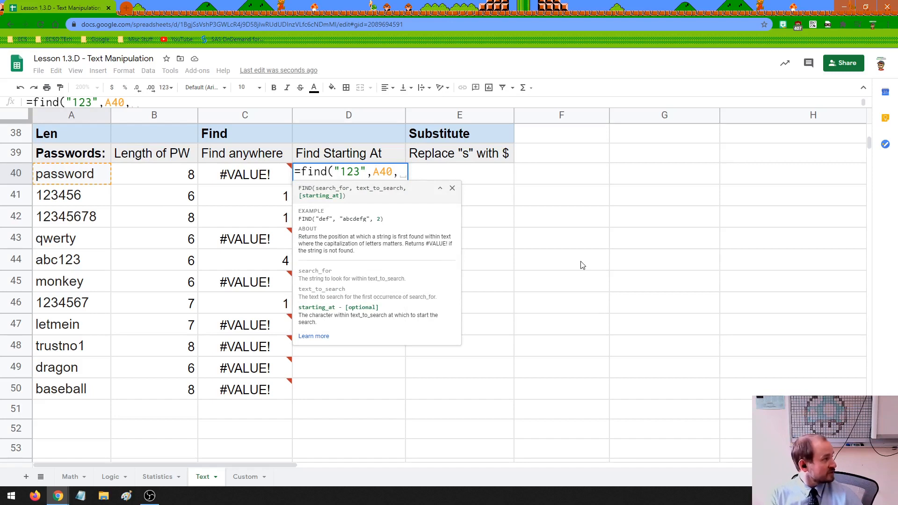
type("2")
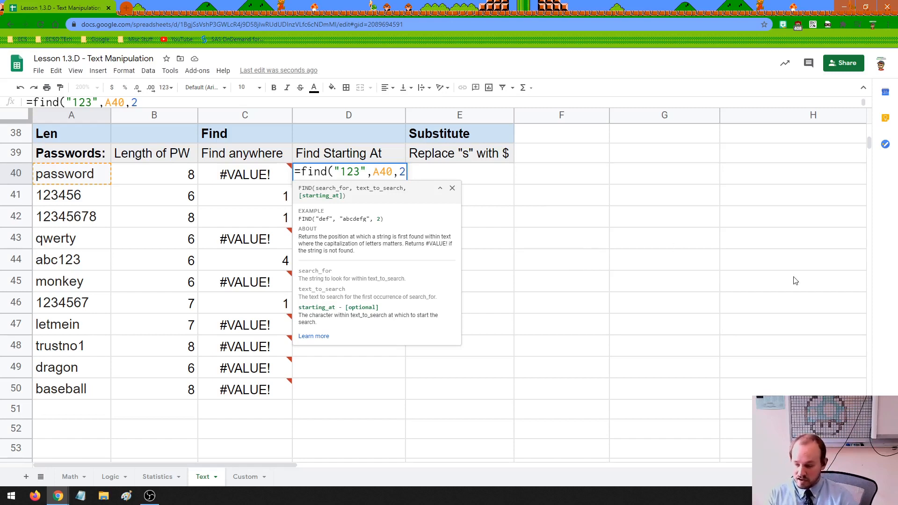
type(")")
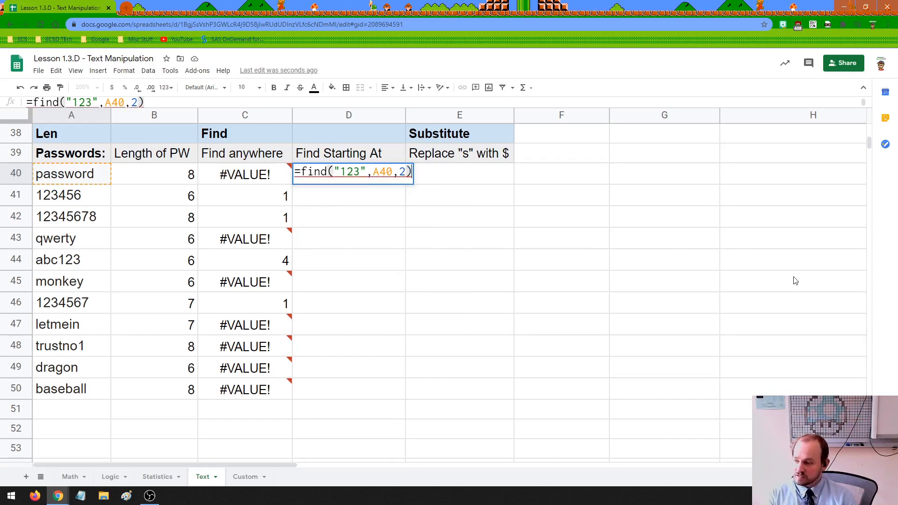
key("Return")
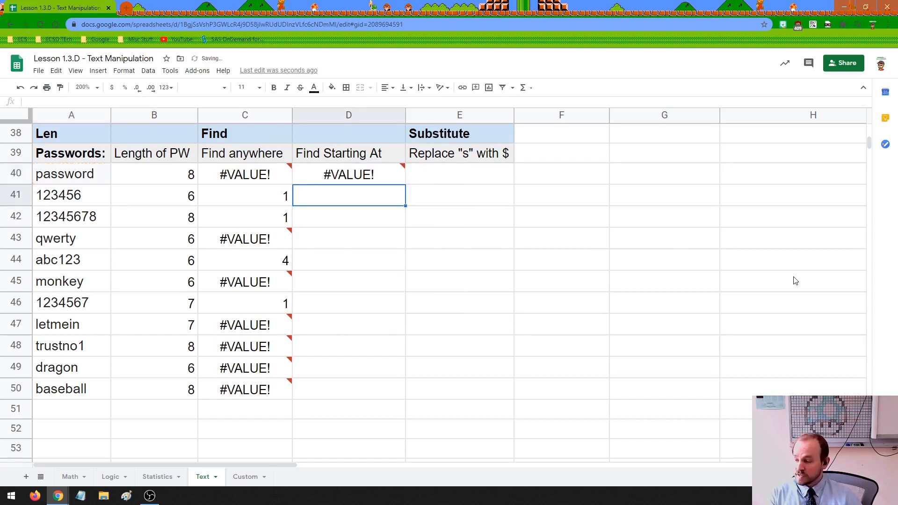
left_click(379, 177)
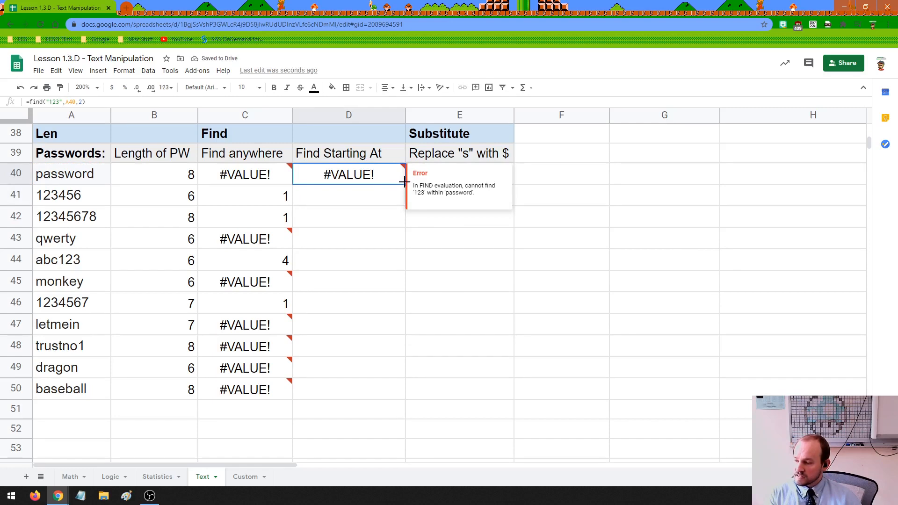
left_click_drag(405, 184, 403, 388)
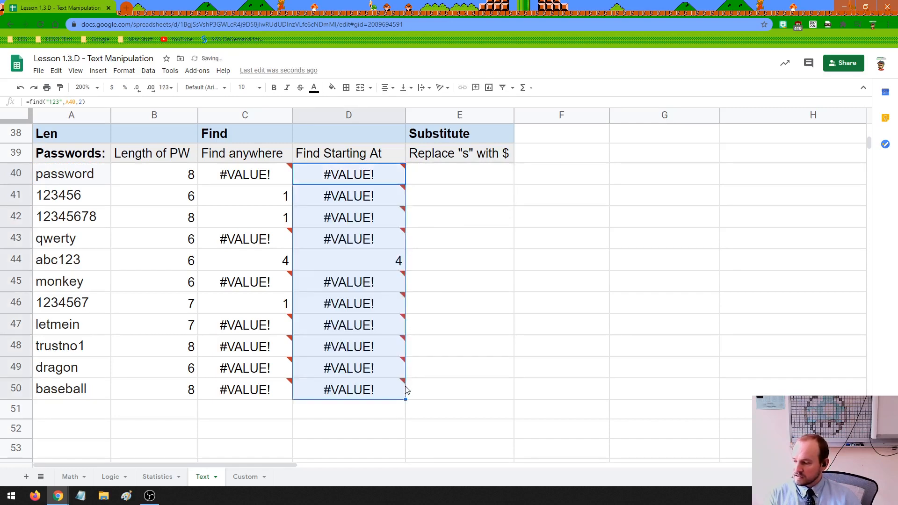
left_click(364, 260)
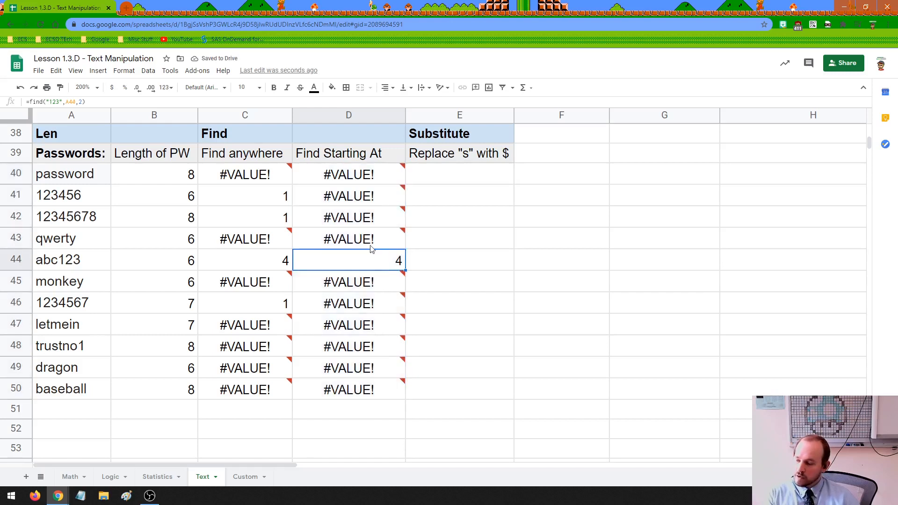
double_click(326, 237)
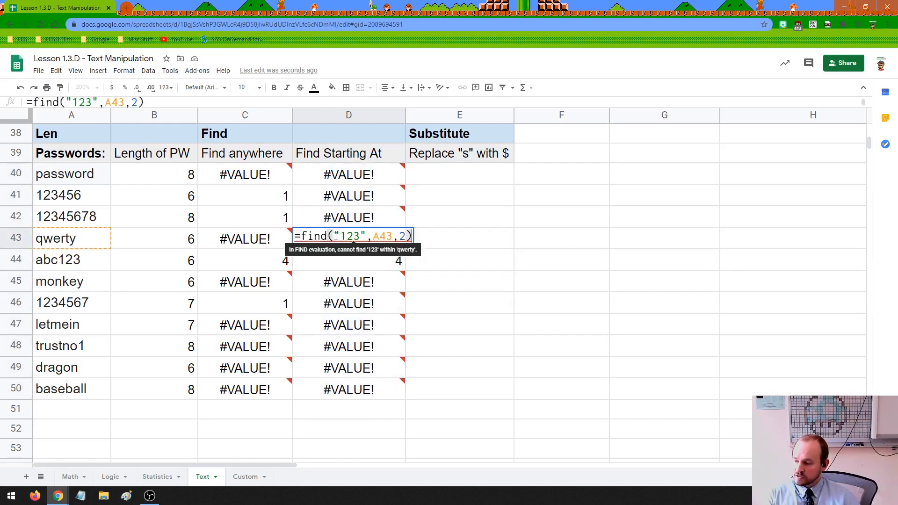
left_click_drag(335, 235, 365, 235)
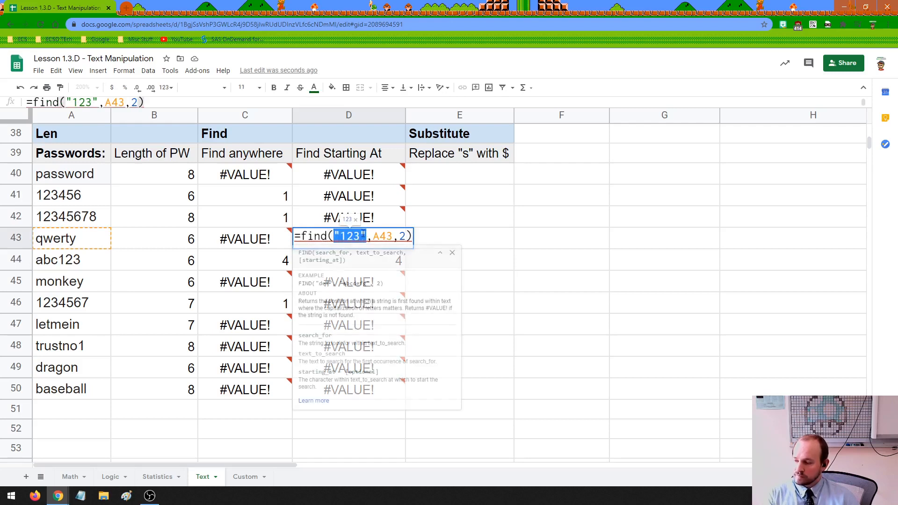
double_click(382, 236)
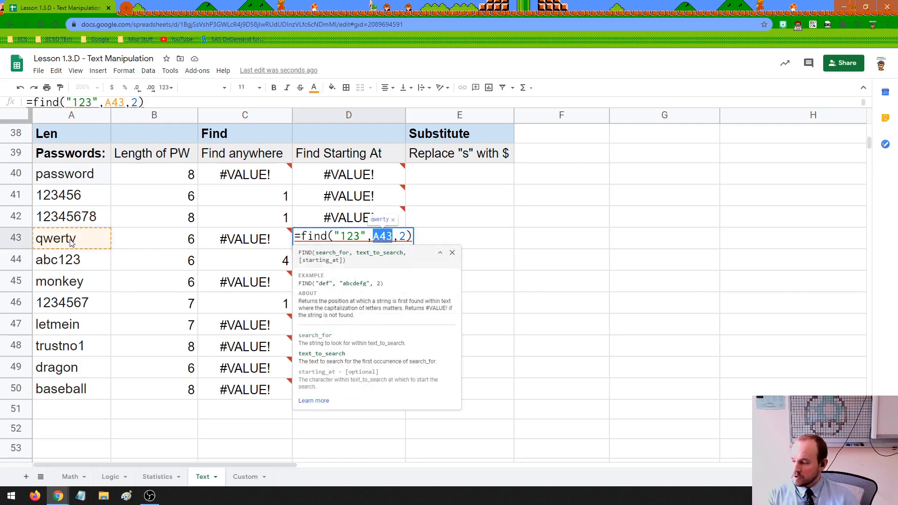
double_click(402, 236)
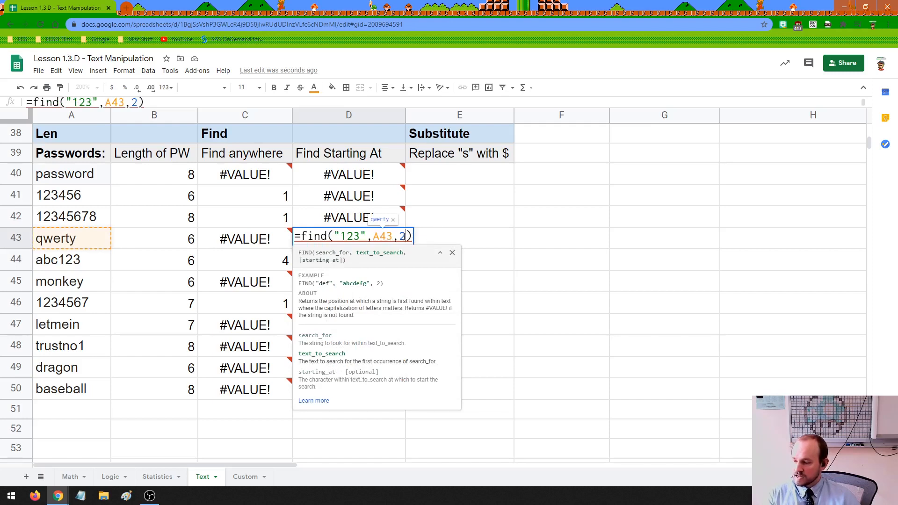
left_click(424, 205)
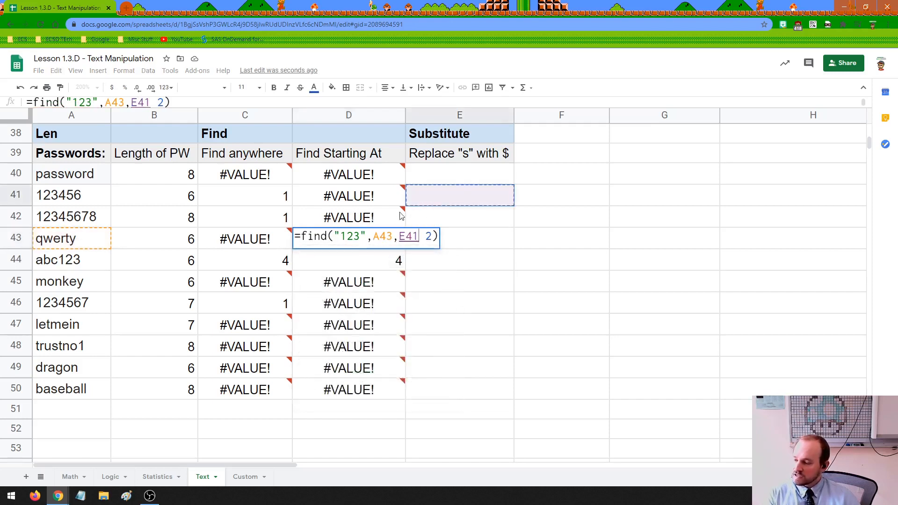
key("ctrl+z")
left_click(415, 262)
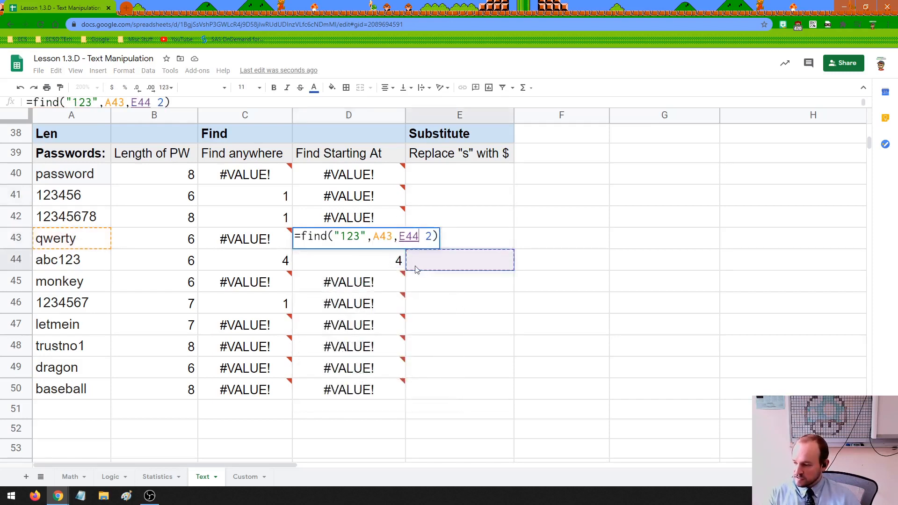
key("ctrl+z")
key("Return")
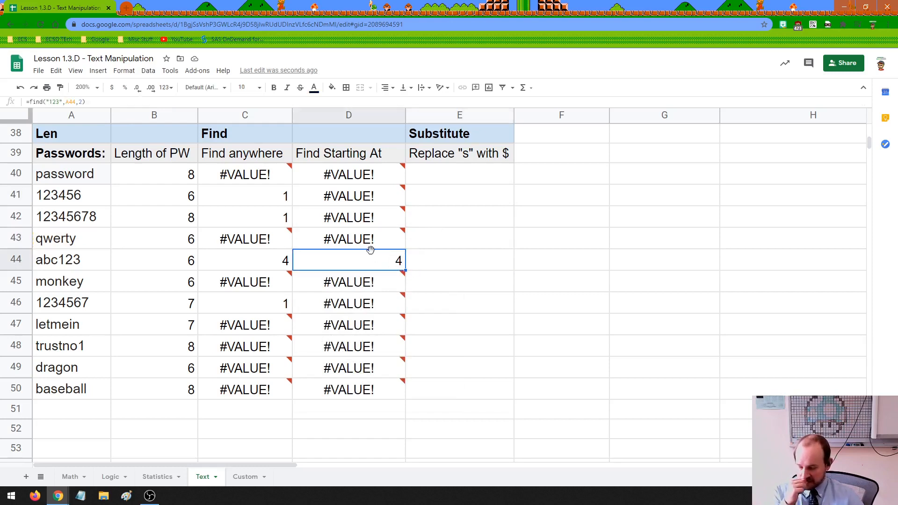
left_click(60, 200)
double_click(43, 201)
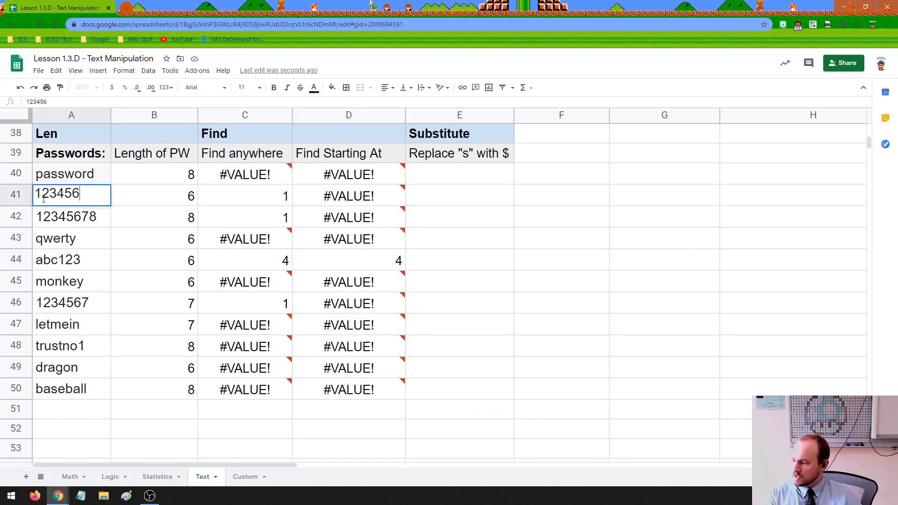
left_click_drag(40, 193, 45, 195)
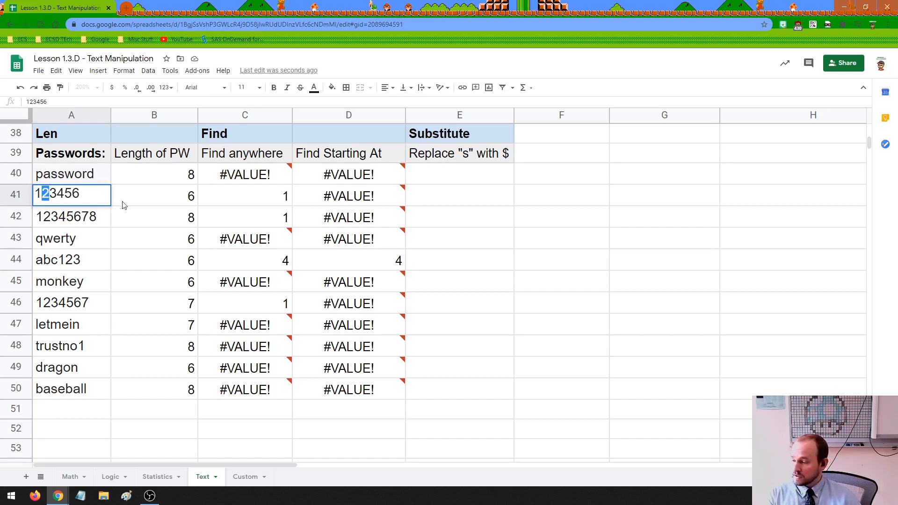
left_click(354, 201)
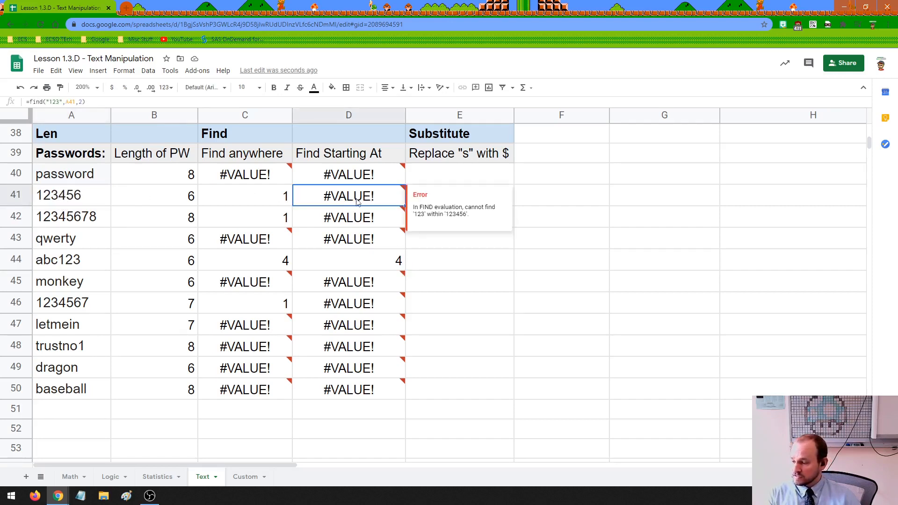
double_click(346, 174)
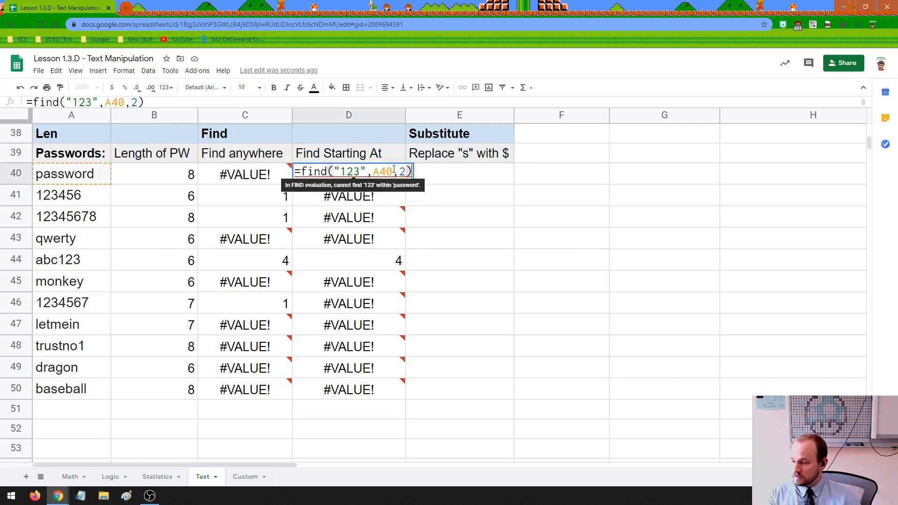
Change D40's starting position from 2 to 4, counting the letters of password.
double_click(403, 171)
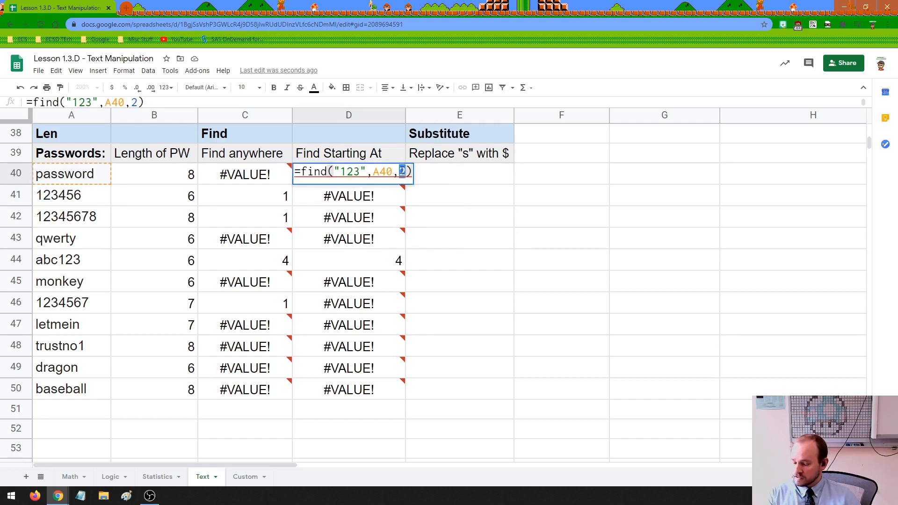
type("4")
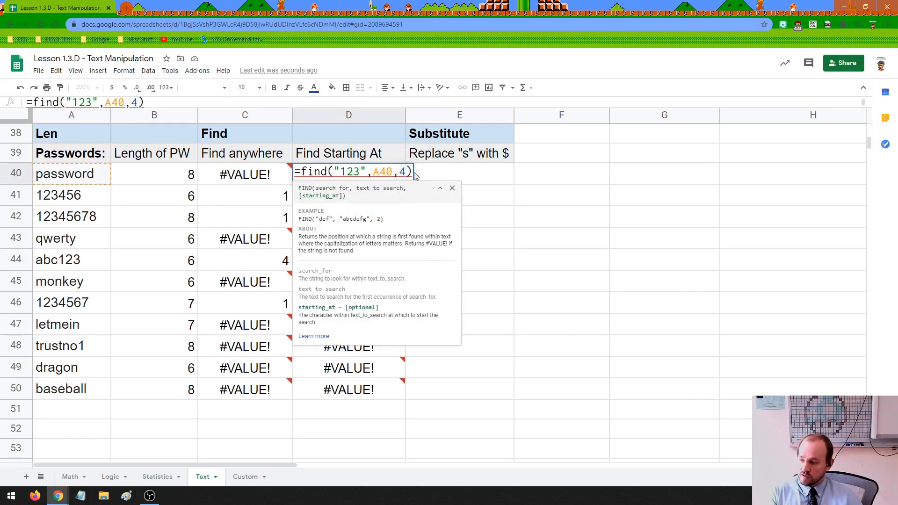
left_click(91, 181)
double_click(49, 181)
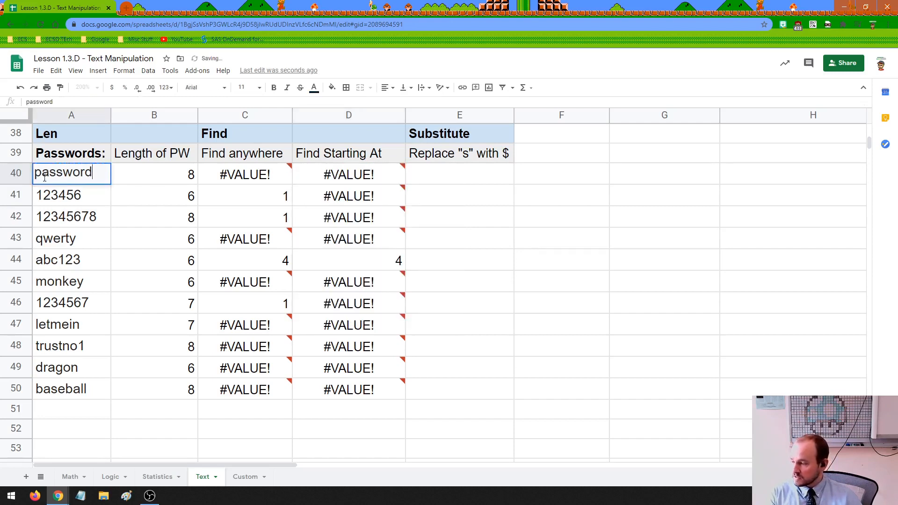
left_click_drag(35, 174, 60, 174)
left_click(70, 172)
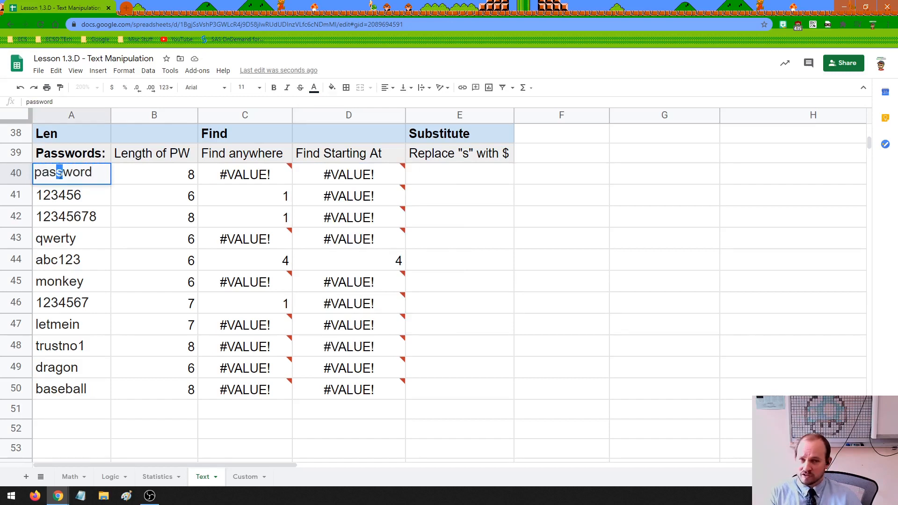
Fill D40's updated formula down to D50 and inspect D44's result for abc123.
left_click(354, 175)
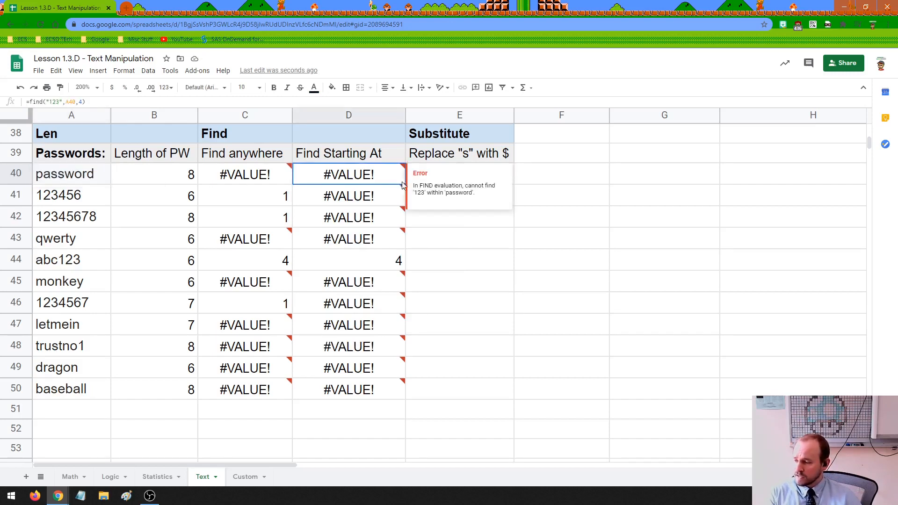
left_click_drag(404, 184, 398, 391)
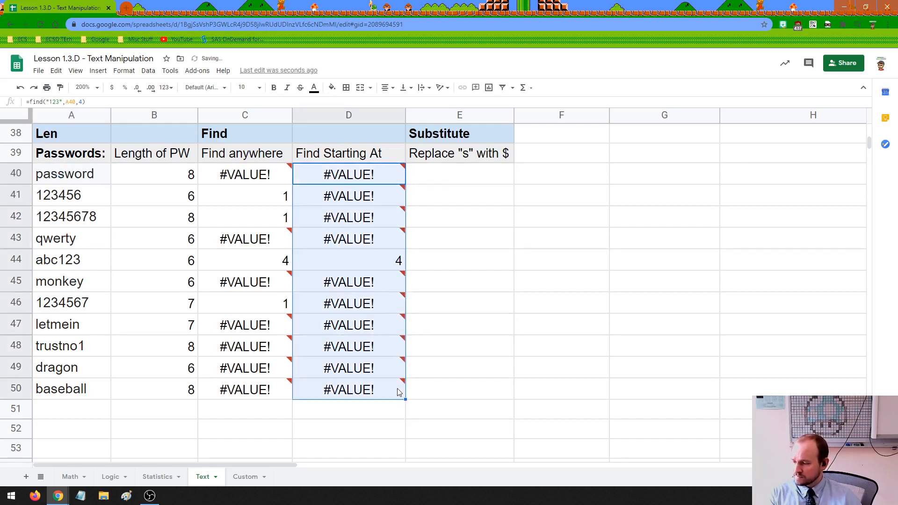
left_click(384, 261)
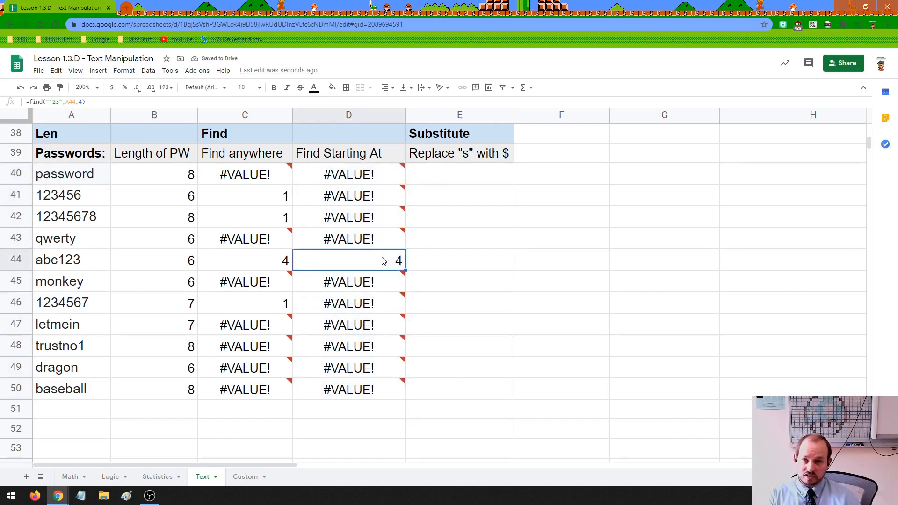
double_click(383, 258)
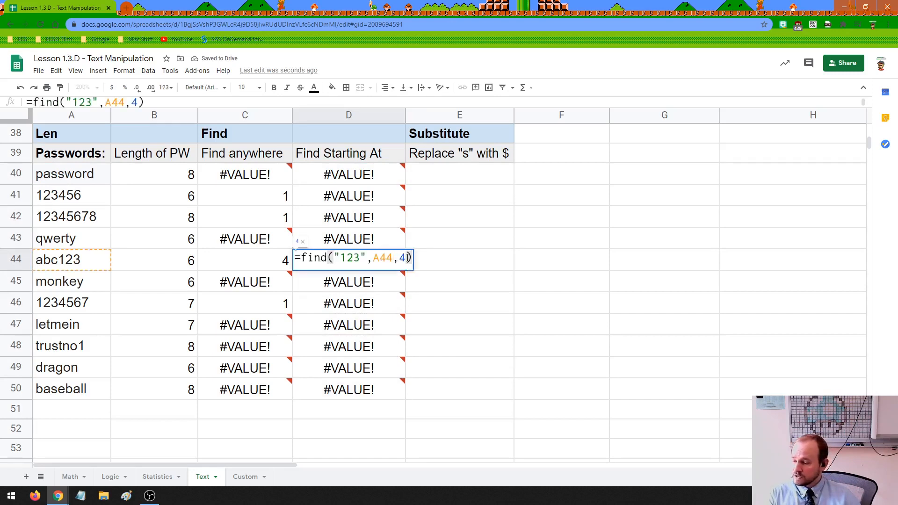
left_click(381, 240)
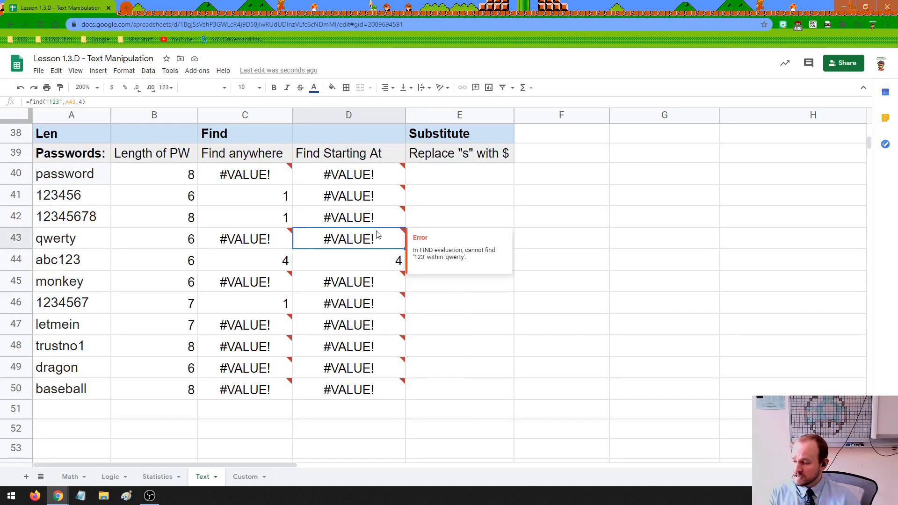
Test D44 with starting position 5 and see abc123 return #VALUE!
double_click(386, 260)
left_click(438, 258)
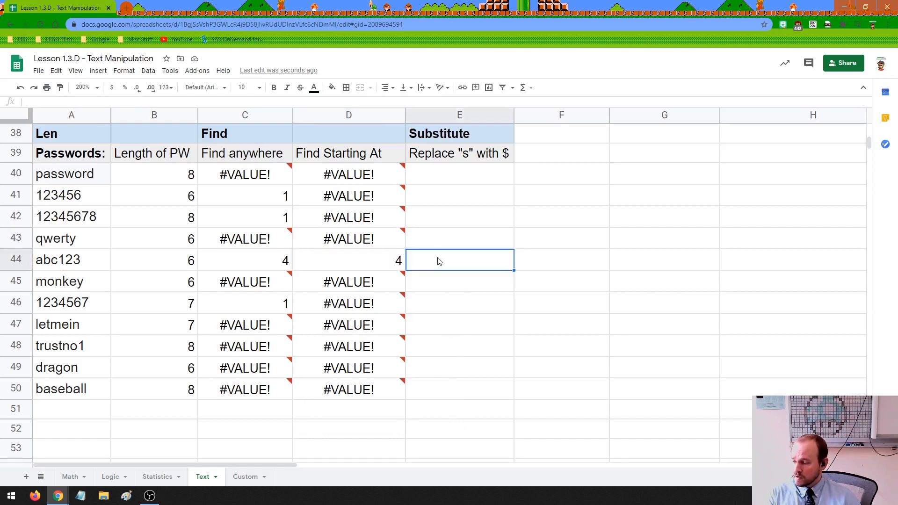
left_click(387, 260)
double_click(393, 260)
double_click(403, 258)
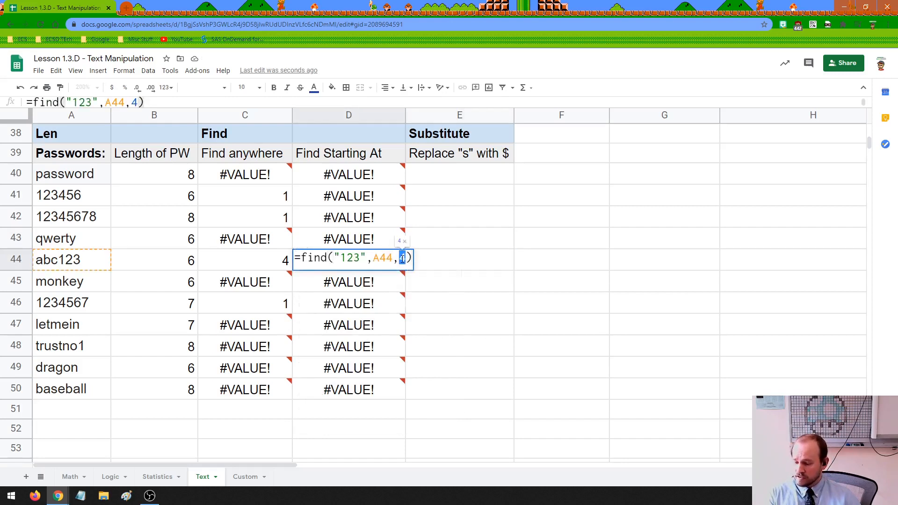
type("5")
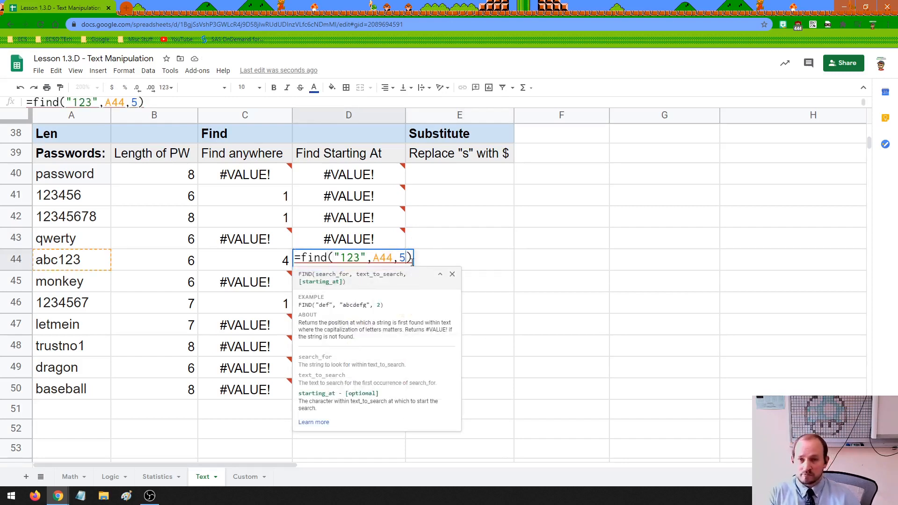
key("Return")
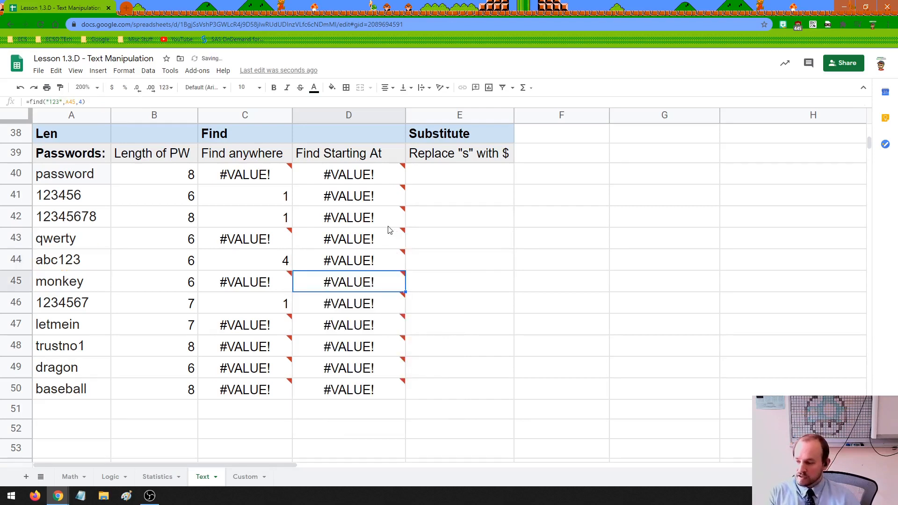
left_click(46, 263)
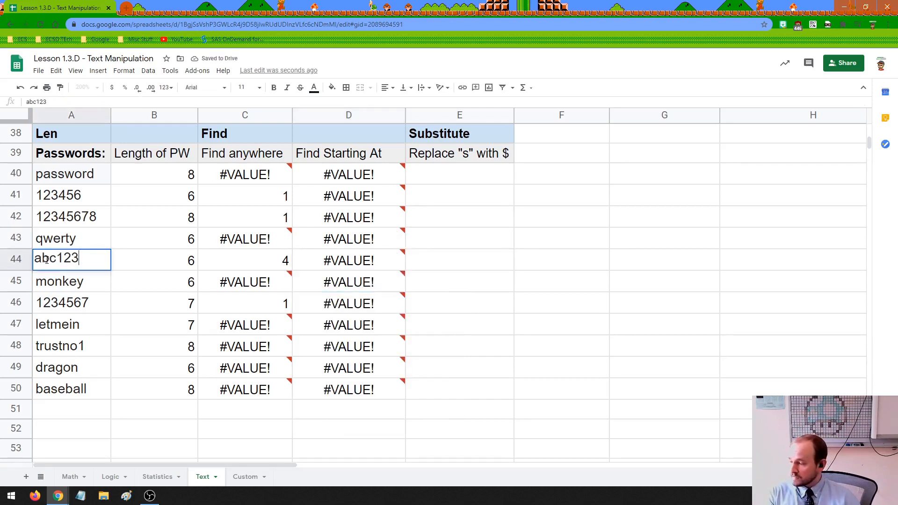
double_click(42, 259)
left_click_drag(41, 259, 69, 259)
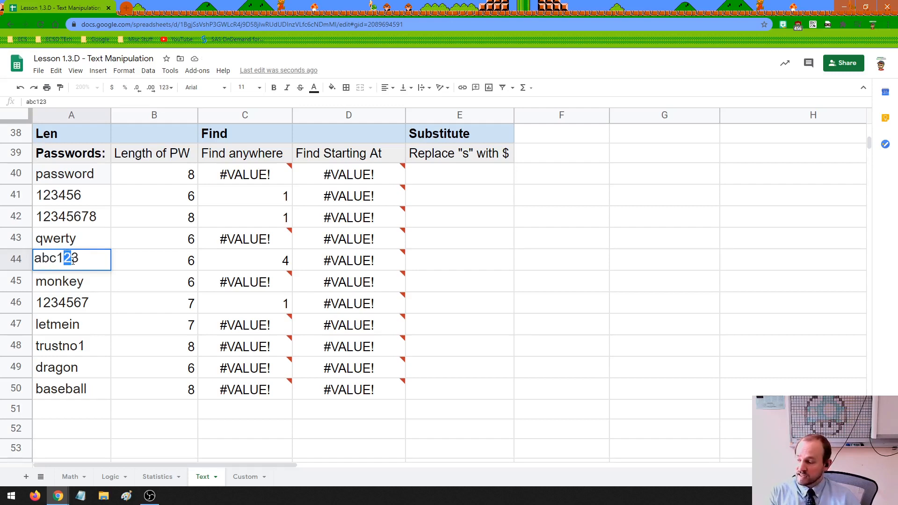
left_click(365, 253)
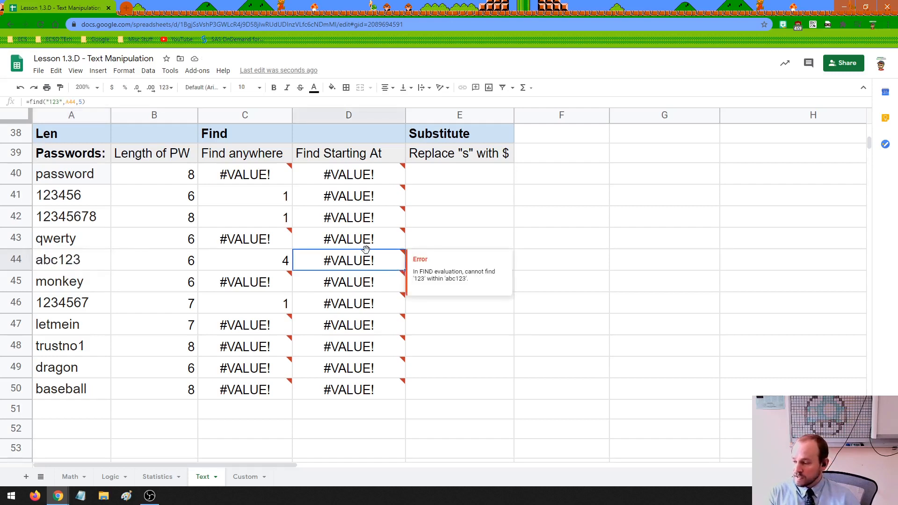
Restore D44's starting position to 4 so abc123 returns 4.
double_click(372, 252)
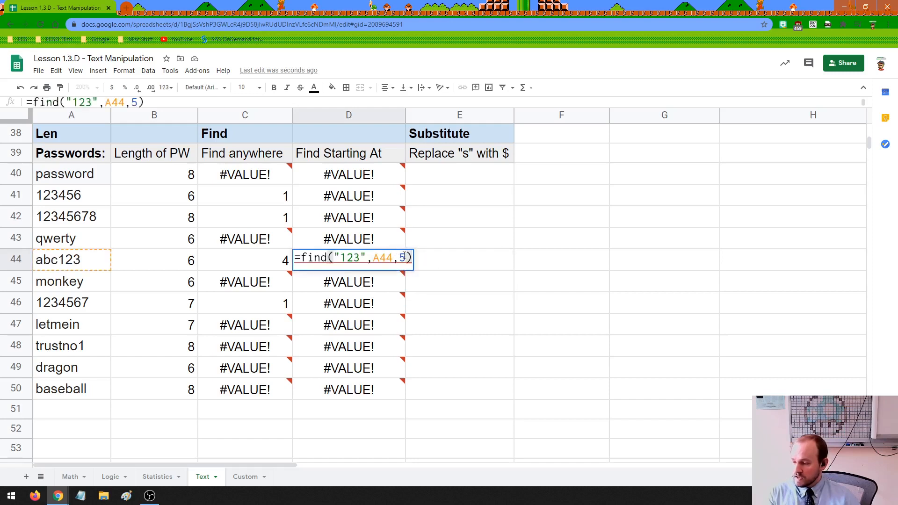
double_click(403, 256)
type("4")
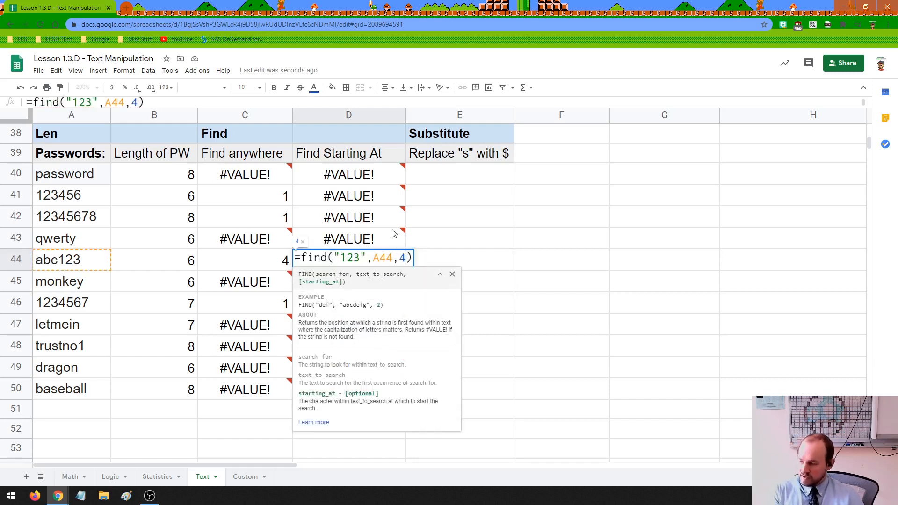
key("Return")
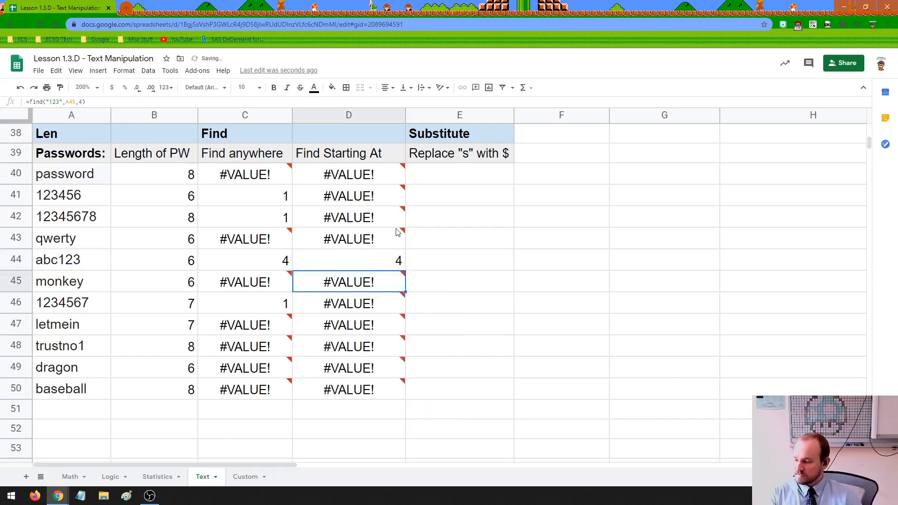
left_click(355, 264)
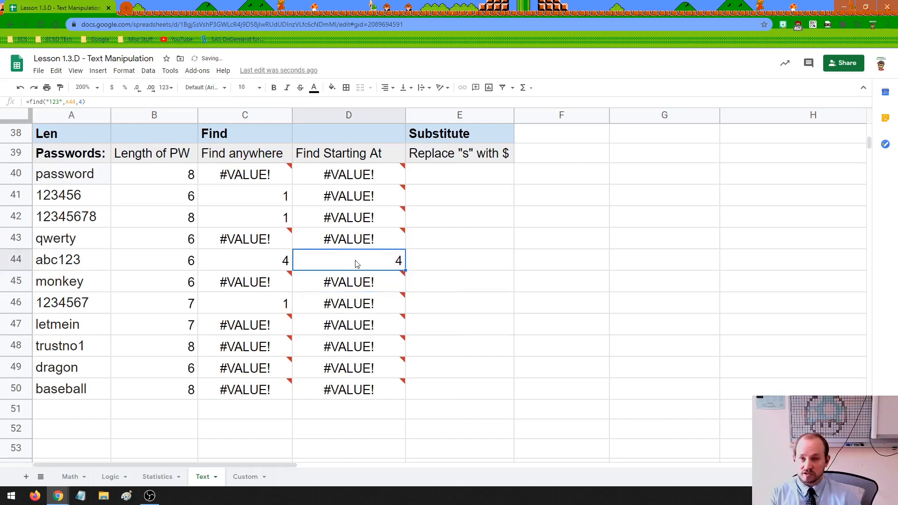
left_click(252, 155)
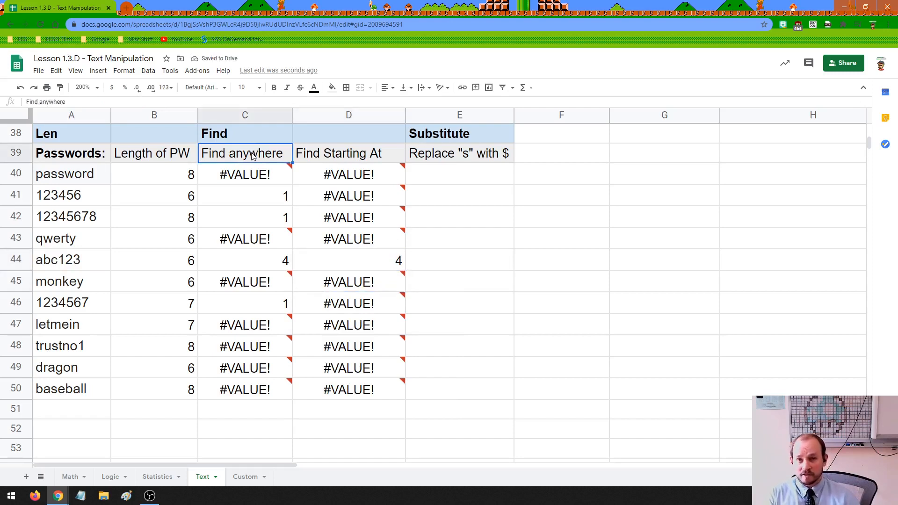
left_click(321, 159)
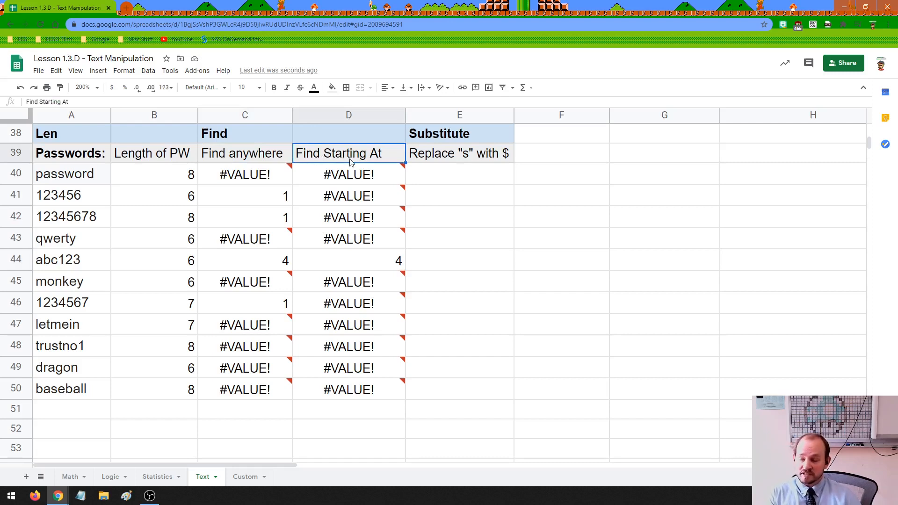
left_click(467, 155)
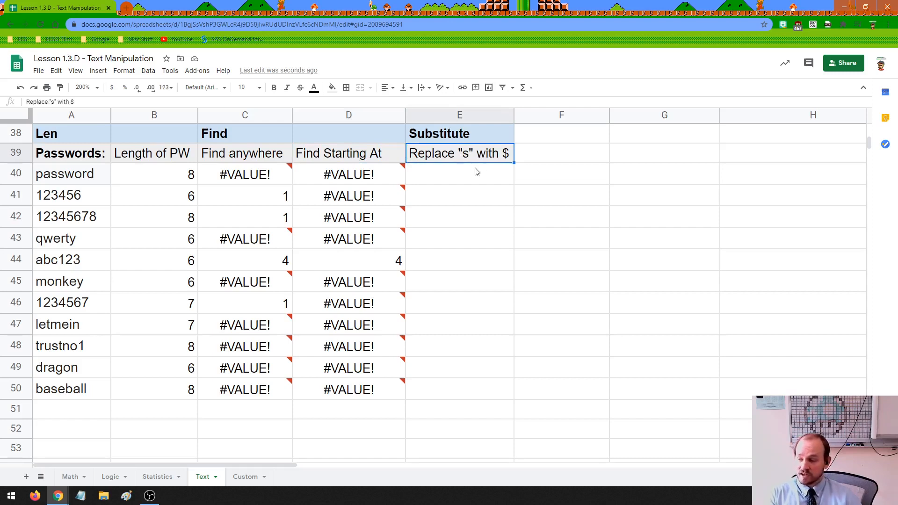
left_click(459, 178)
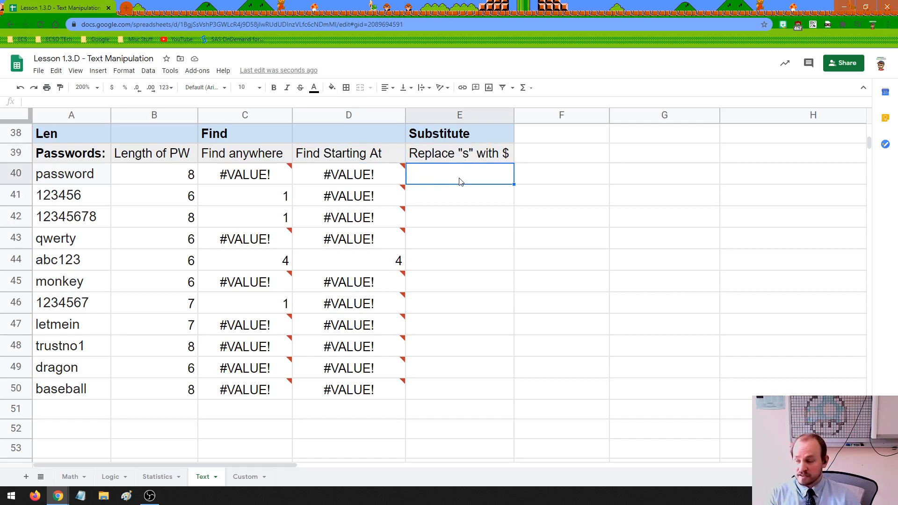
left_click_drag(66, 176, 57, 384)
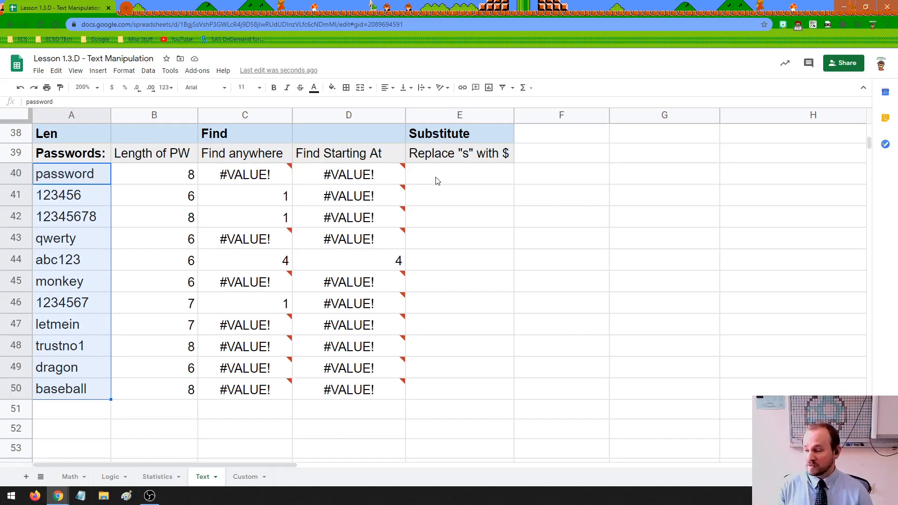
left_click(465, 153)
double_click(465, 153)
double_click(464, 153)
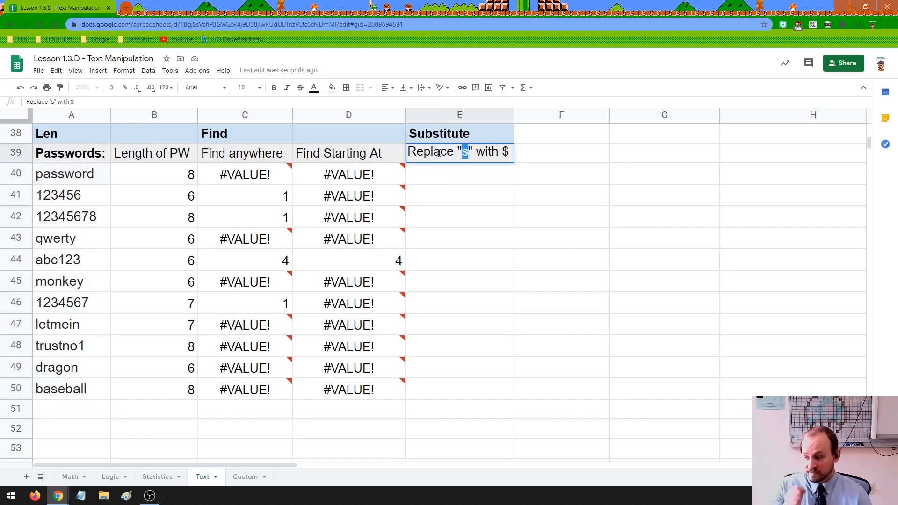
double_click(505, 152)
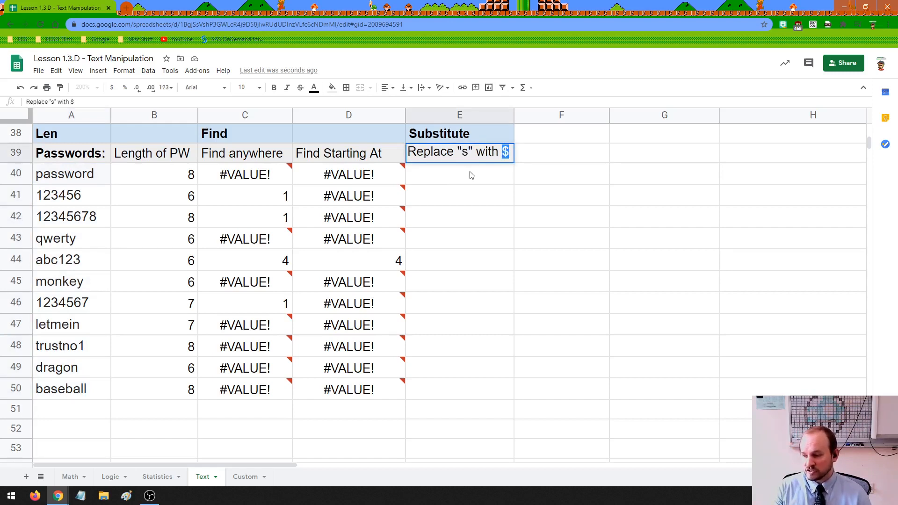
left_click(471, 176)
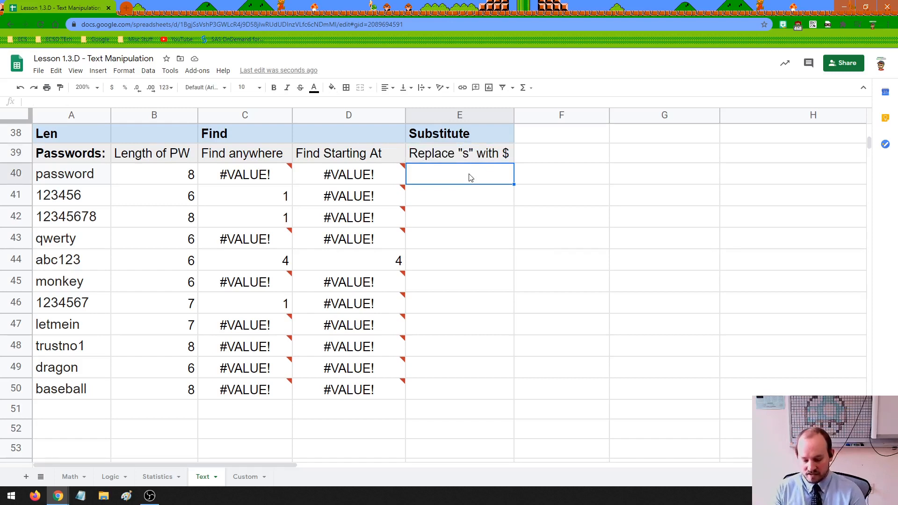
Enter =SUBSTITUTE(A40,"s","$") in E40 to turn password into pa$$word.
type("=substi")
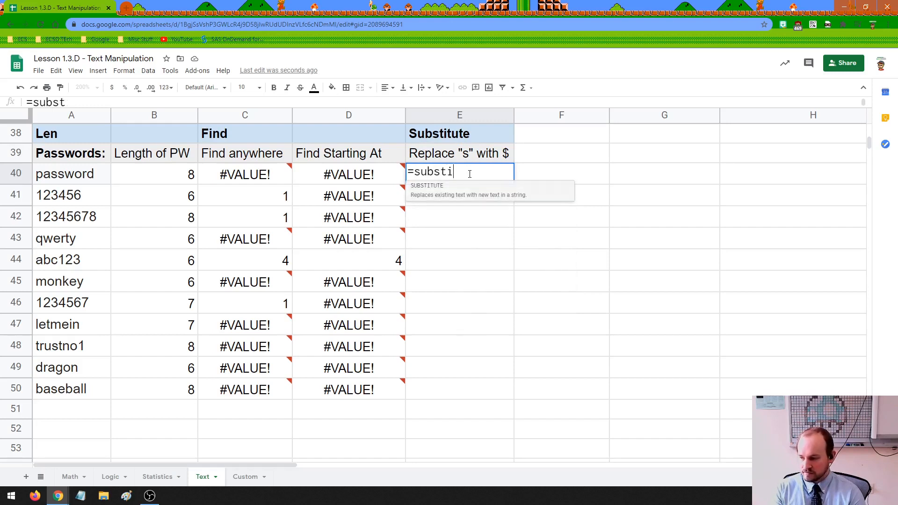
type("tue(")
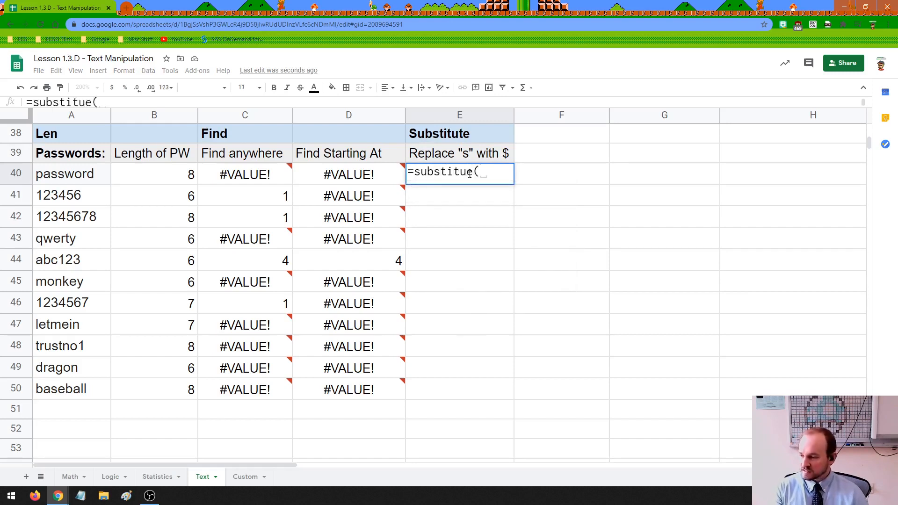
left_click(85, 180)
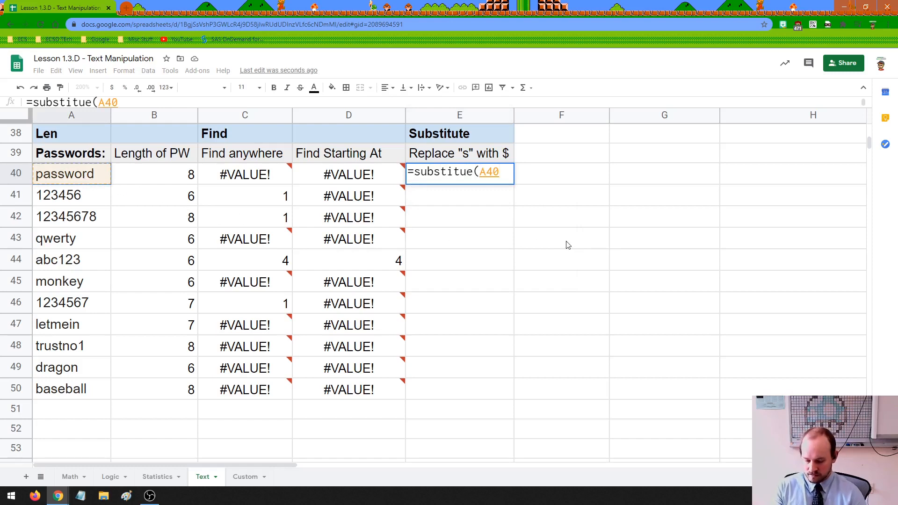
type(",")
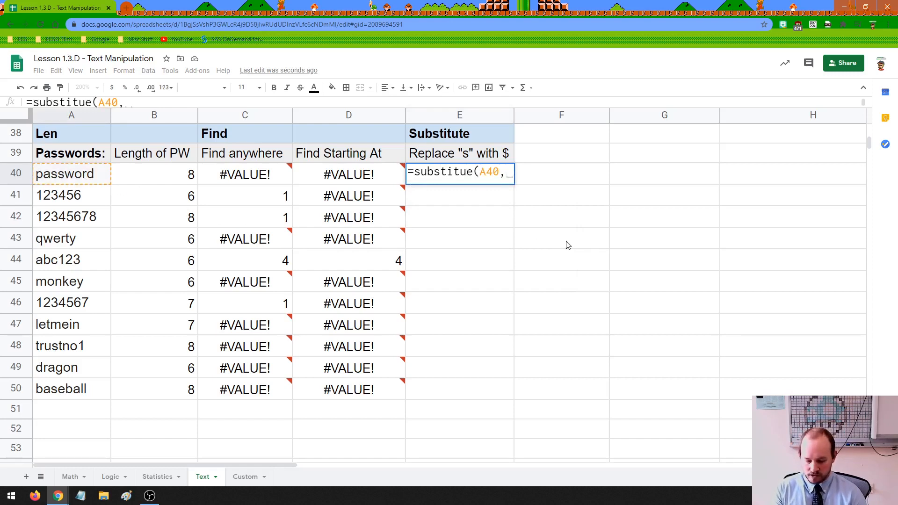
type("\"s\"")
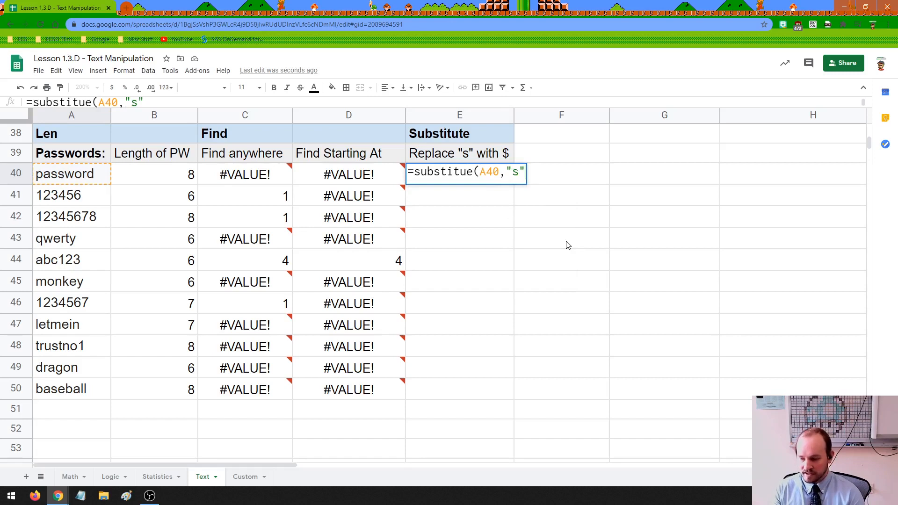
type(",")
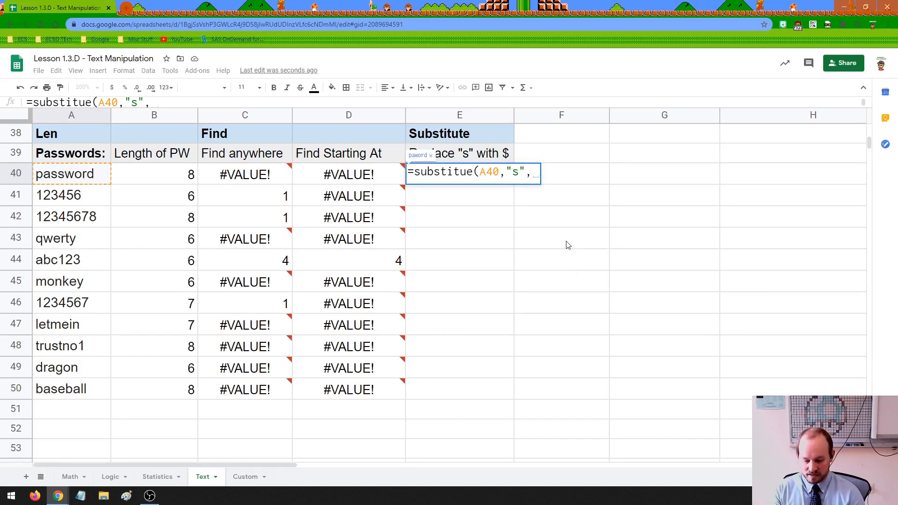
type("\"")
type("$")
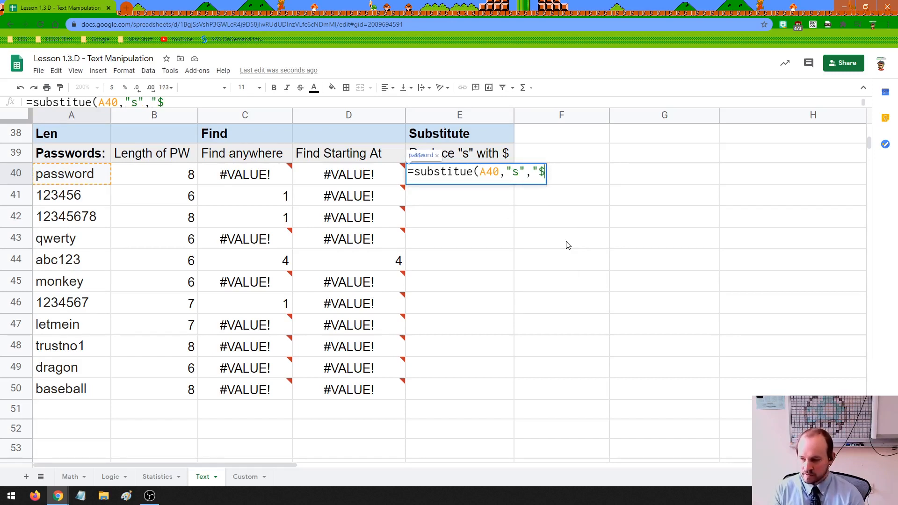
type("\")")
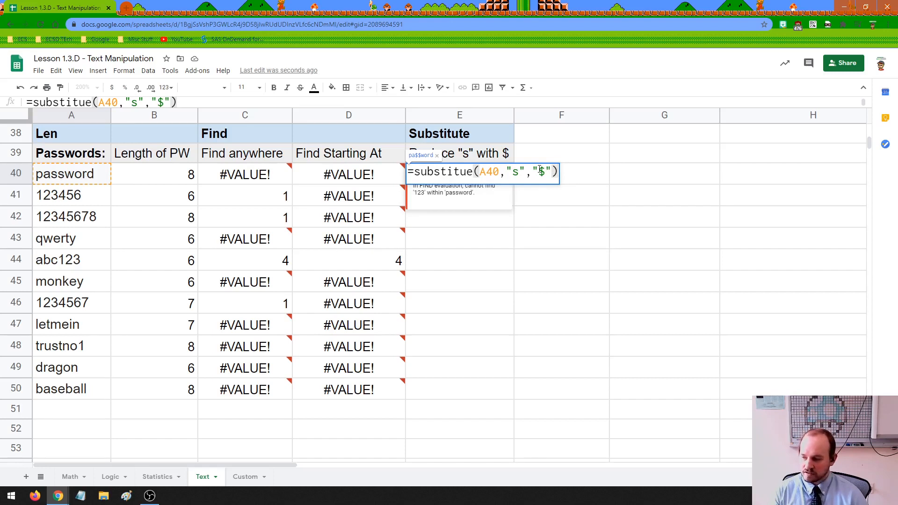
key("Return")
left_click(478, 178)
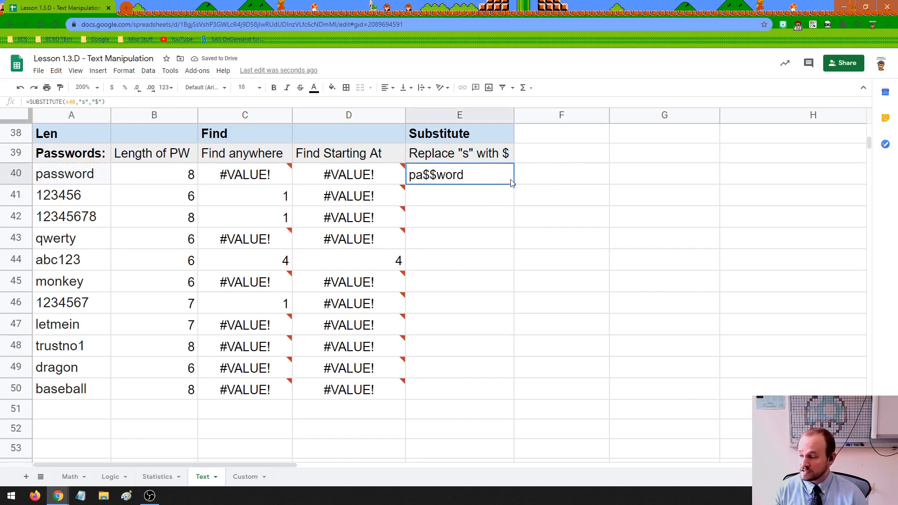
Fill E40's substitution down to E50 and check results E41 through E47.
left_click_drag(513, 183, 506, 382)
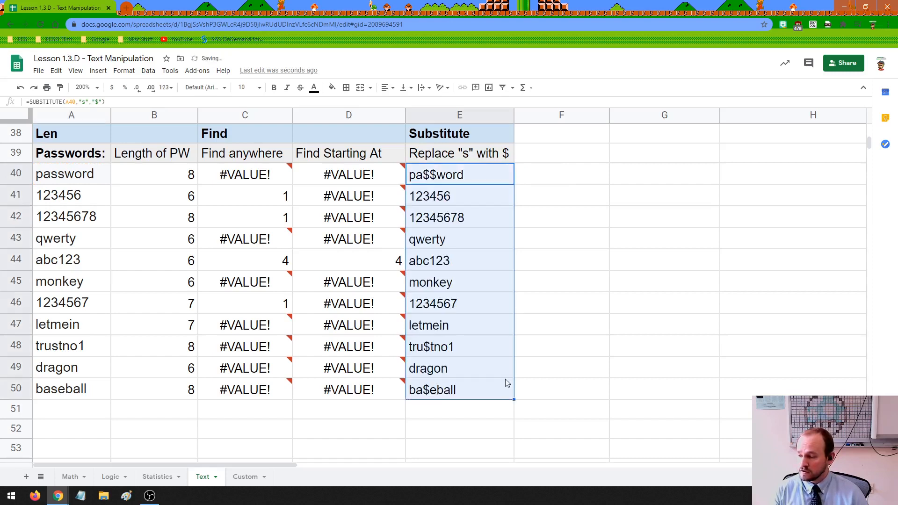
left_click(436, 197)
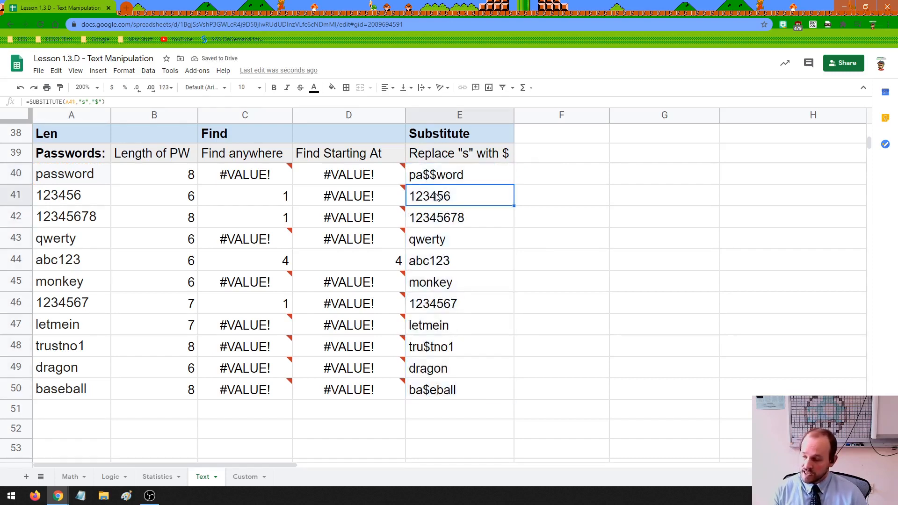
left_click(453, 223)
left_click(451, 241)
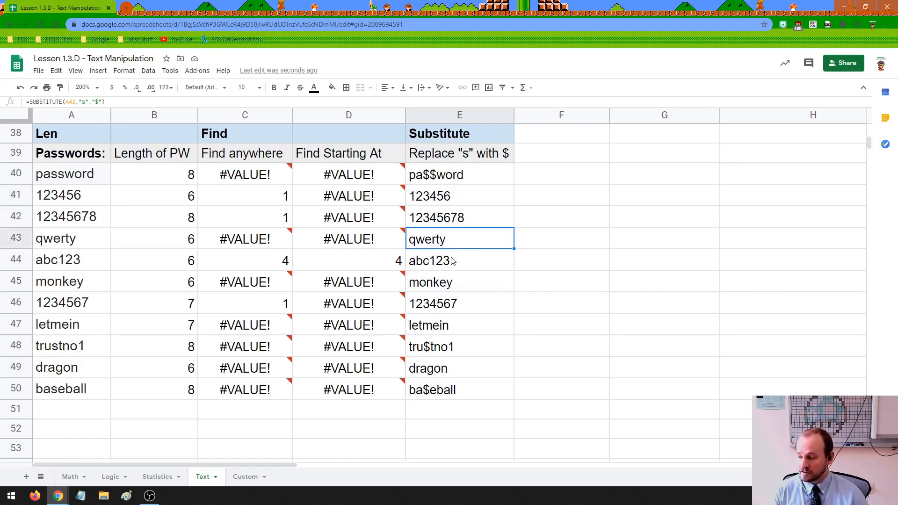
left_click(452, 261)
left_click(455, 283)
left_click(457, 311)
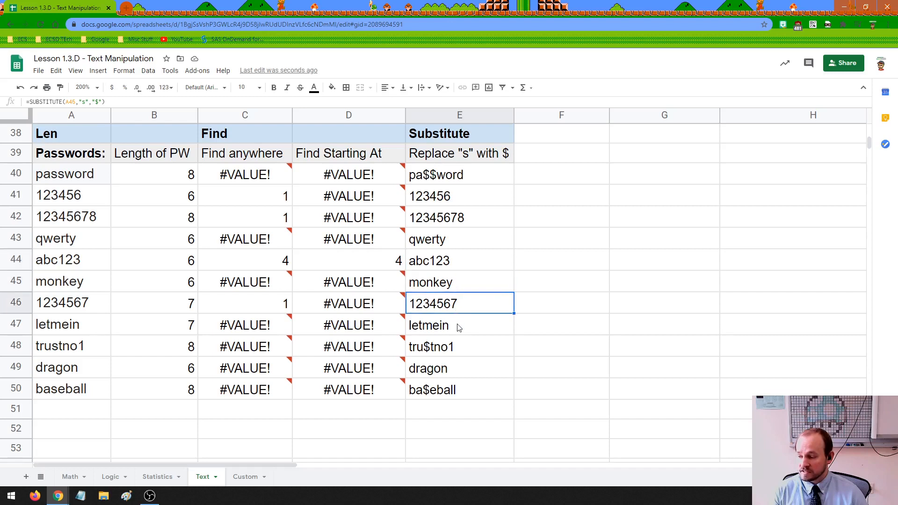
left_click(459, 328)
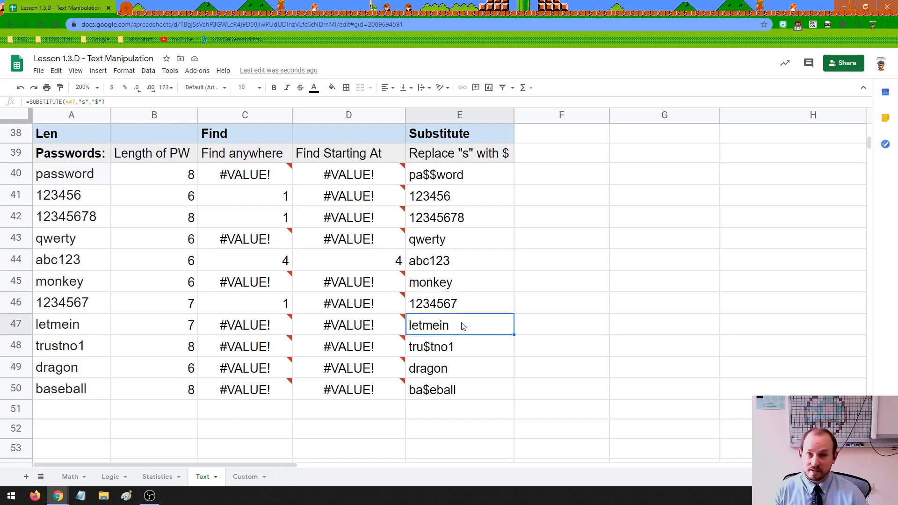
left_click(429, 351)
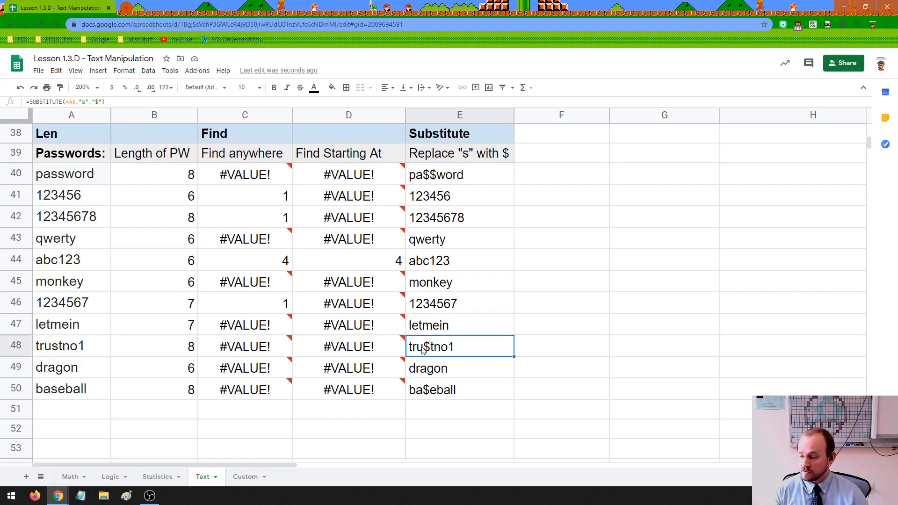
double_click(453, 346)
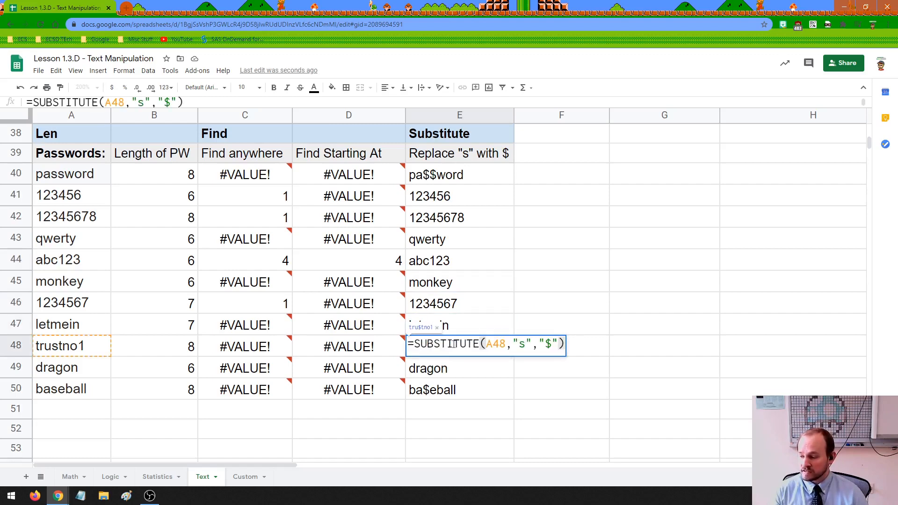
double_click(522, 345)
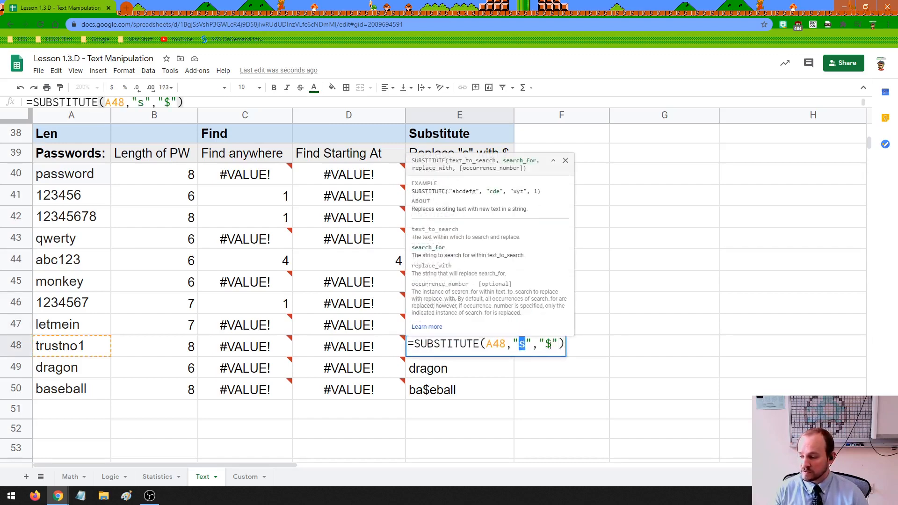
double_click(549, 345)
left_click(592, 346)
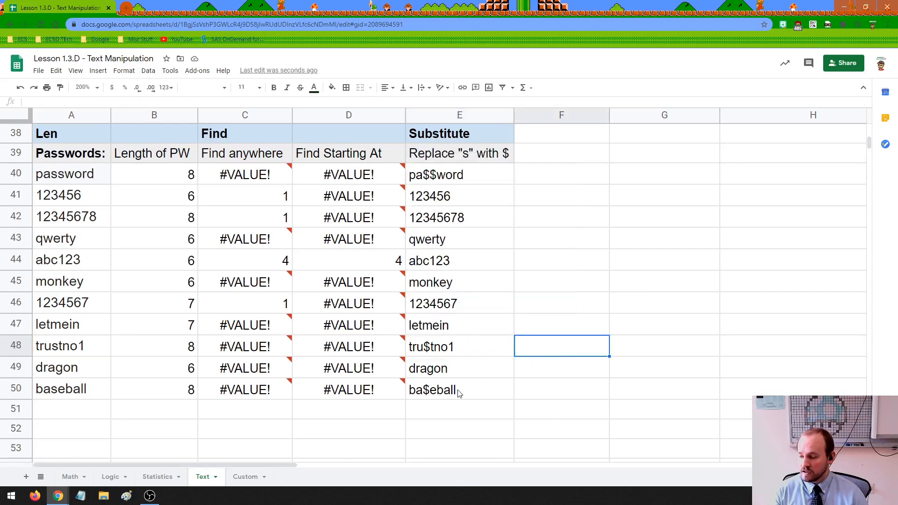
left_click(431, 392)
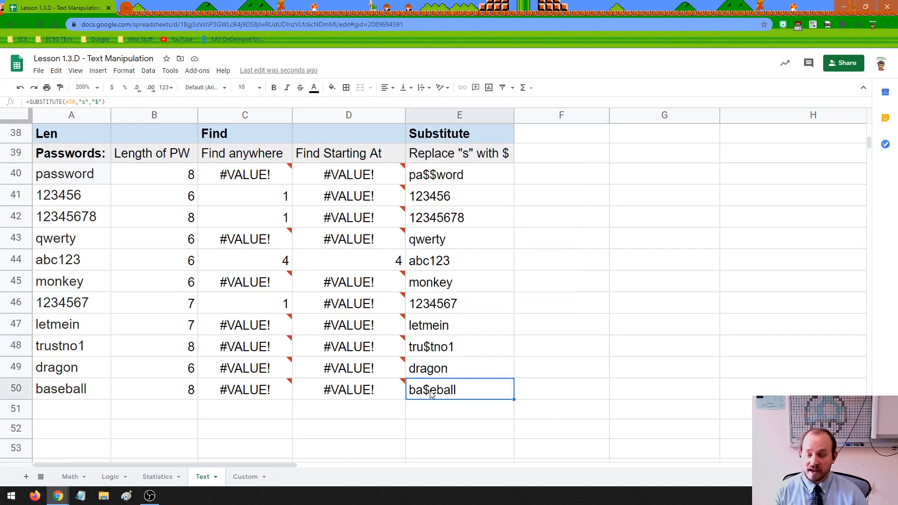